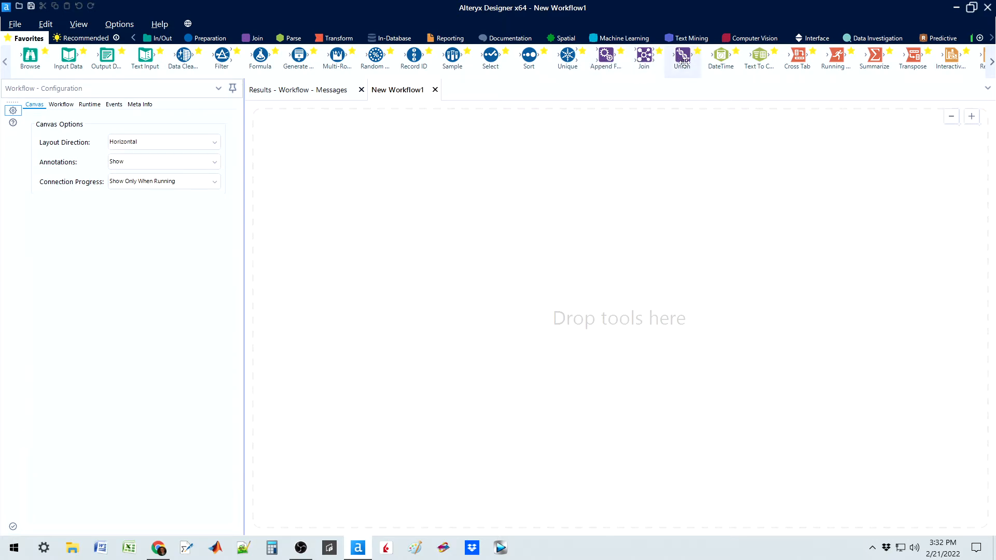
pyautogui.moveTo(683, 61); pyautogui.dragTo(683, 165)
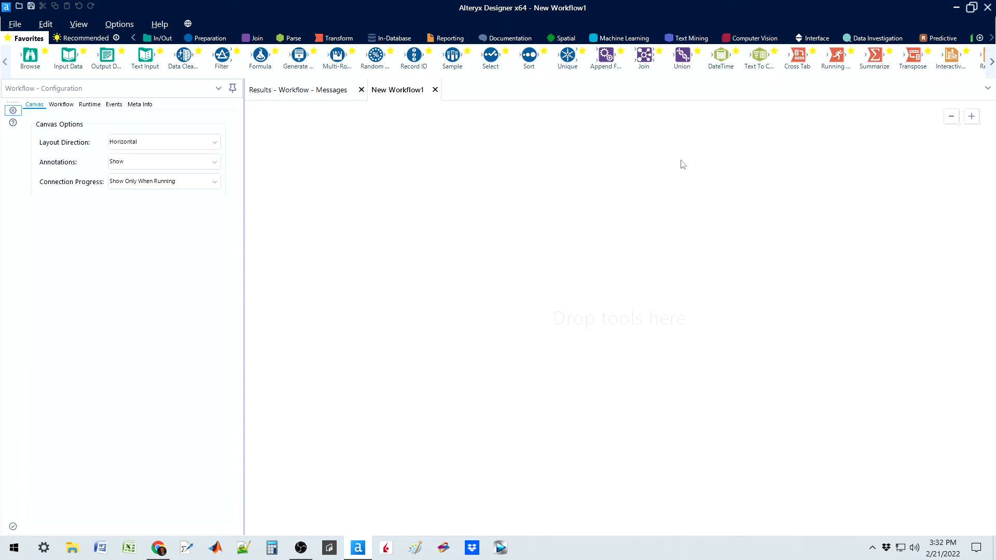
pyautogui.moveTo(683, 56); pyautogui.dragTo(687, 62)
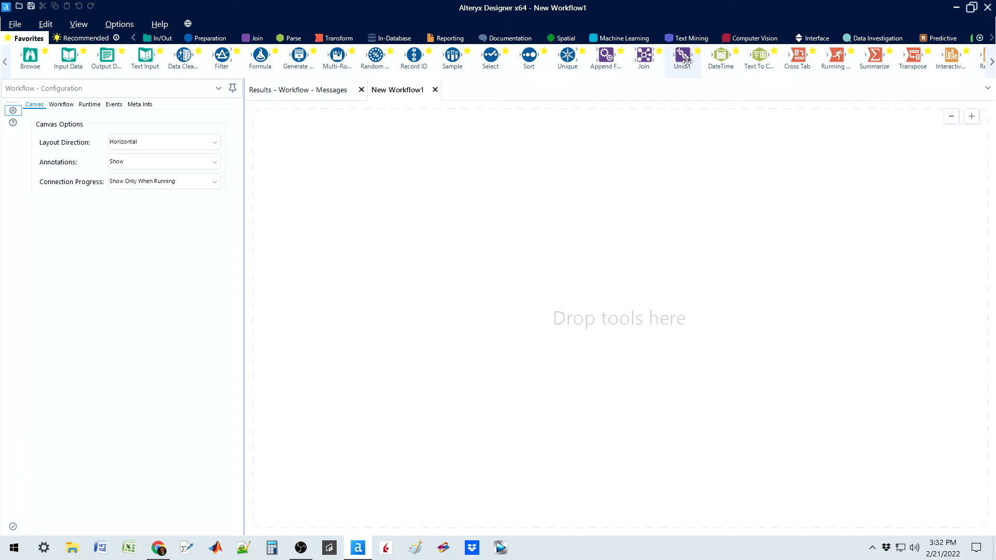
pyautogui.moveTo(687, 61); pyautogui.dragTo(687, 98)
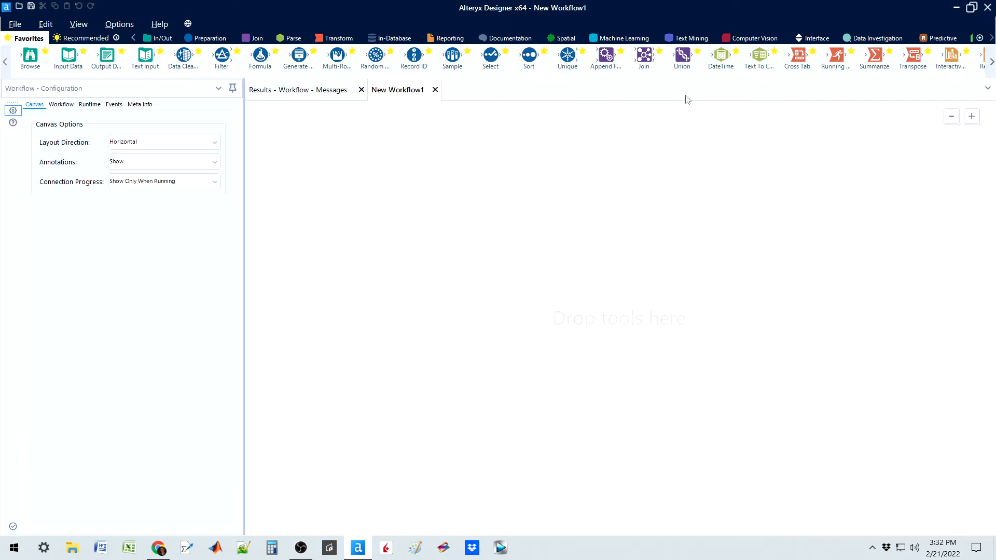
pyautogui.moveTo(683, 61); pyautogui.dragTo(685, 62)
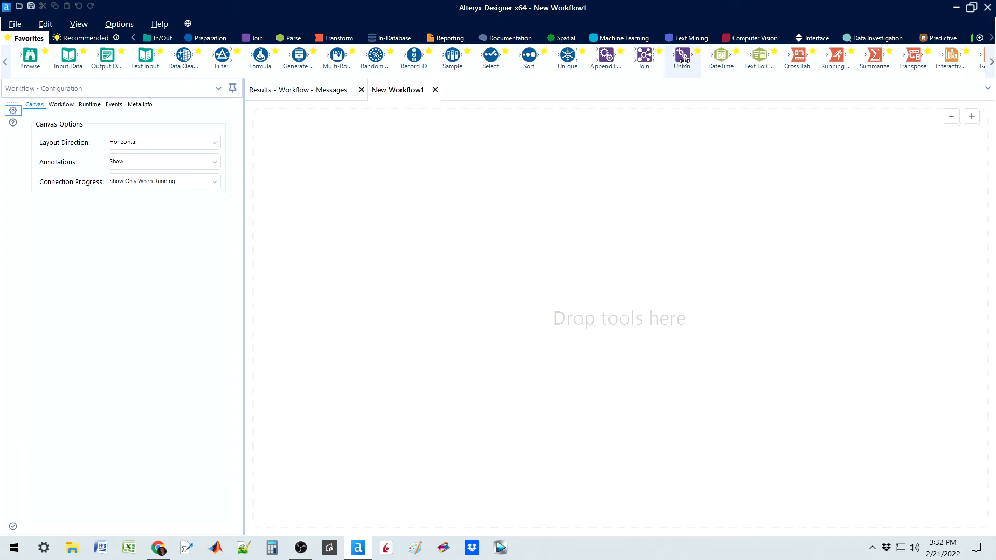
pyautogui.moveTo(685, 61); pyautogui.dragTo(607, 62)
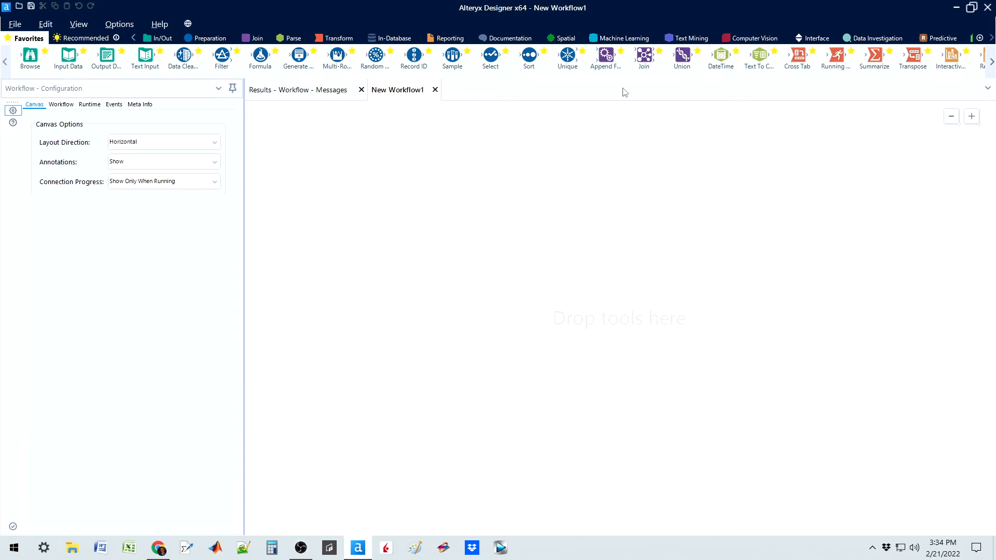
pyautogui.moveTo(606, 62); pyautogui.dragTo(607, 66)
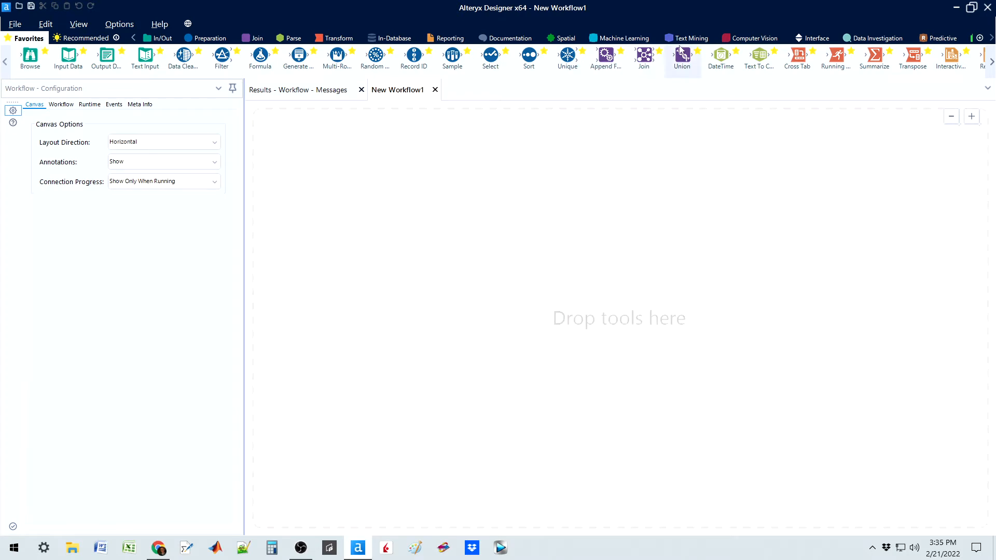
pyautogui.moveTo(678, 58); pyautogui.dragTo(547, 89)
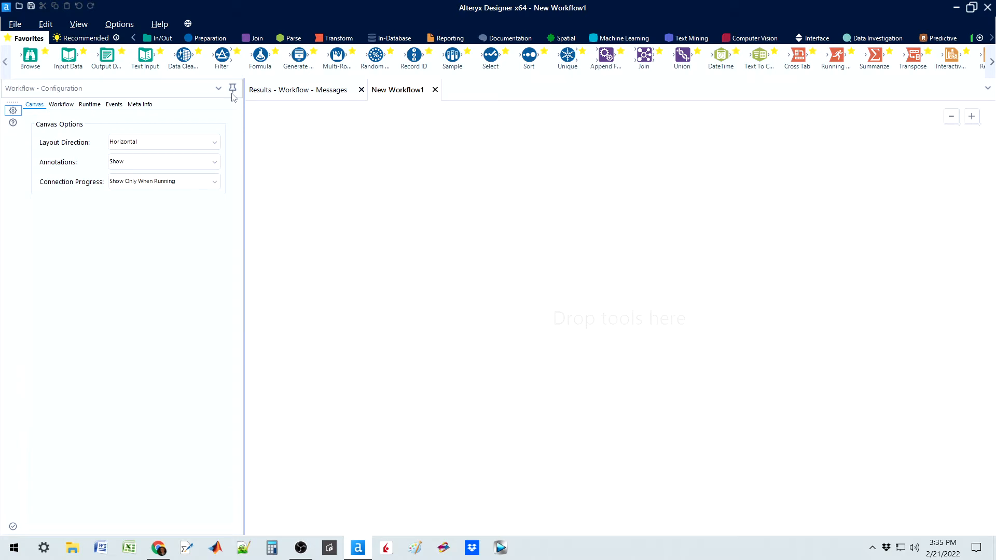
# Step: Place two Input Data tools one above the other on the canvas and connect the upper one to Sales data (2019).csv
pyautogui.moveTo(70, 58); pyautogui.dragTo(319, 175)
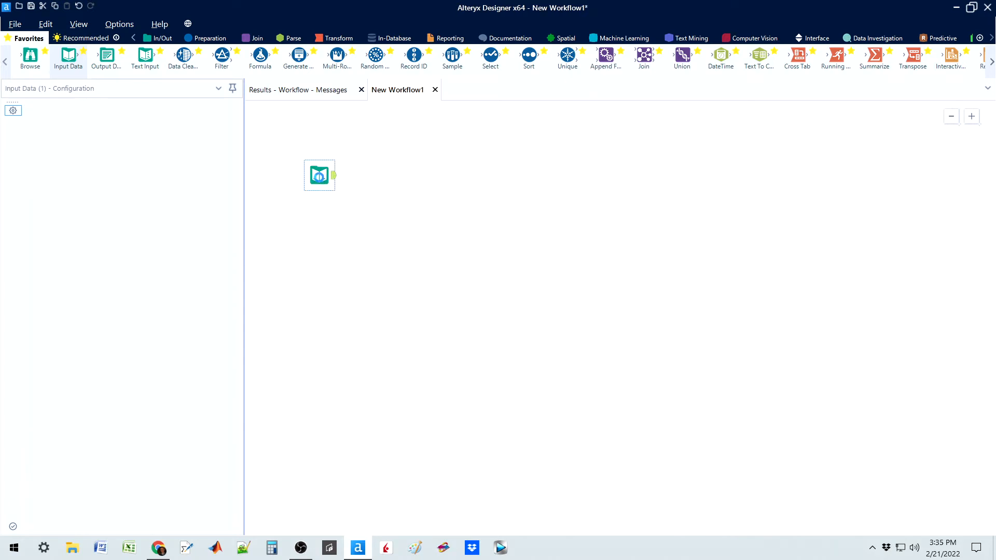
pyautogui.moveTo(68, 57); pyautogui.dragTo(319, 255)
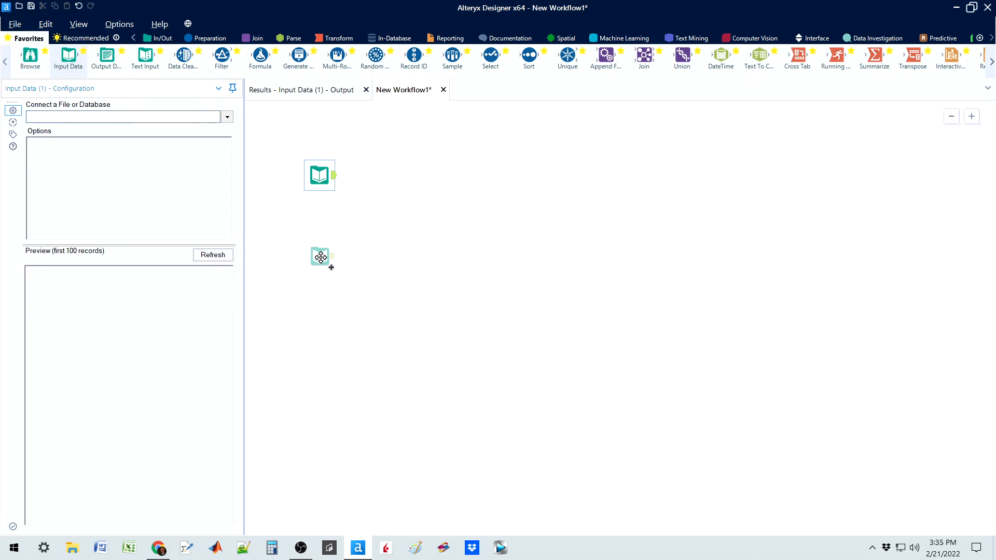
pyautogui.click(315, 177)
pyautogui.click(229, 117)
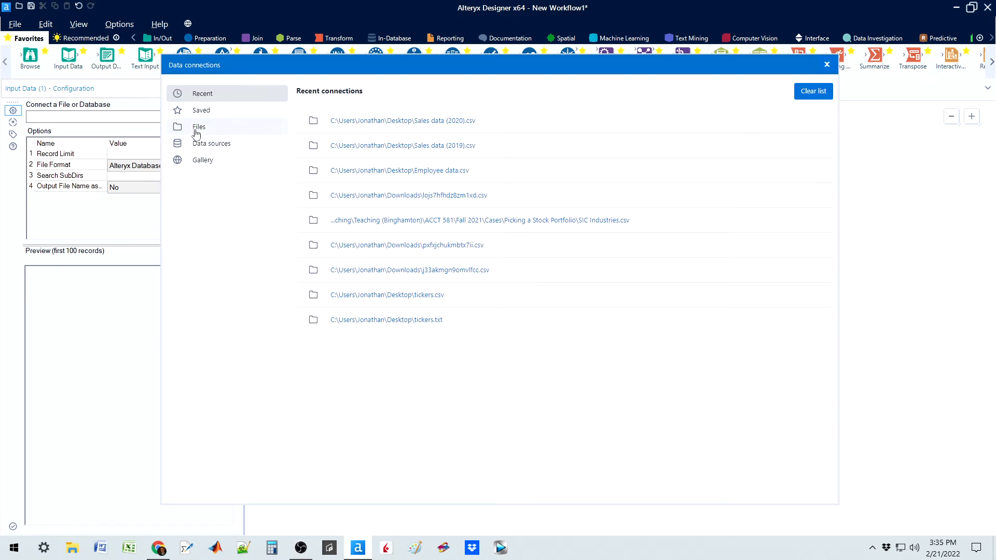
pyautogui.click(198, 127)
pyautogui.click(603, 132)
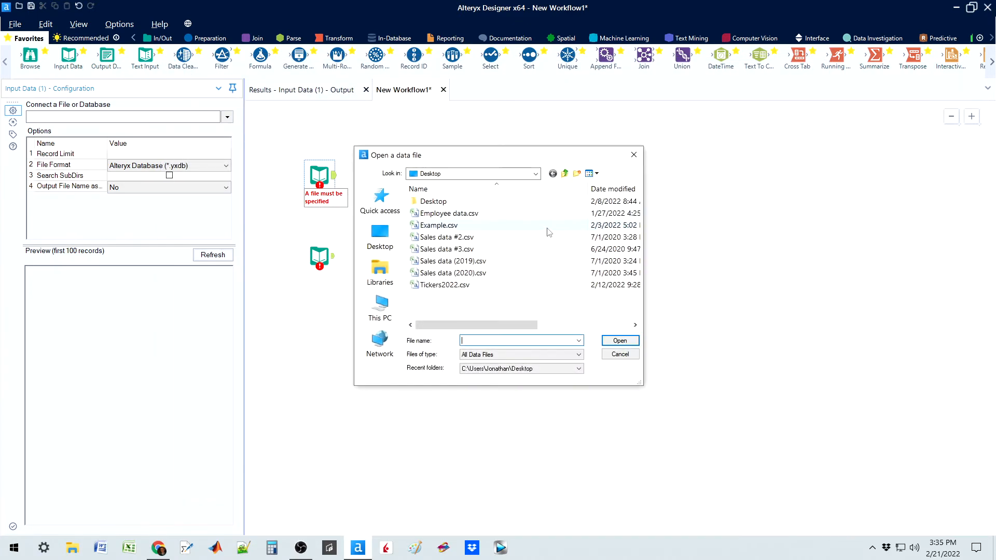
pyautogui.click(469, 261)
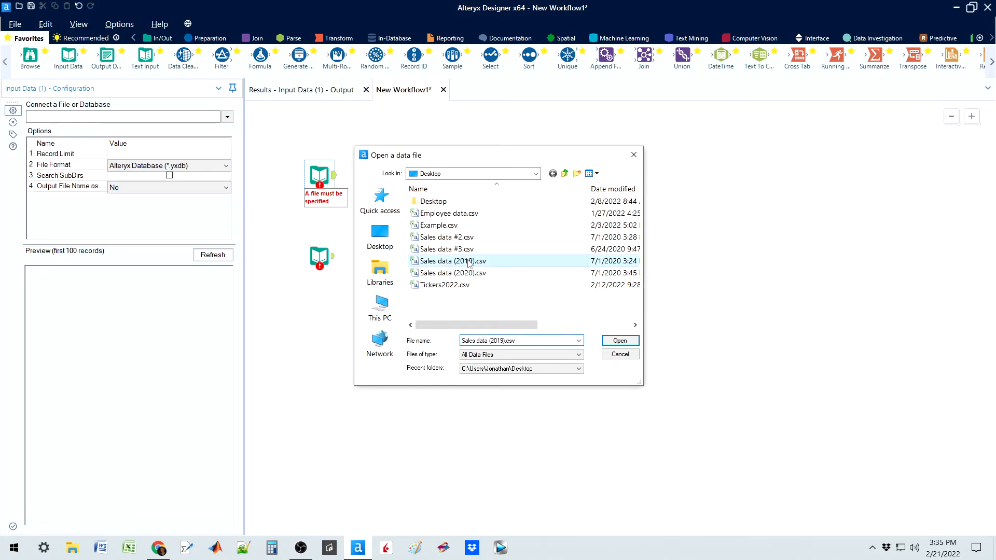
pyautogui.click(618, 342)
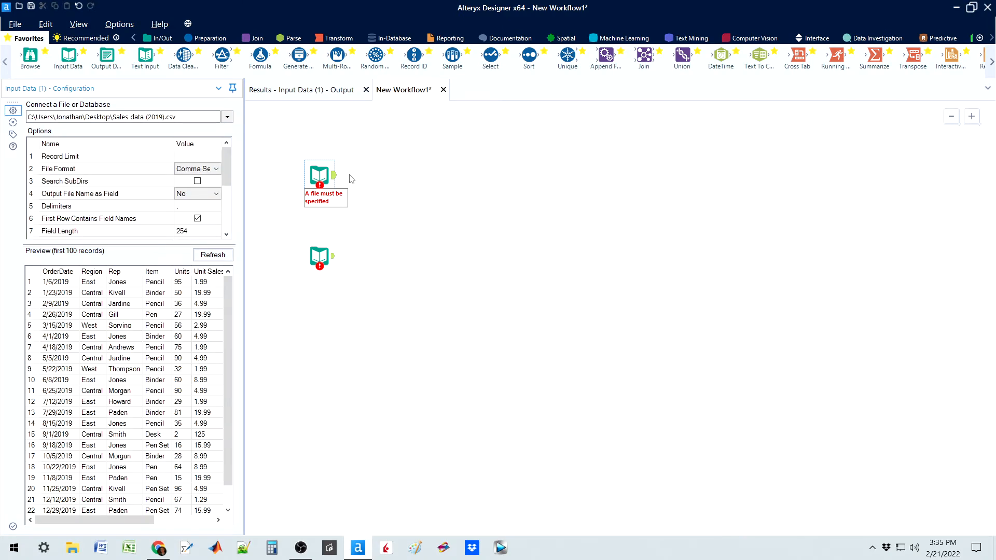
# Step: Connect the lower Input Data tool to the Sales data (2020).csv file from the Desktop
pyautogui.click(319, 256)
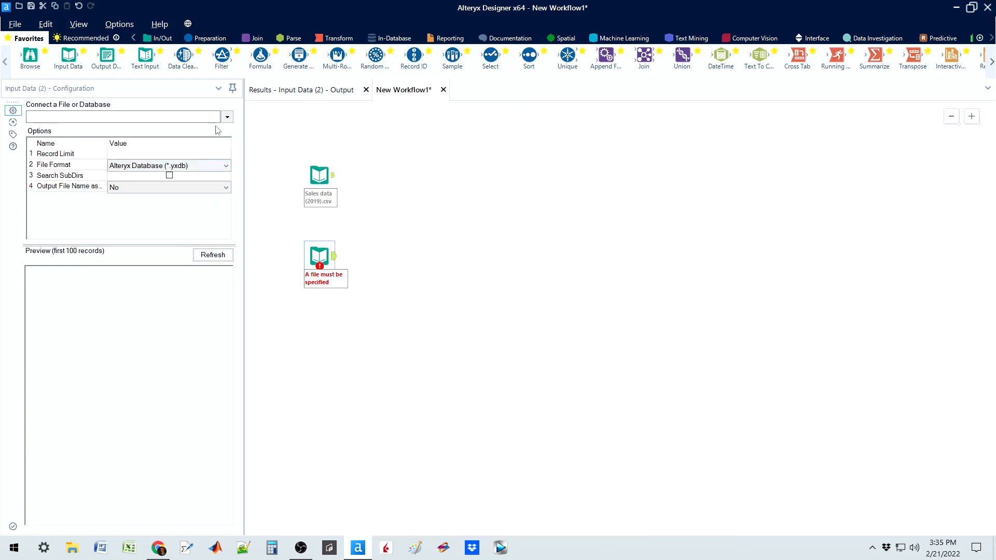
pyautogui.click(226, 117)
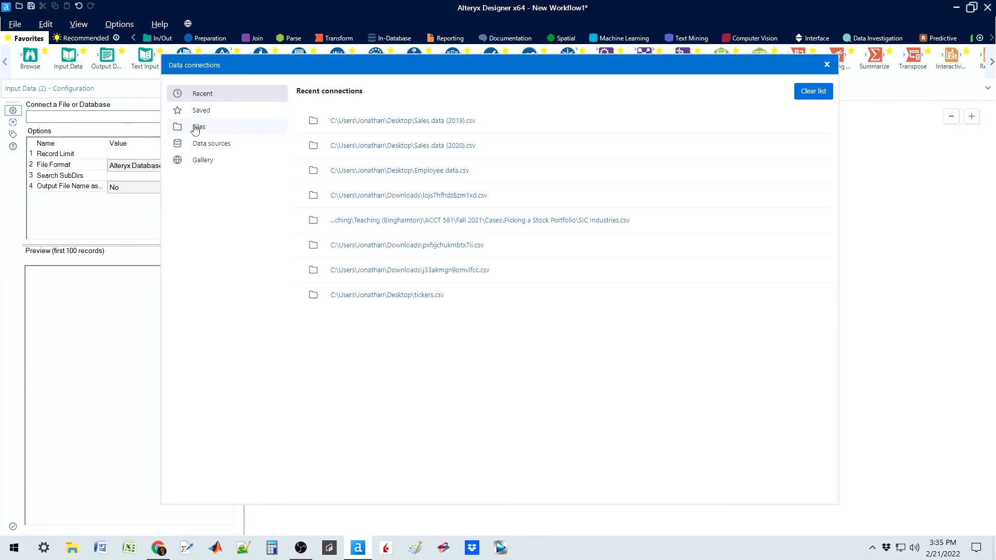
pyautogui.click(199, 126)
pyautogui.click(602, 132)
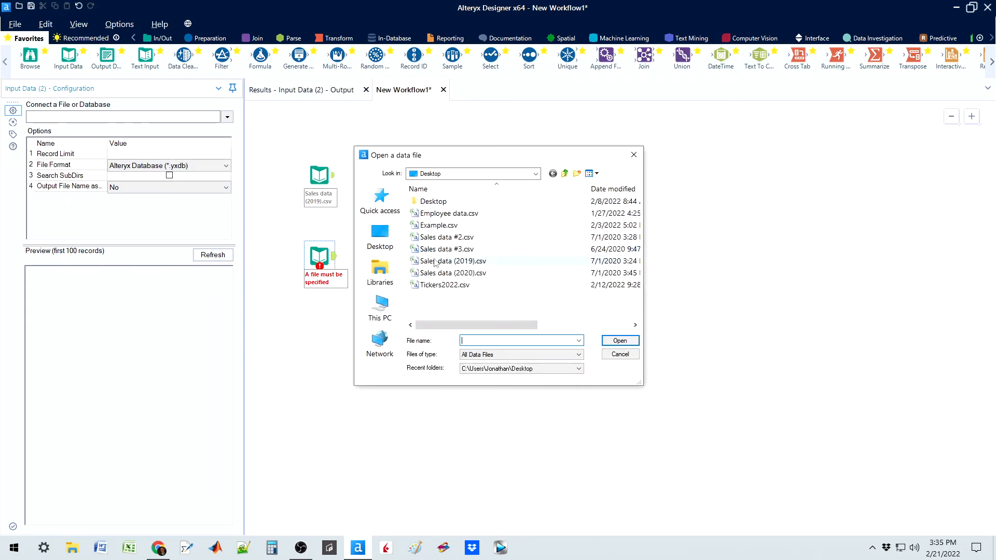
pyautogui.click(458, 274)
pyautogui.click(620, 341)
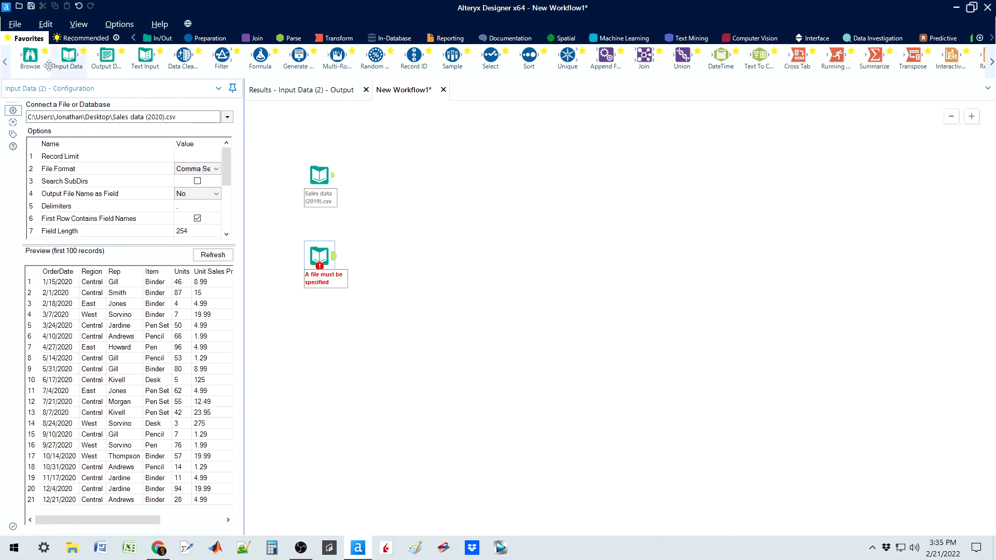
# Step: Attach a Browse tool to each of the two sales data inputs and run the workflow
pyautogui.moveTo(31, 55); pyautogui.dragTo(363, 145)
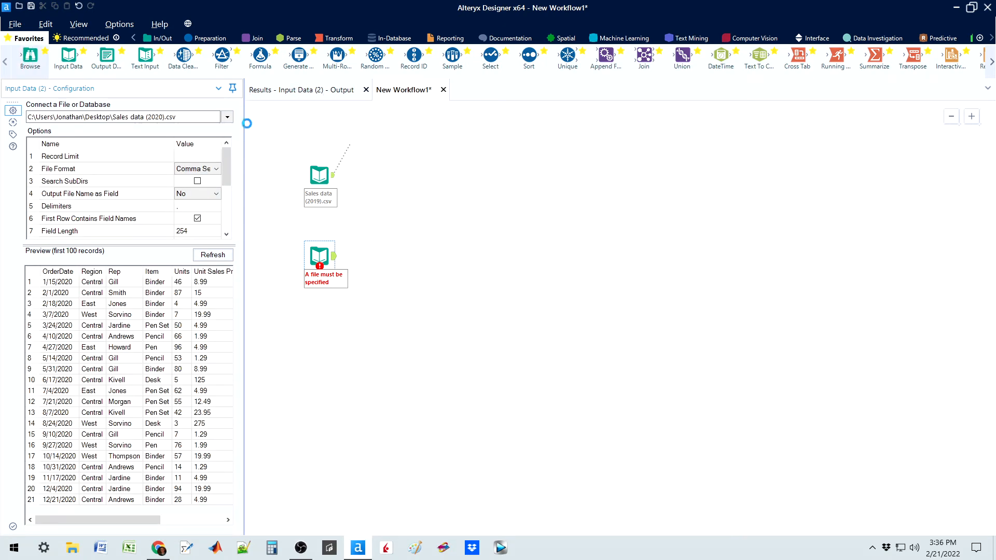
pyautogui.moveTo(31, 57); pyautogui.dragTo(363, 294)
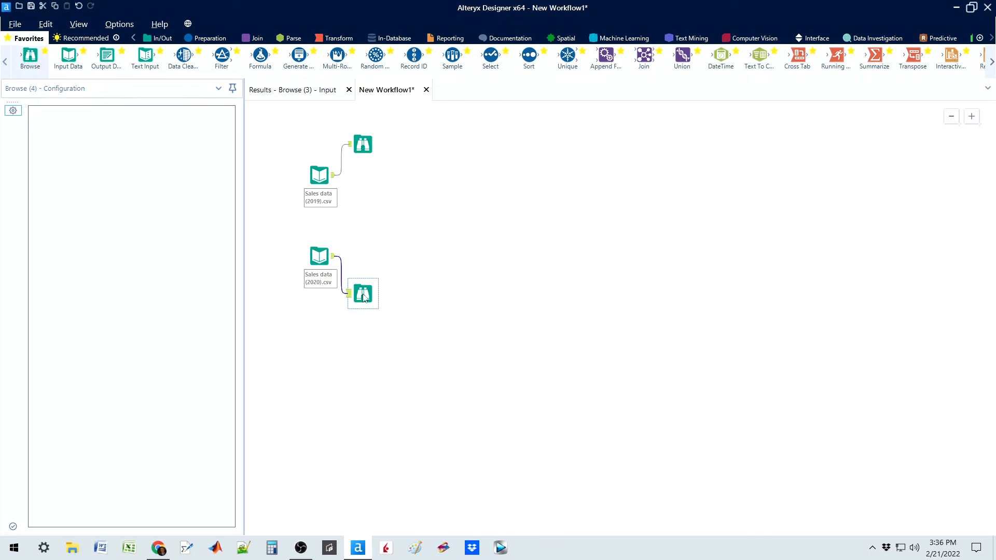
pyautogui.hotkey('ctrl', 'r')
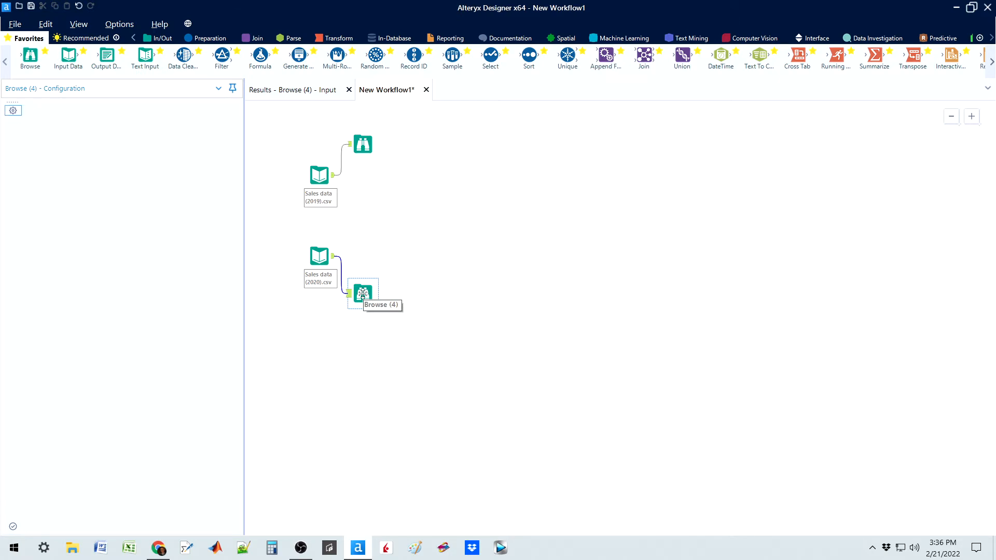
# Step: Examine the 2019 sales records in the Browse results field by field, from OrderDate through Total Revenue
pyautogui.click(363, 143)
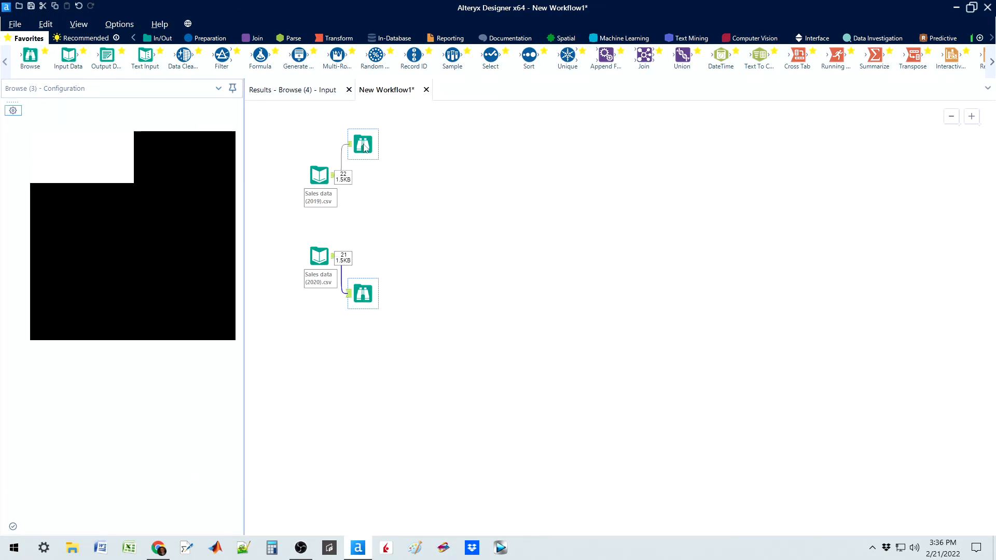
pyautogui.click(297, 93)
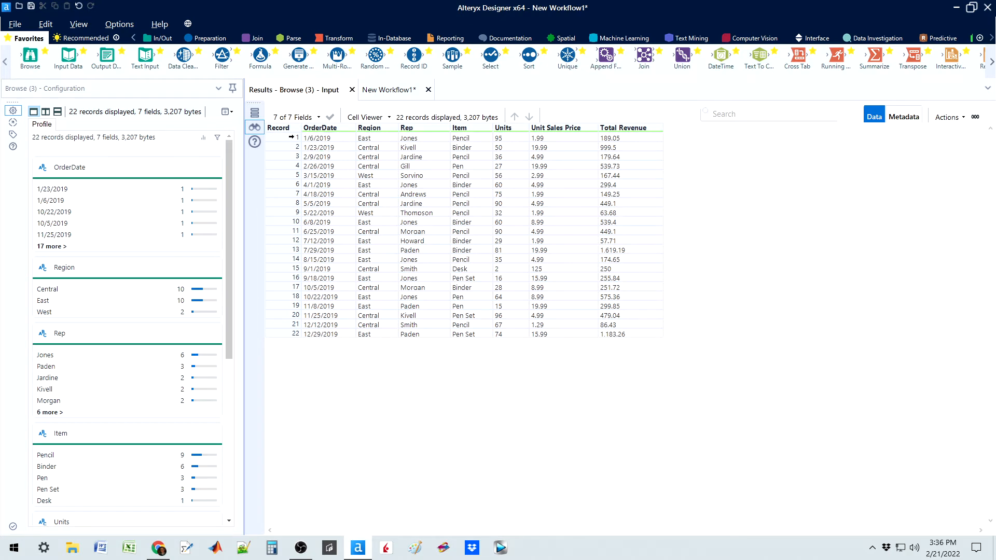
pyautogui.click(290, 137)
pyautogui.click(323, 141)
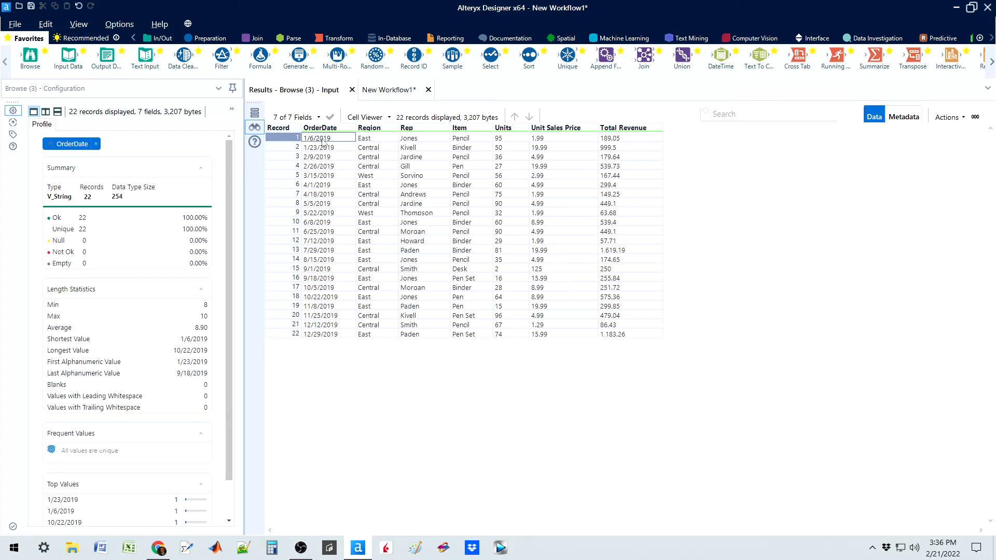
pyautogui.click(370, 139)
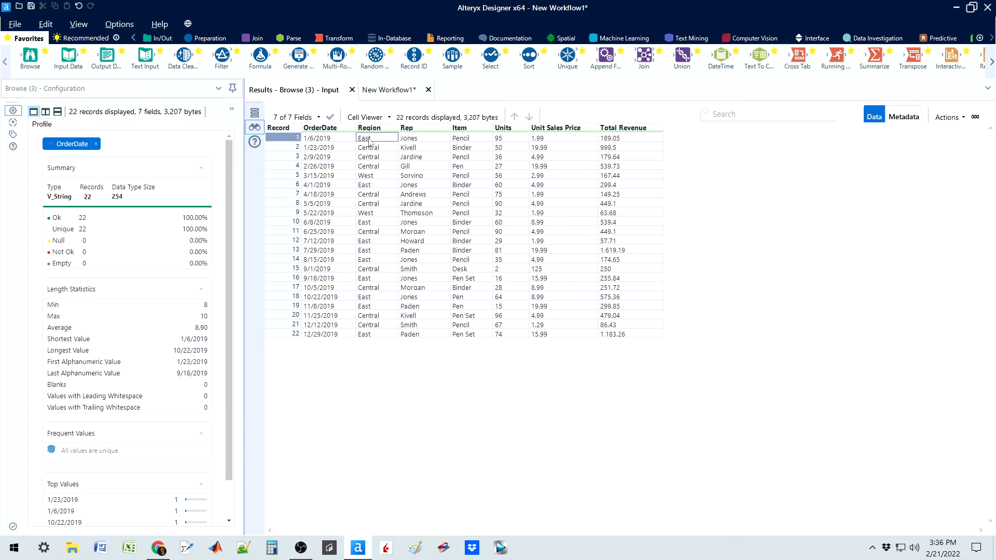
pyautogui.click(414, 139)
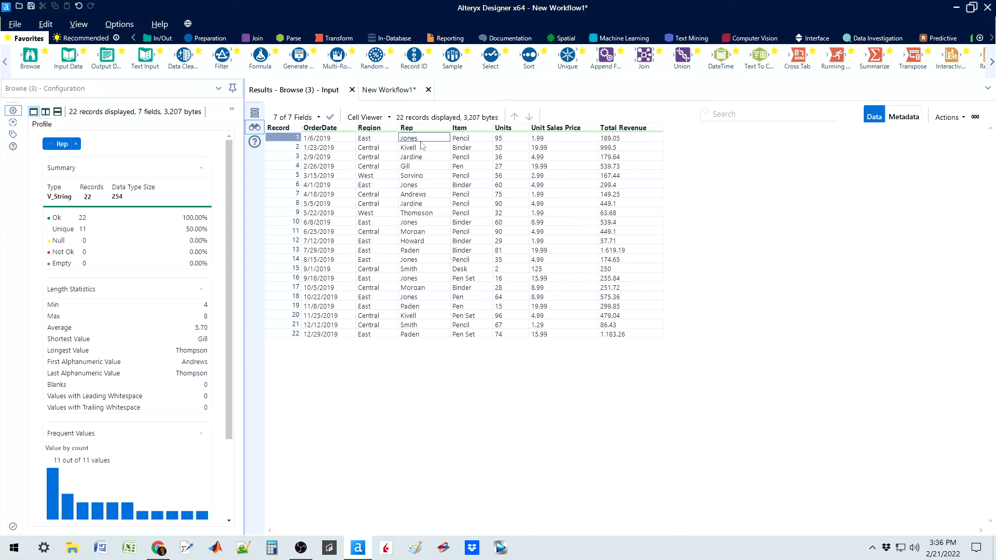
pyautogui.click(464, 142)
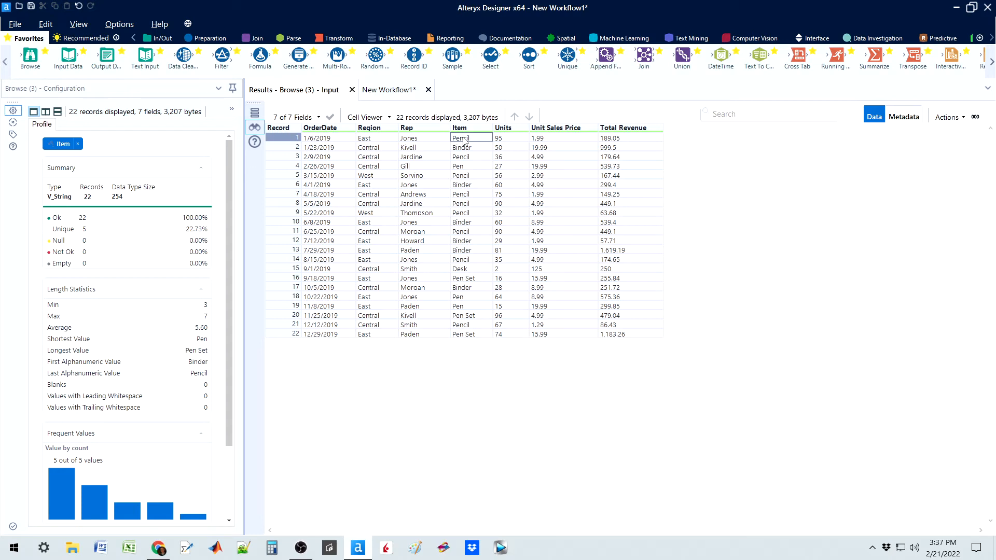
pyautogui.click(504, 142)
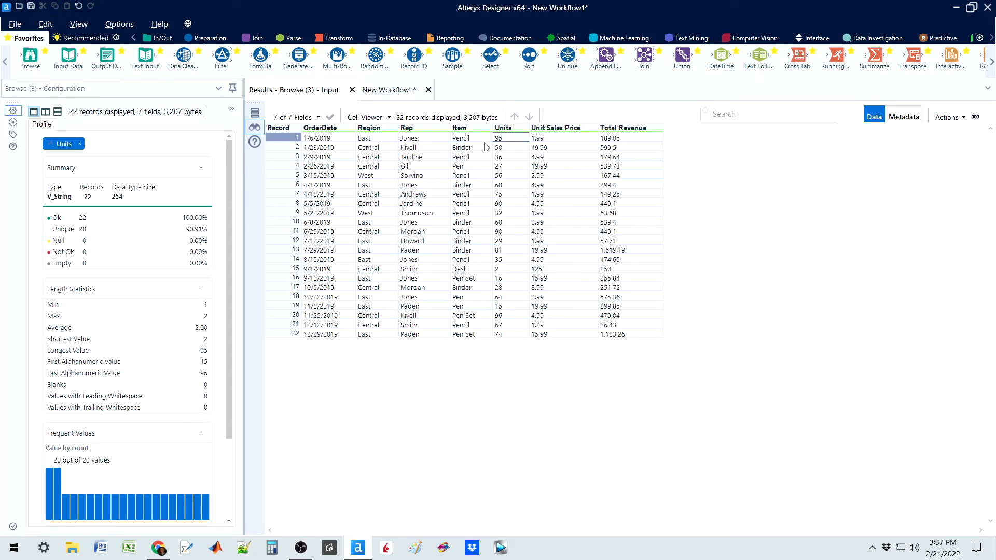
pyautogui.click(465, 142)
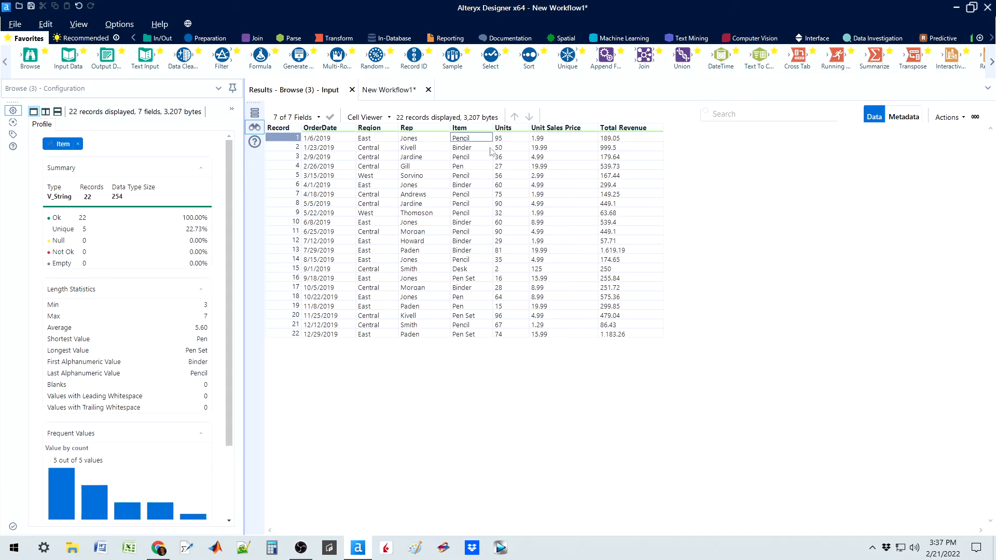
pyautogui.click(540, 140)
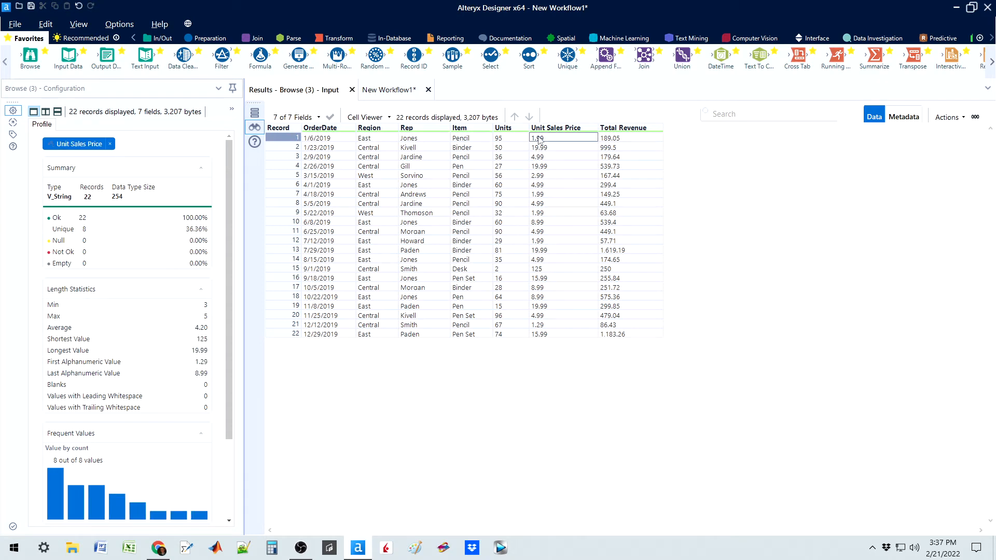
pyautogui.click(509, 139)
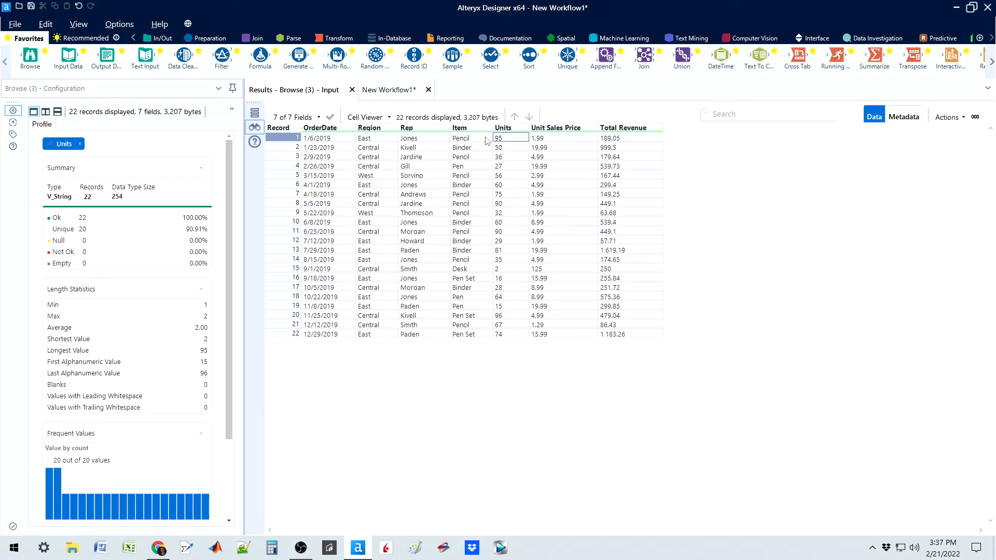
pyautogui.click(539, 140)
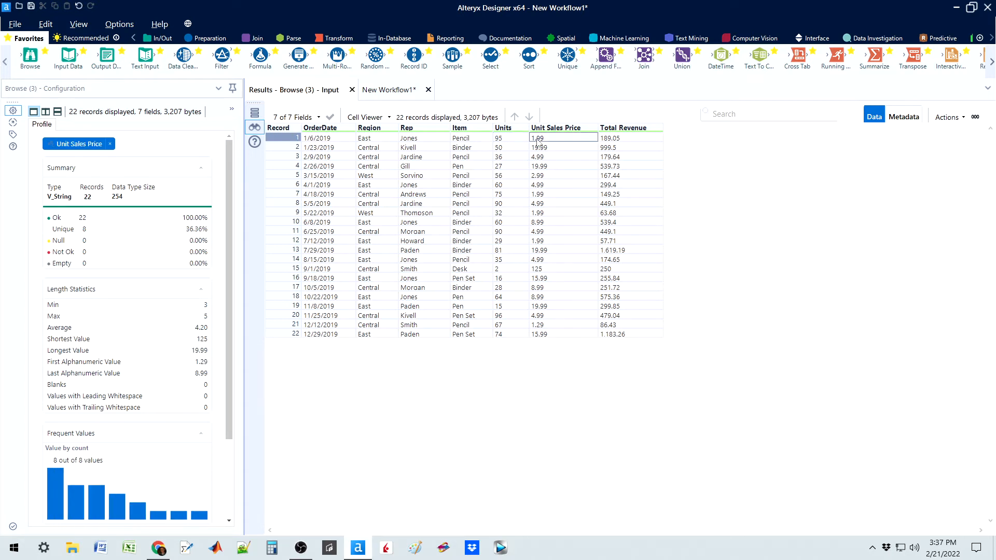
pyautogui.click(632, 139)
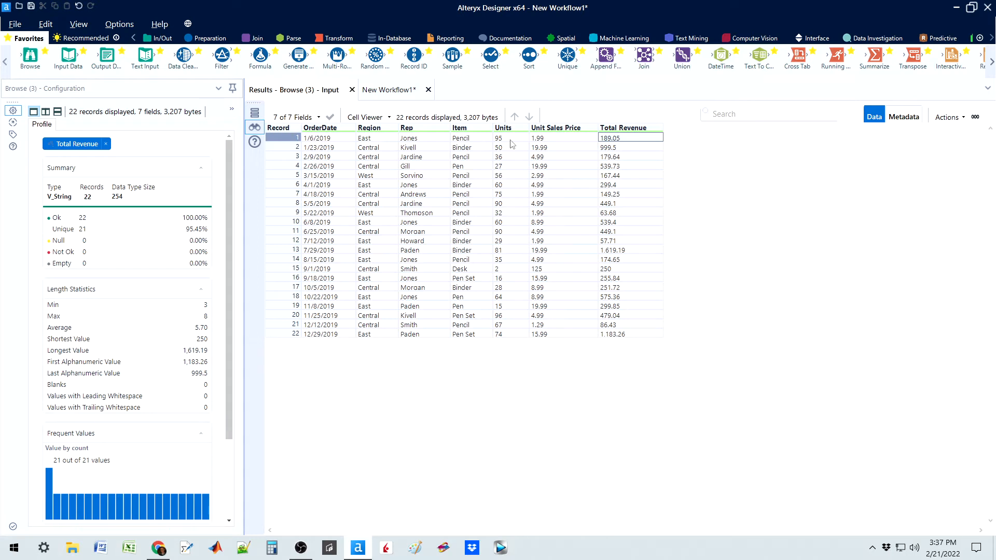
pyautogui.click(285, 147)
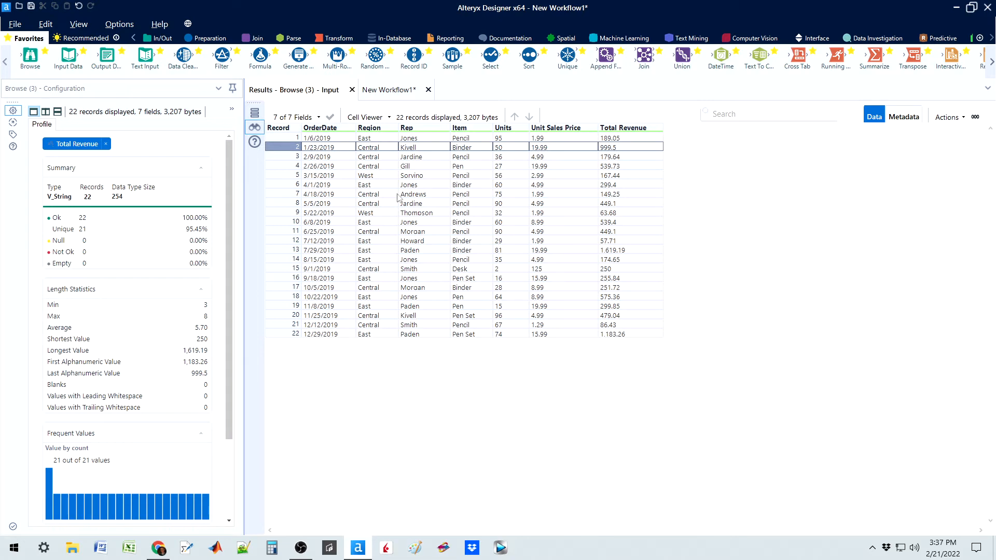
# Step: Examine the 2020 sales records in the results of the Browse tool attached to that input
pyautogui.click(404, 92)
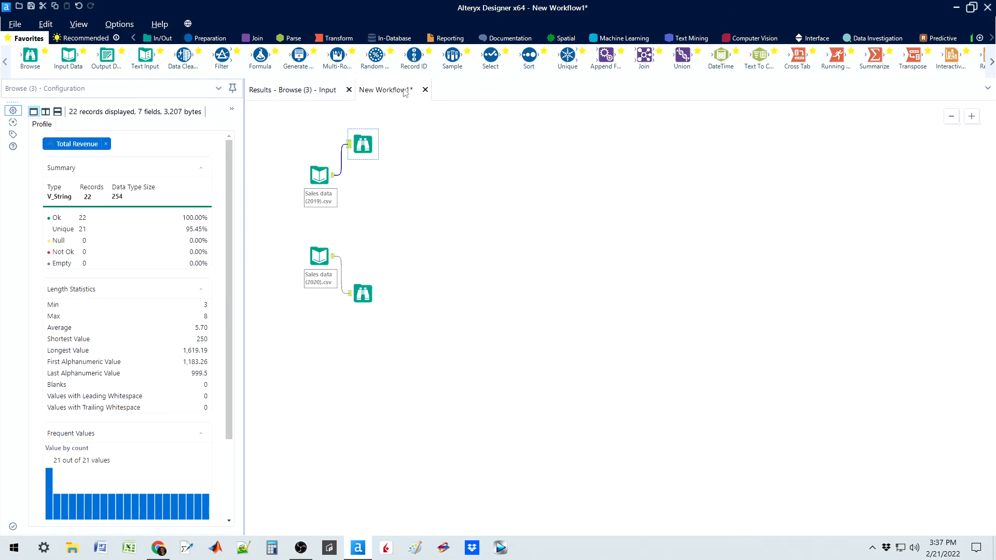
pyautogui.click(368, 296)
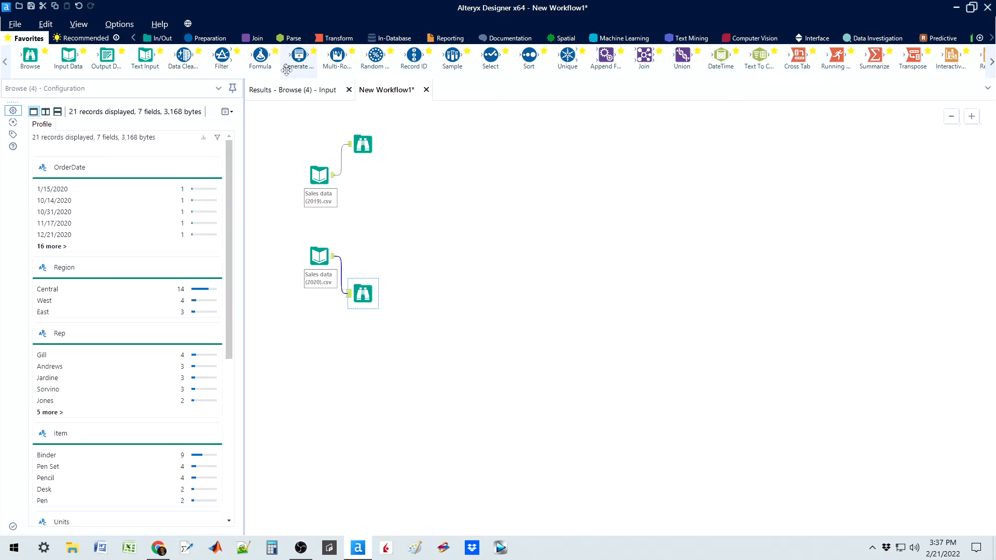
pyautogui.click(293, 91)
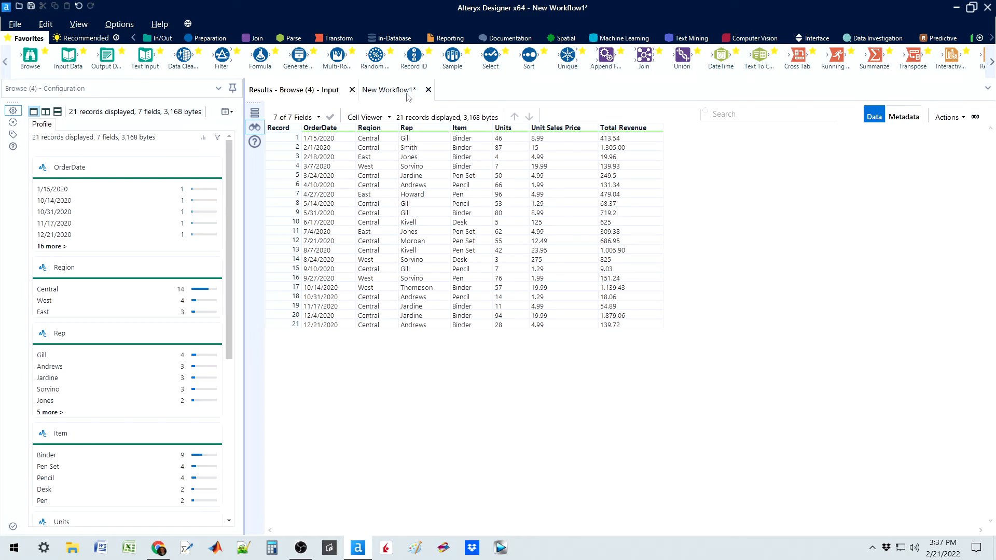
pyautogui.click(389, 90)
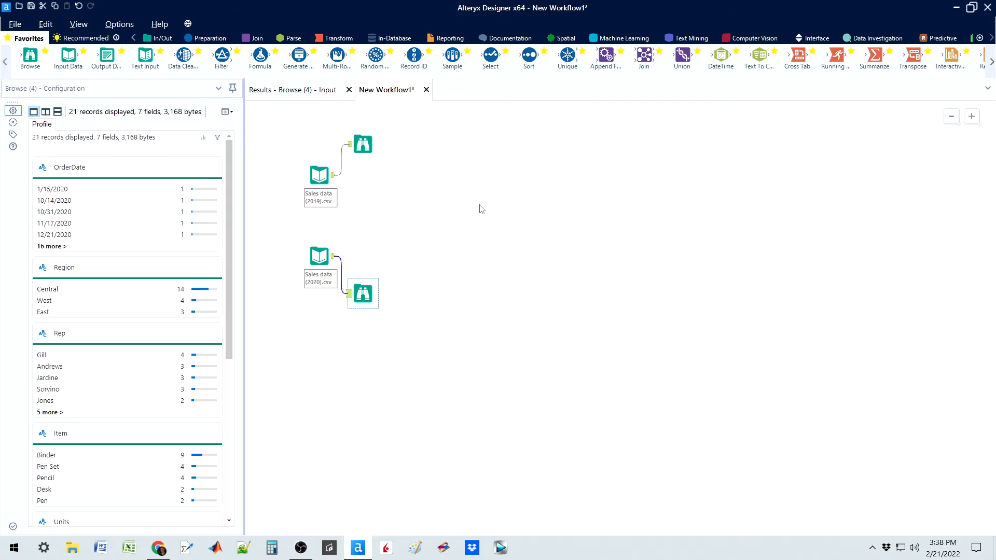
# Step: Place a Union tool on the canvas between the two sales inputs, keeping it on Auto Config by Name
pyautogui.moveTo(682, 55); pyautogui.dragTo(408, 219)
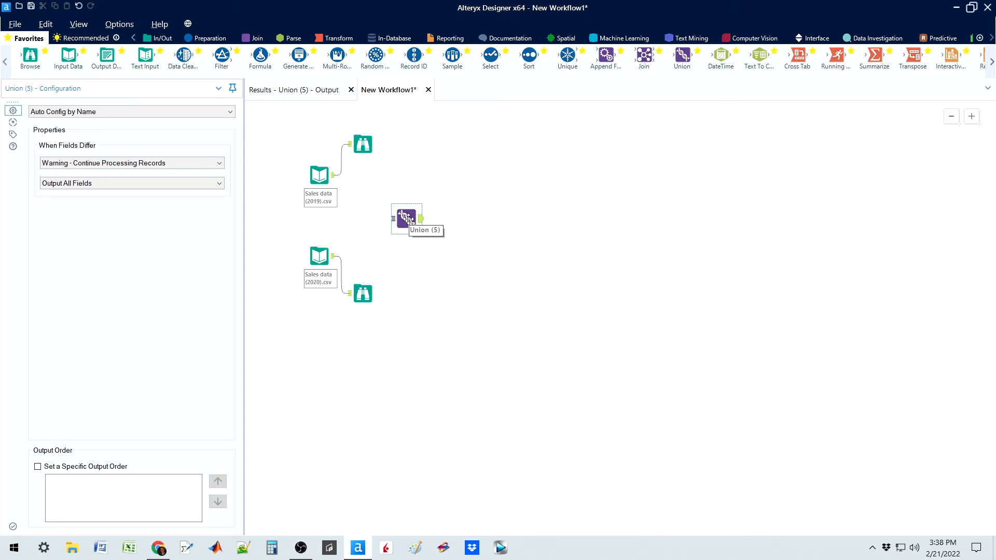
pyautogui.moveTo(408, 219); pyautogui.dragTo(405, 214)
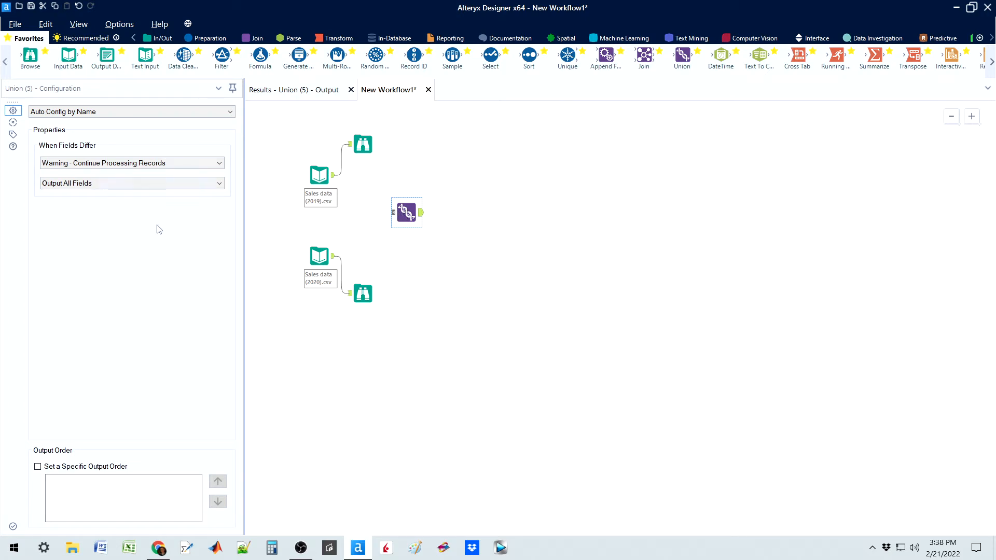
pyautogui.click(132, 113)
pyautogui.click(132, 113)
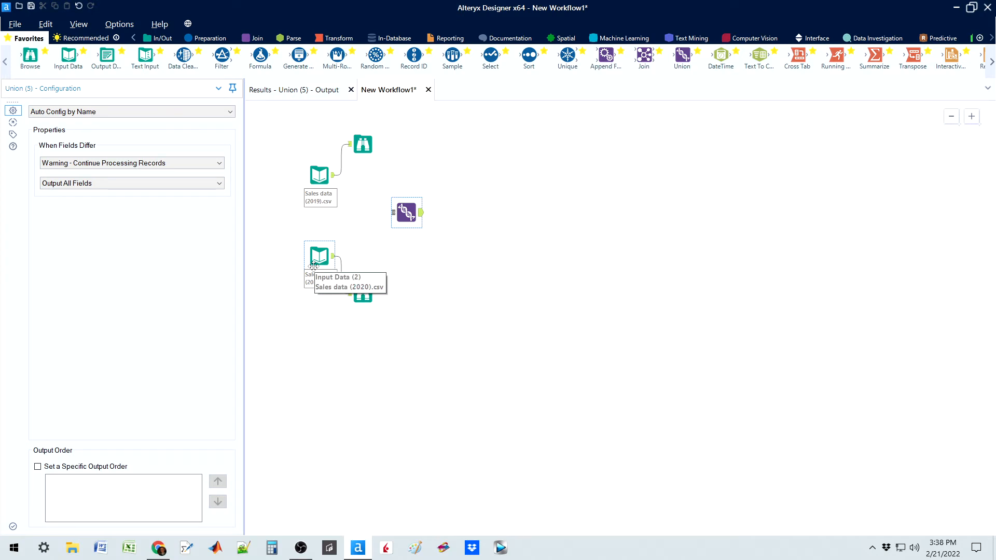
# Step: Compare the column headers of the 2019 and 2020 sales records in their Browse results
pyautogui.click(366, 141)
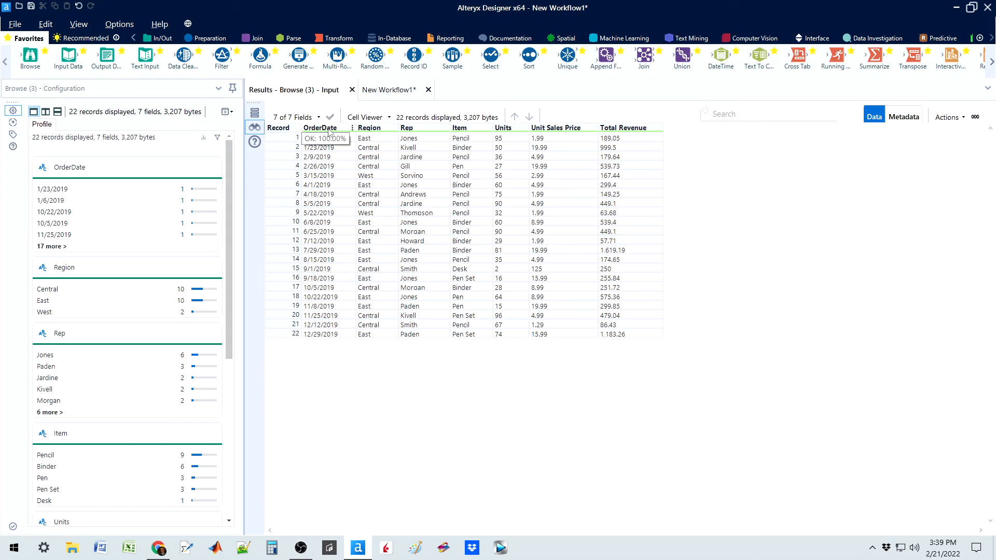
pyautogui.click(389, 90)
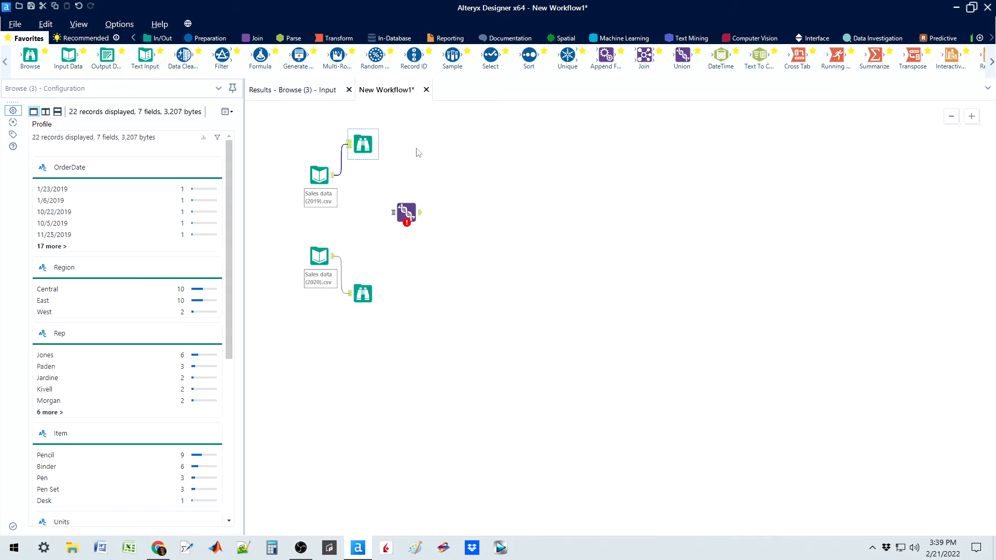
pyautogui.click(364, 293)
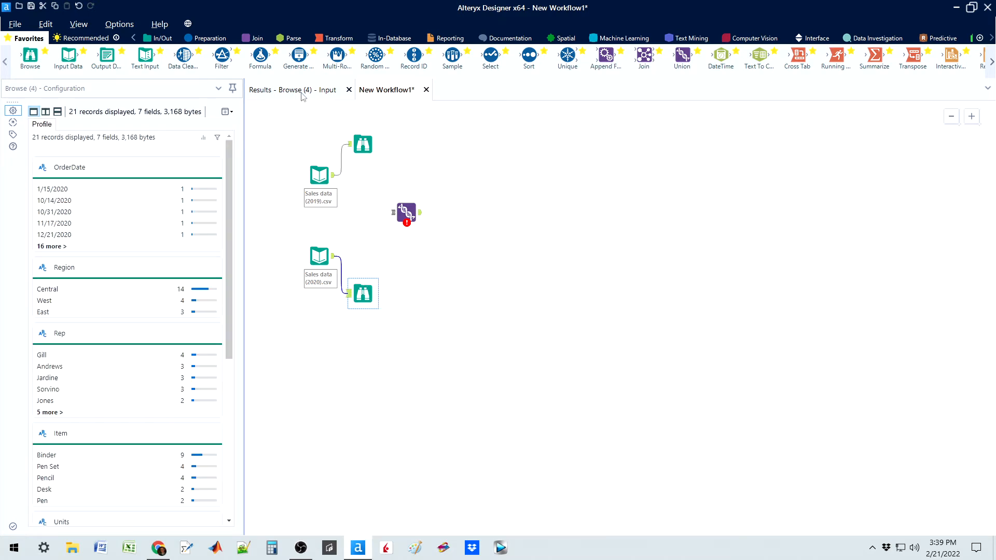
pyautogui.click(302, 94)
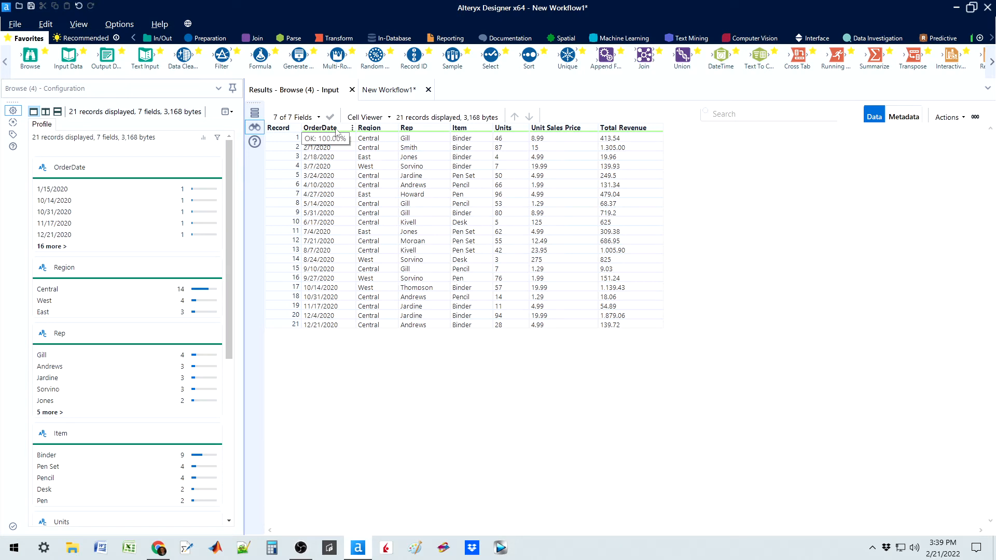
pyautogui.click(385, 91)
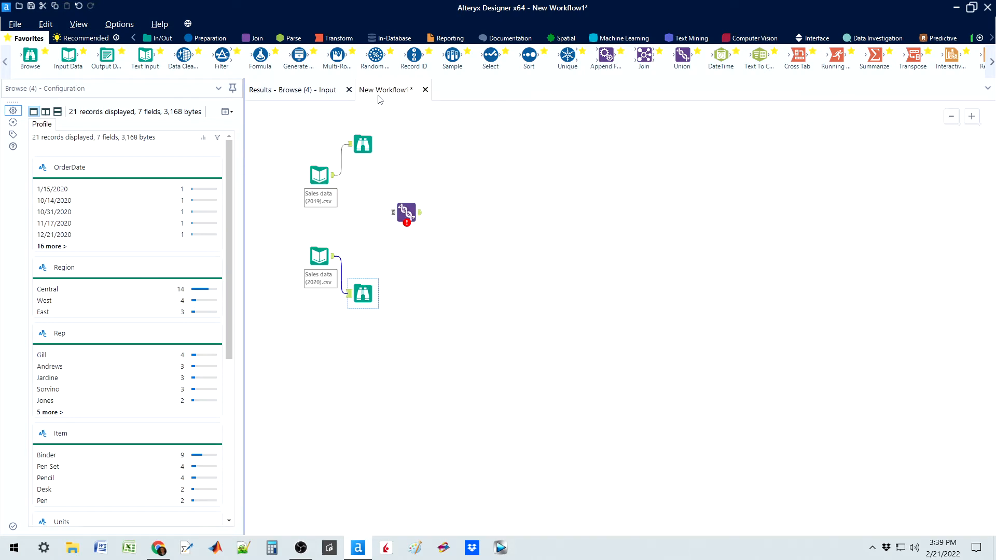
# Step: Review the Union tool's options for differing fields, leaving Warning - Continue Processing Records and Output All Fields selected
pyautogui.click(410, 208)
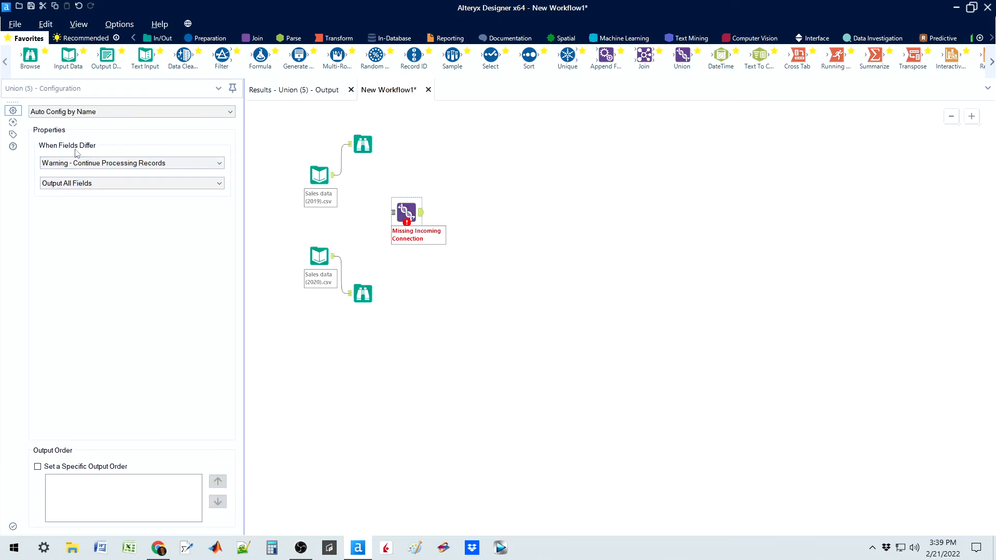
pyautogui.click(90, 163)
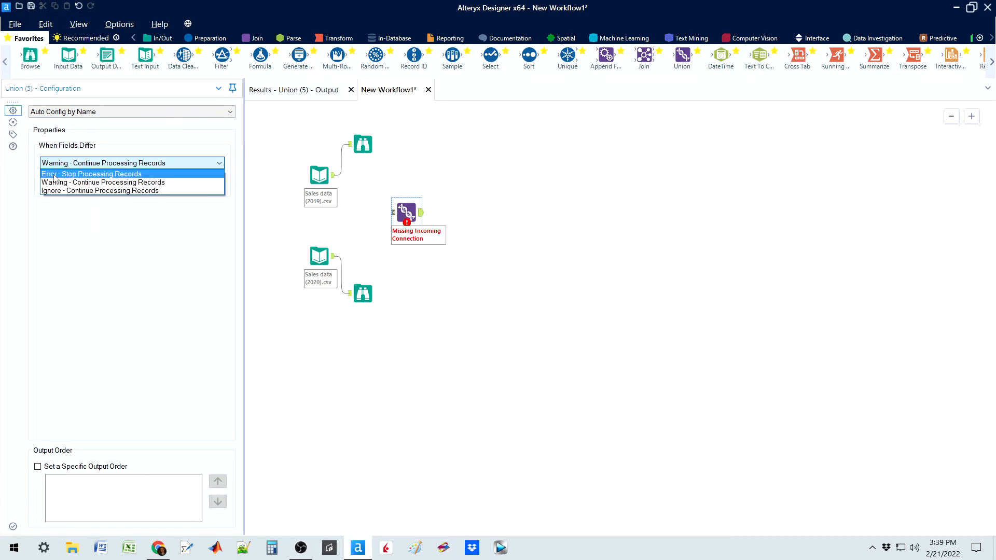
pyautogui.click(234, 140)
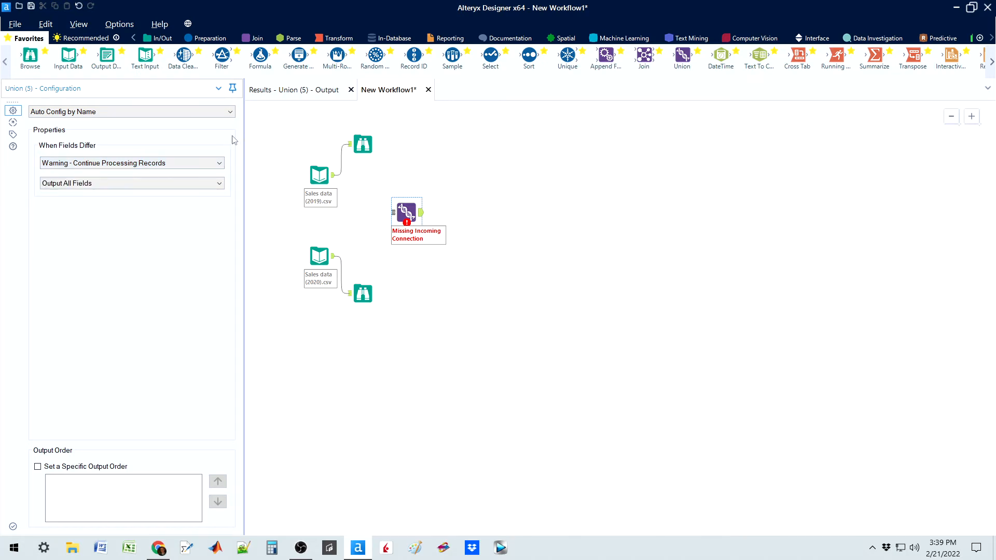
pyautogui.click(125, 185)
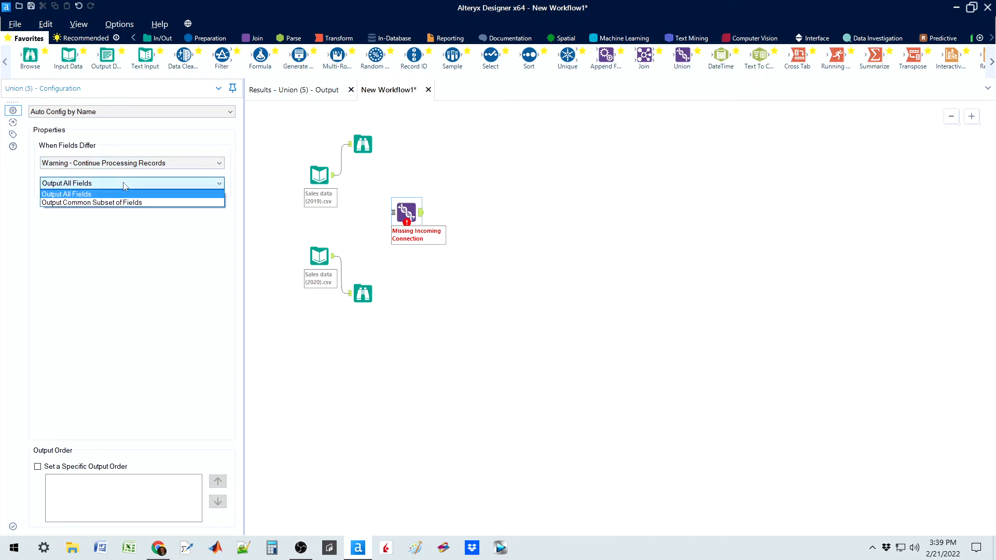
pyautogui.click(71, 197)
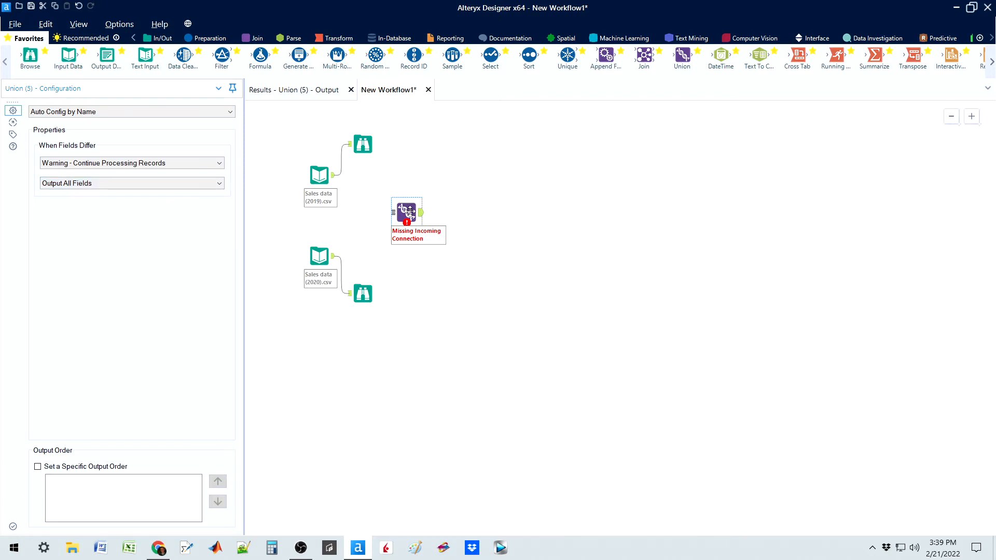
# Step: Enable a specific output order on the Union tool and connect the 2019 input as #1 and the 2020 input as #2
pyautogui.moveTo(409, 210); pyautogui.dragTo(430, 203)
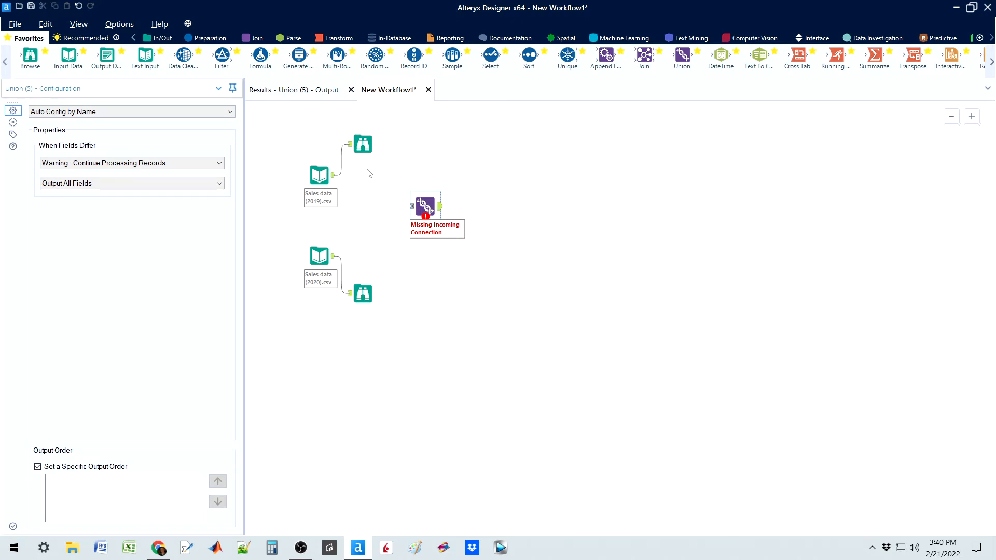
pyautogui.moveTo(333, 175); pyautogui.dragTo(413, 206)
pyautogui.moveTo(333, 256); pyautogui.dragTo(434, 195)
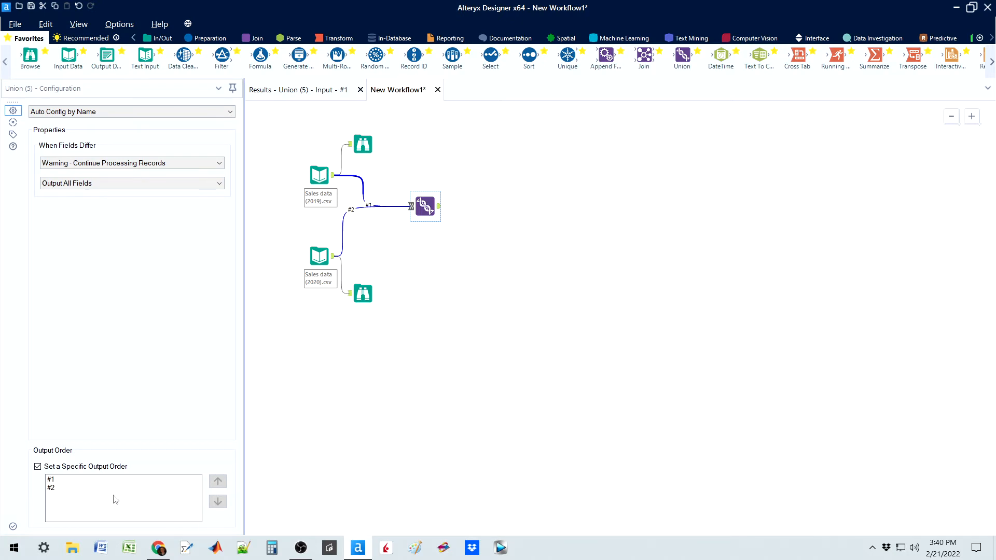
# Step: Try moving input #1 below #2 in the Union tool's output order, and restore the original order
pyautogui.click(61, 480)
pyautogui.click(217, 502)
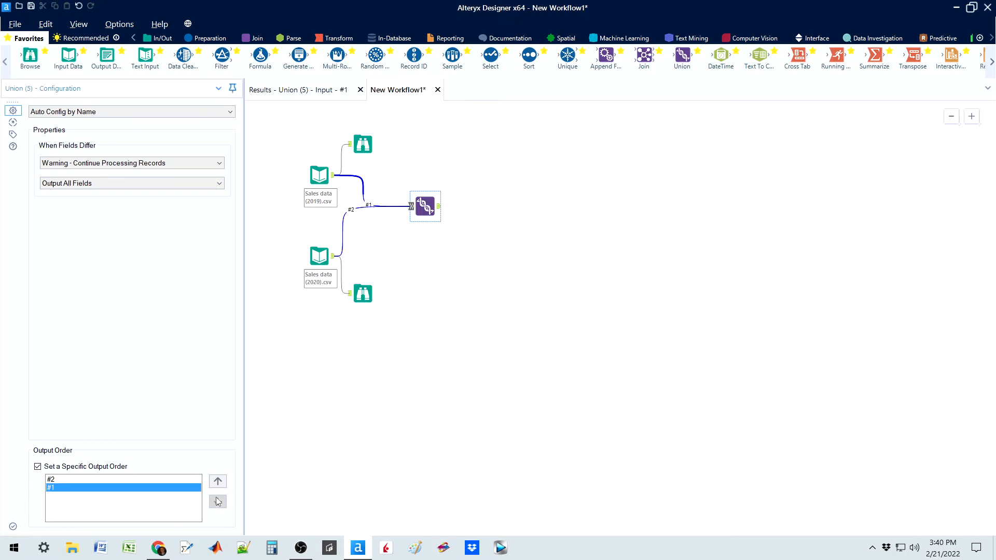
pyautogui.click(218, 483)
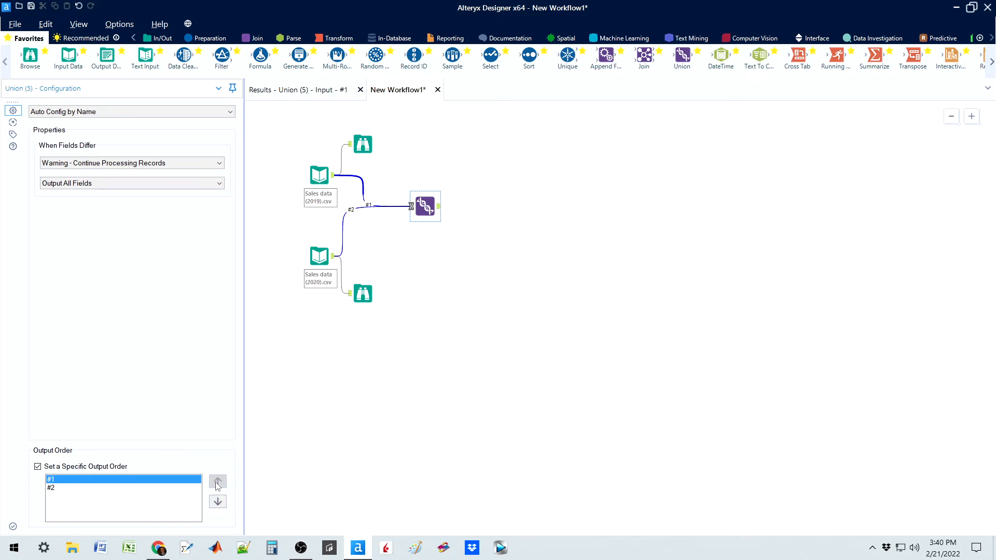
pyautogui.click(38, 467)
pyautogui.click(37, 467)
# Step: Run the workflow and open the Union tool's output records in the results
pyautogui.hotkey('ctrl', 'r')
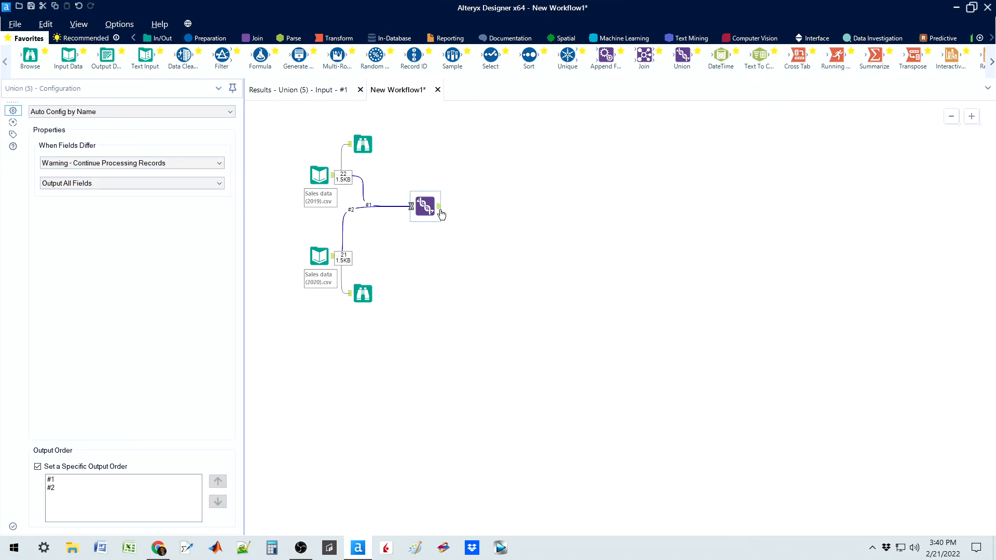
pyautogui.click(440, 207)
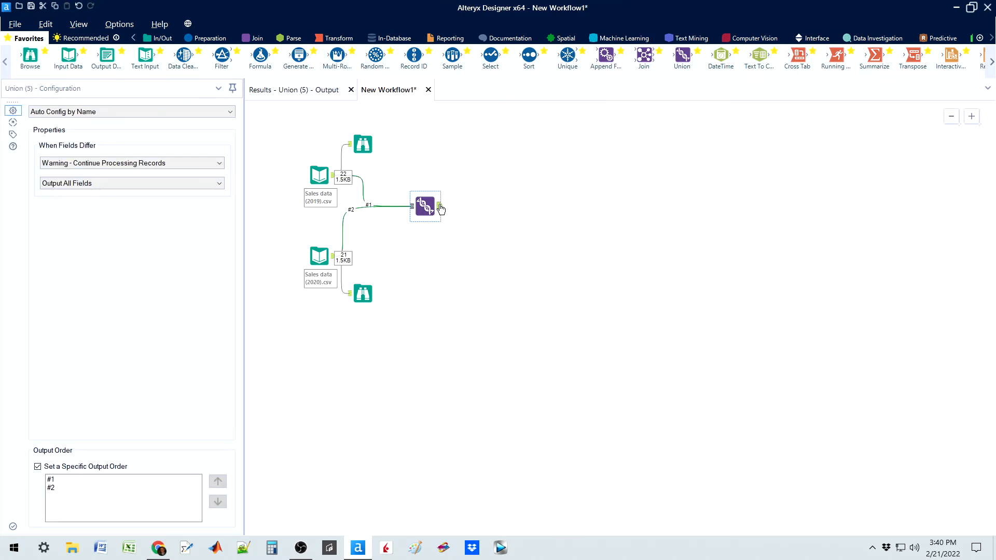
pyautogui.click(304, 90)
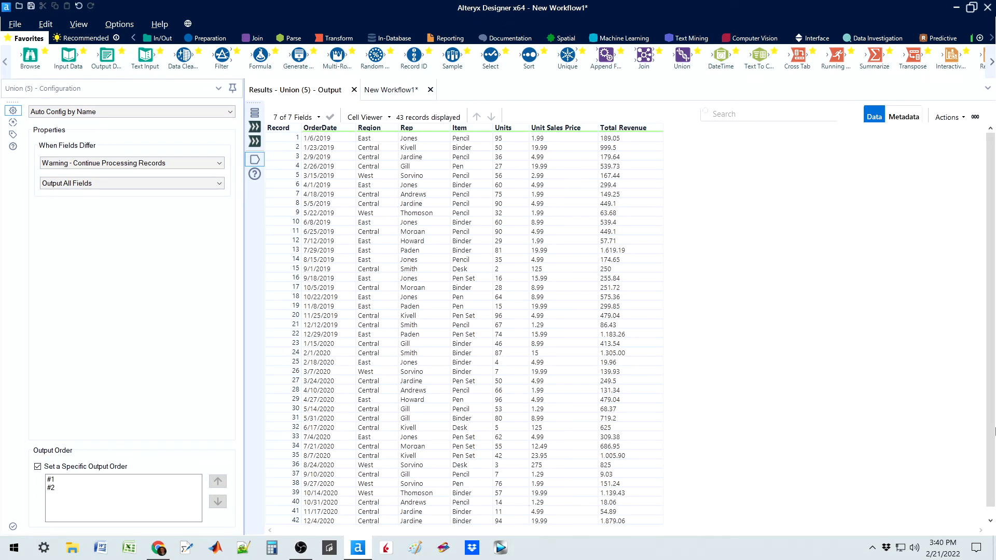
# Step: Compare the record counts of the 2019 and 2020 Browse results with the Union tool's combined output
pyautogui.click(394, 91)
pyautogui.click(363, 145)
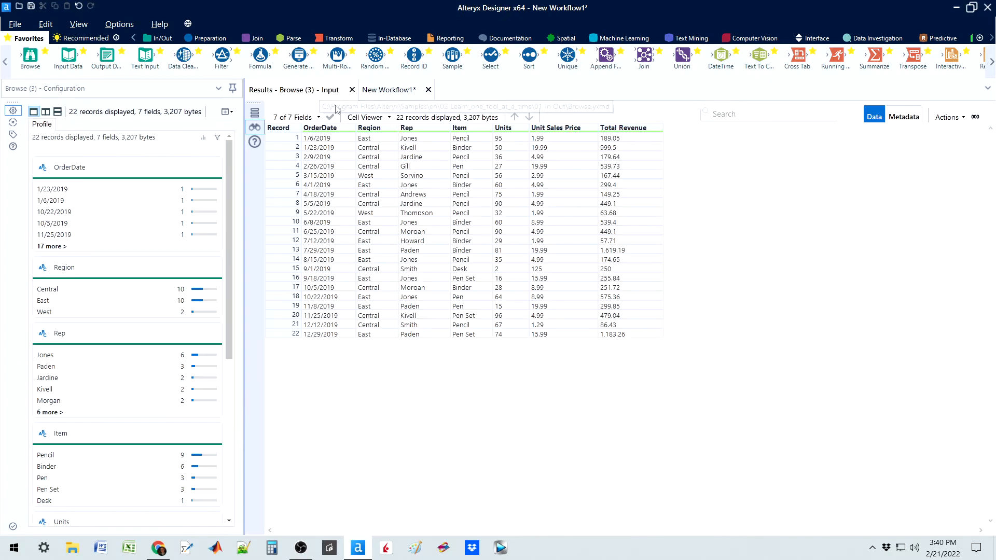
pyautogui.click(394, 91)
pyautogui.click(360, 294)
pyautogui.click(291, 92)
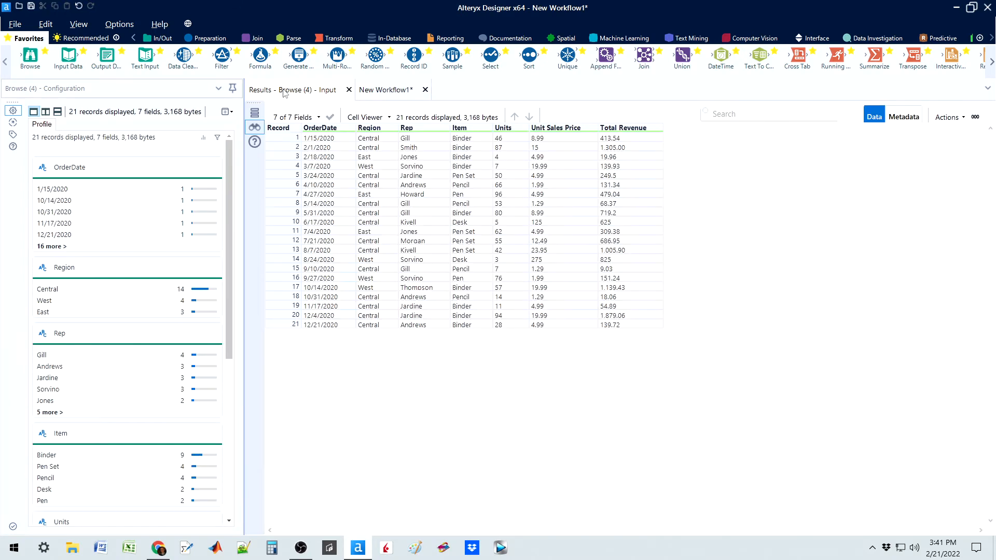
pyautogui.click(389, 90)
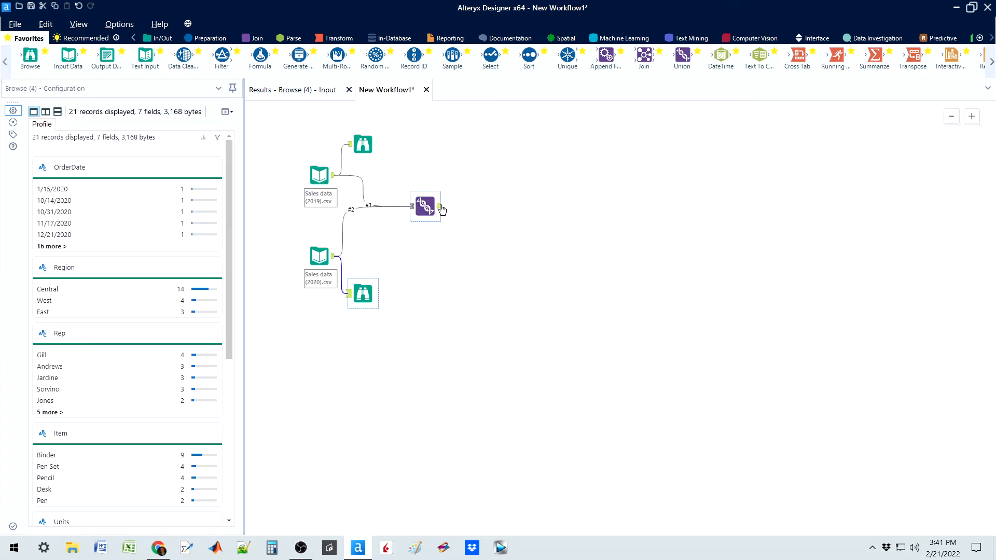
pyautogui.click(440, 210)
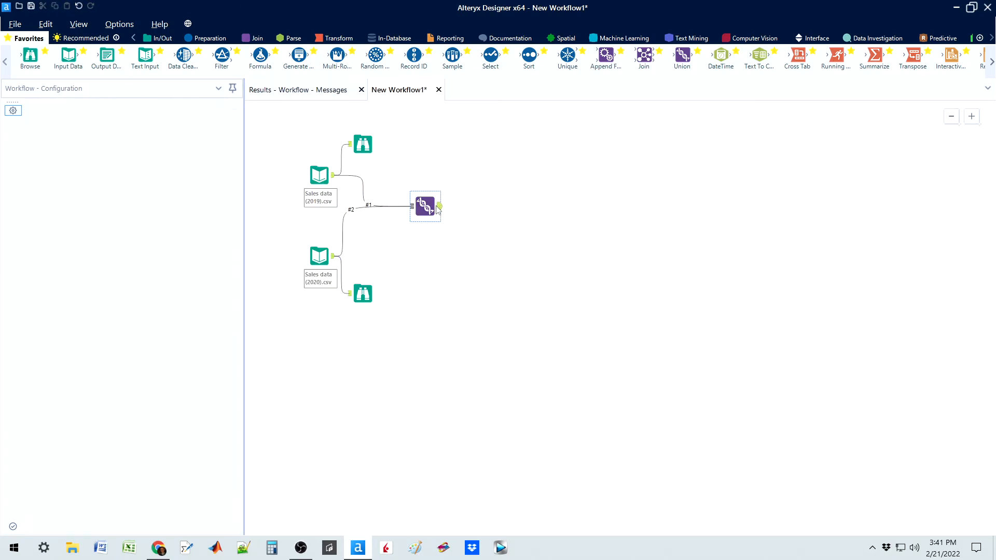
pyautogui.click(311, 91)
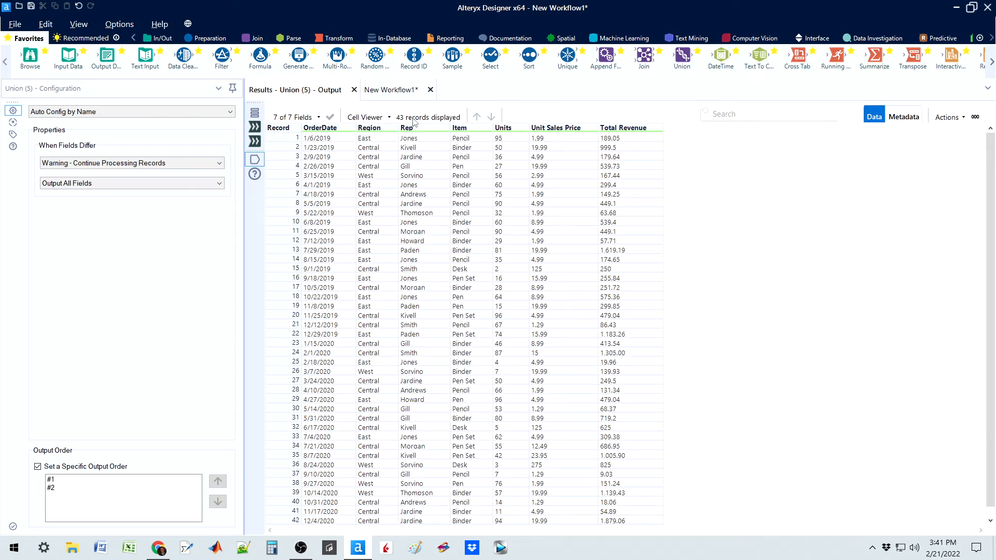
# Step: Recheck the column headers of the 2019 sales records in the Browse results
pyautogui.click(390, 90)
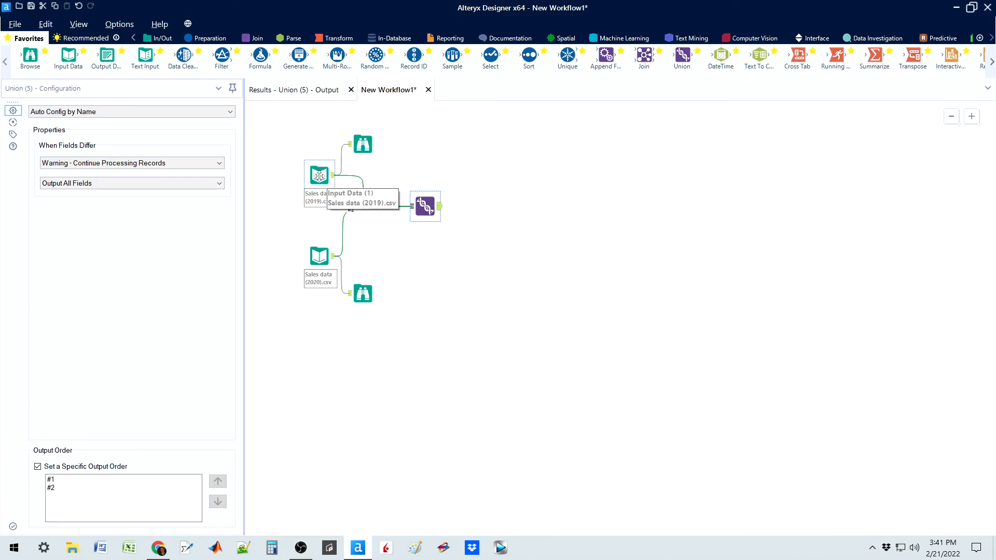
pyautogui.doubleClick(363, 144)
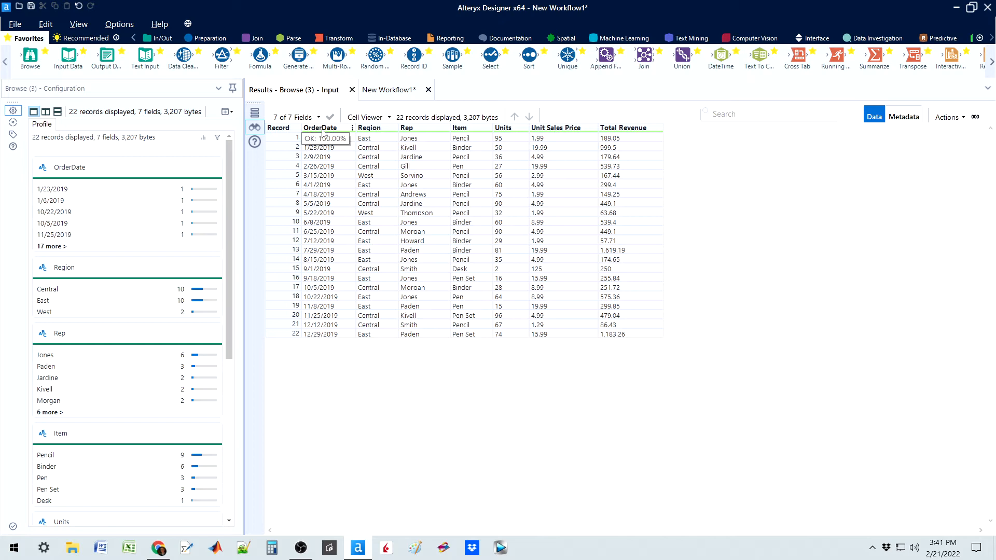
pyautogui.click(388, 90)
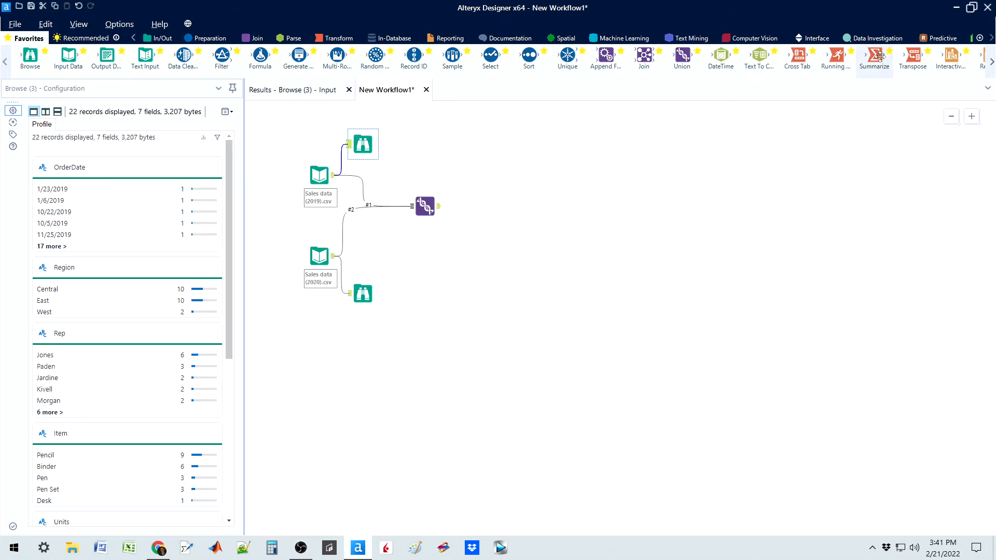
# Step: Minimize the workflow window, close the web browser and open Sales data (2019).csv from the desktop in Excel
pyautogui.click(956, 7)
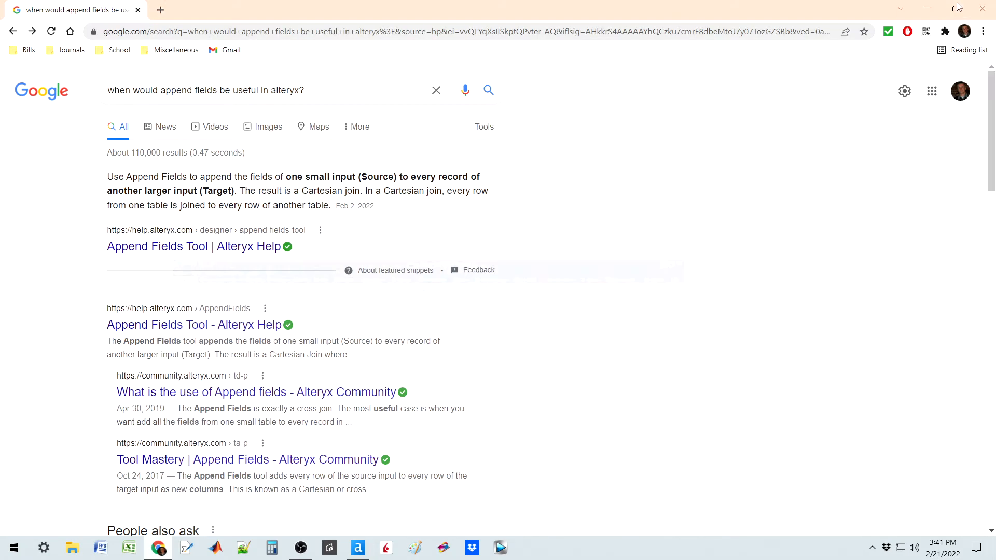
pyautogui.click(982, 10)
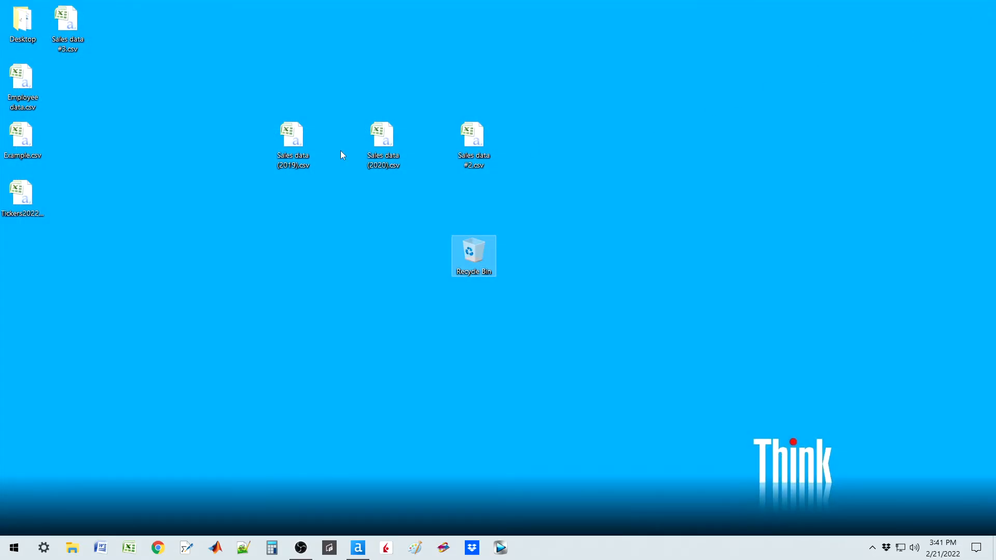
pyautogui.doubleClick(298, 145)
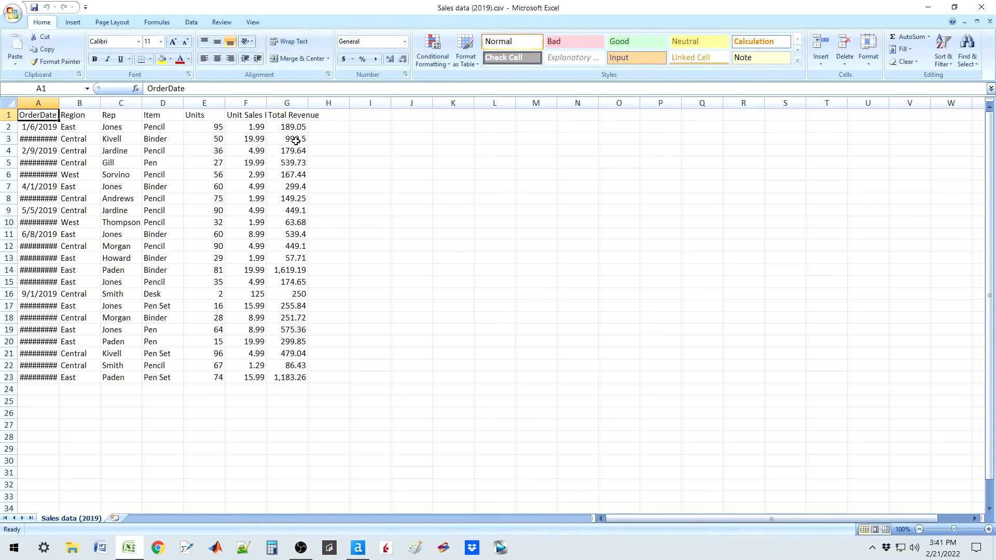
# Step: Rename the first column header in cell A1 to Order Date and save Sales data (2019).csv, keeping the CSV format
pyautogui.doubleClick(40, 115)
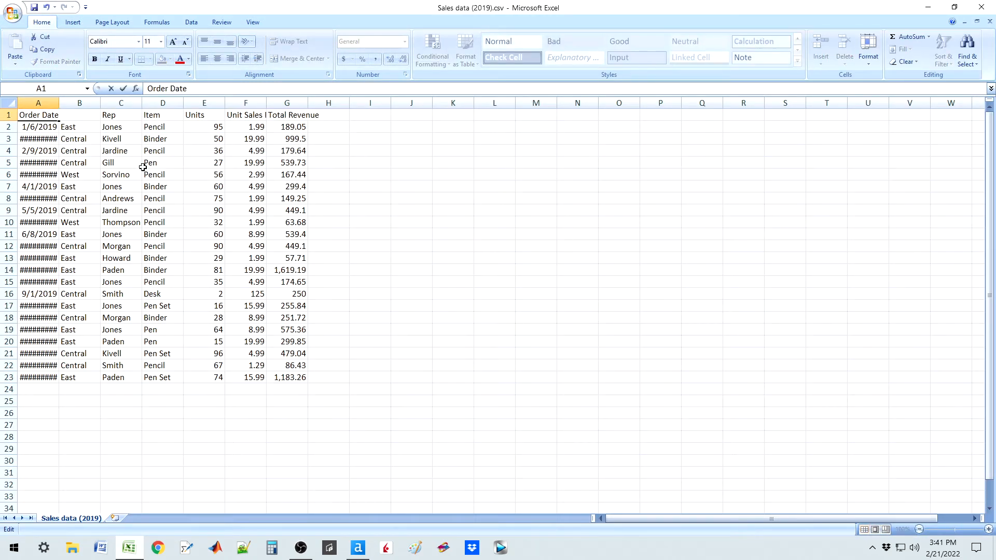
pyautogui.press('Return')
pyautogui.hotkey('ctrl', 's')
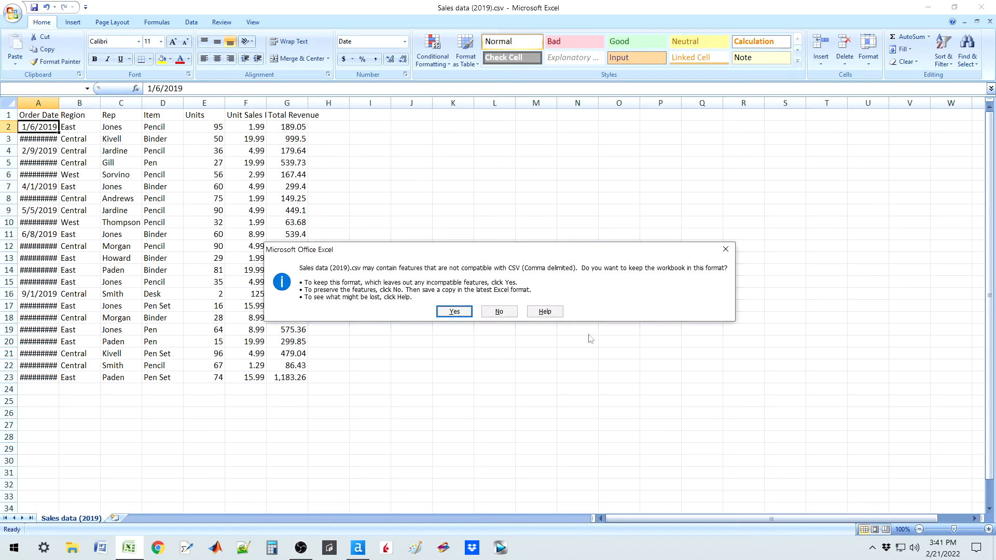
pyautogui.click(470, 315)
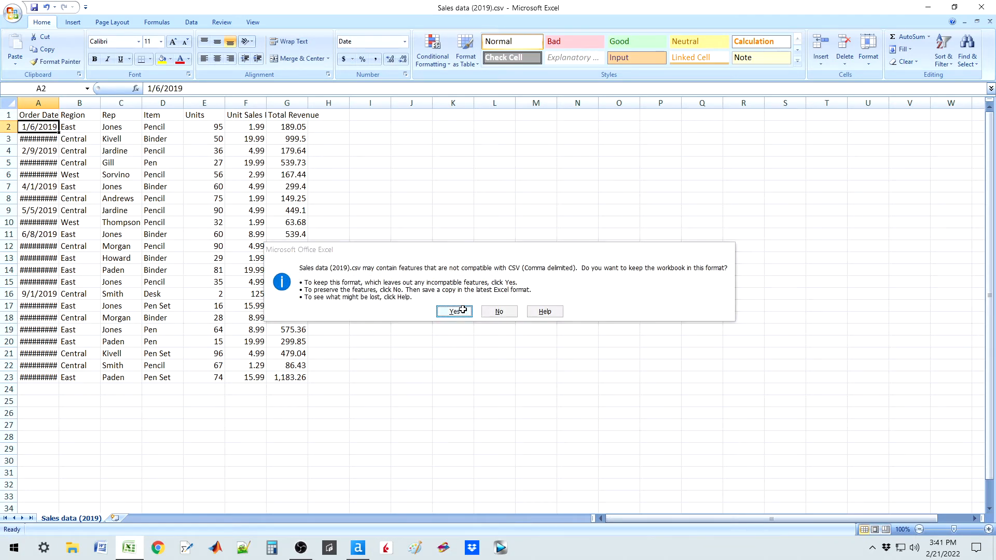
# Step: Close Excel, saving the Order Date header change by replacing the existing Sales data (2019).csv in CSV format
pyautogui.click(981, 7)
pyautogui.click(455, 303)
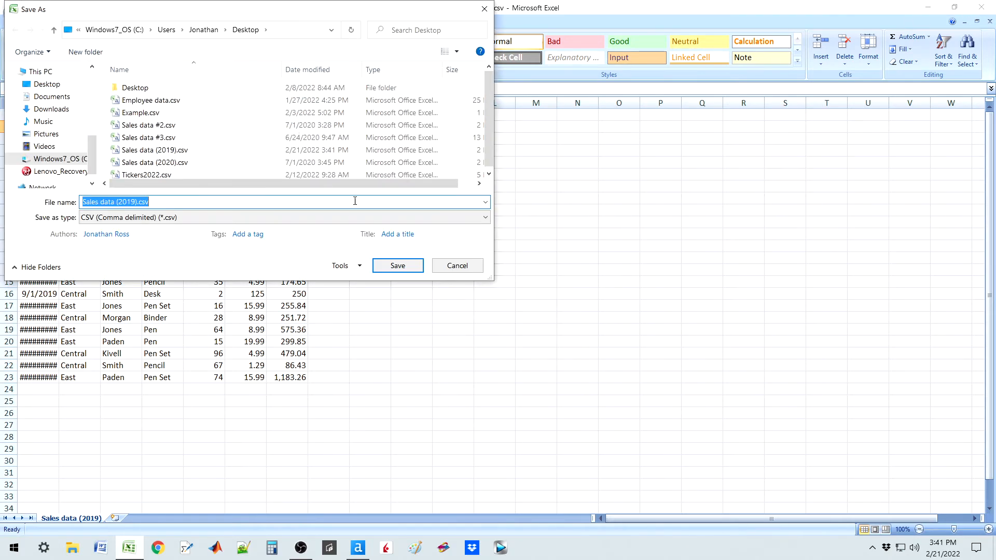
pyautogui.click(398, 266)
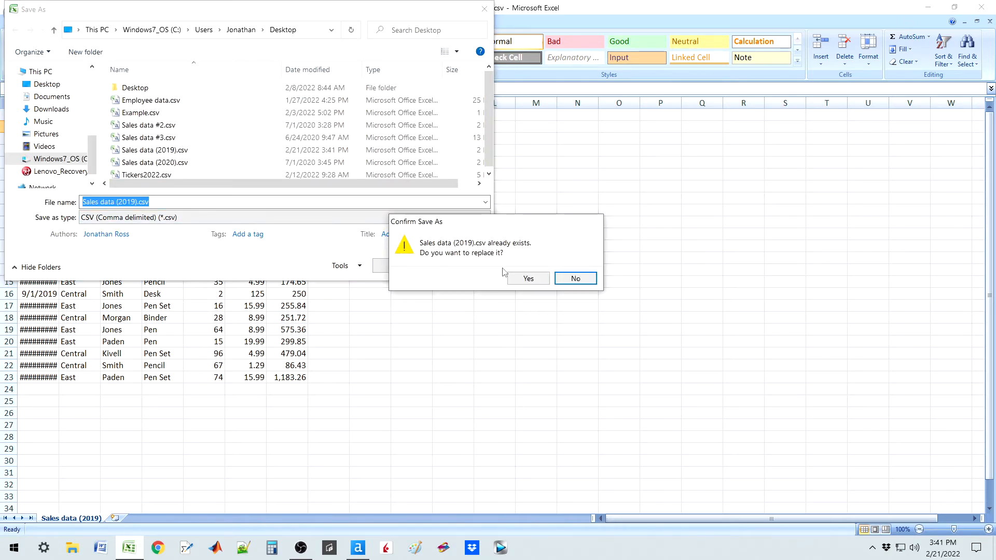
pyautogui.click(526, 276)
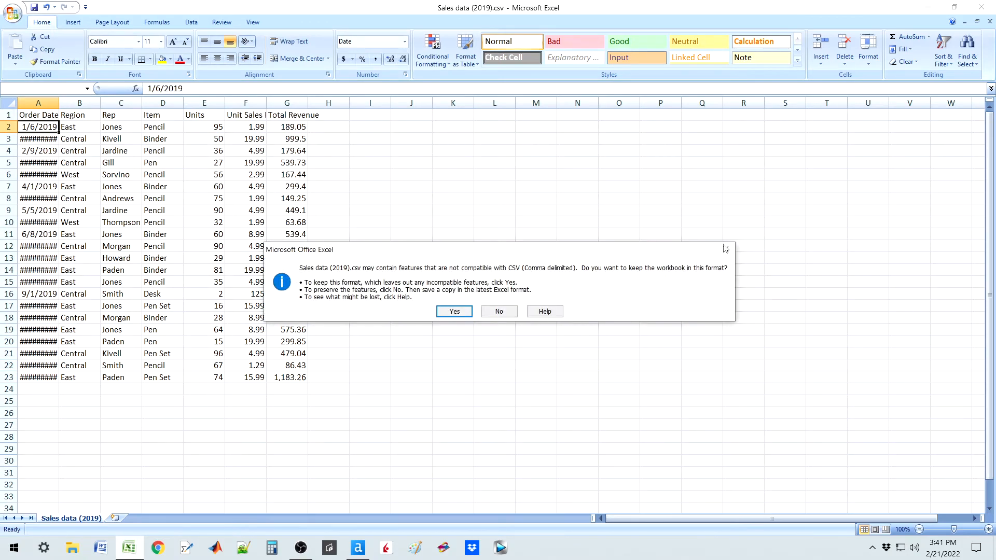
pyautogui.click(464, 314)
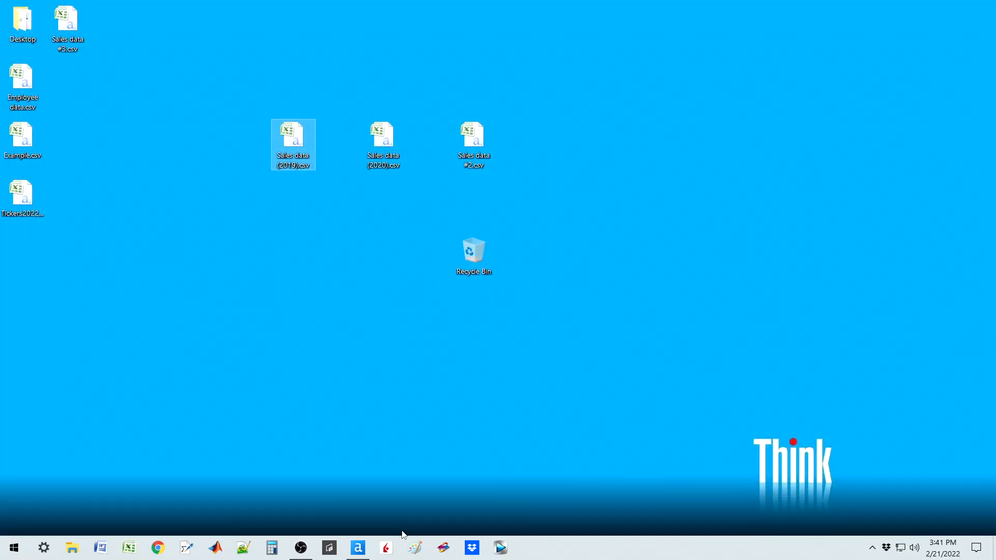
# Step: Switch to Alteryx Designer and reconnect the 2019 Input Data tool to the updated Sales data (2019).csv on the desktop
pyautogui.click(359, 548)
pyautogui.click(320, 175)
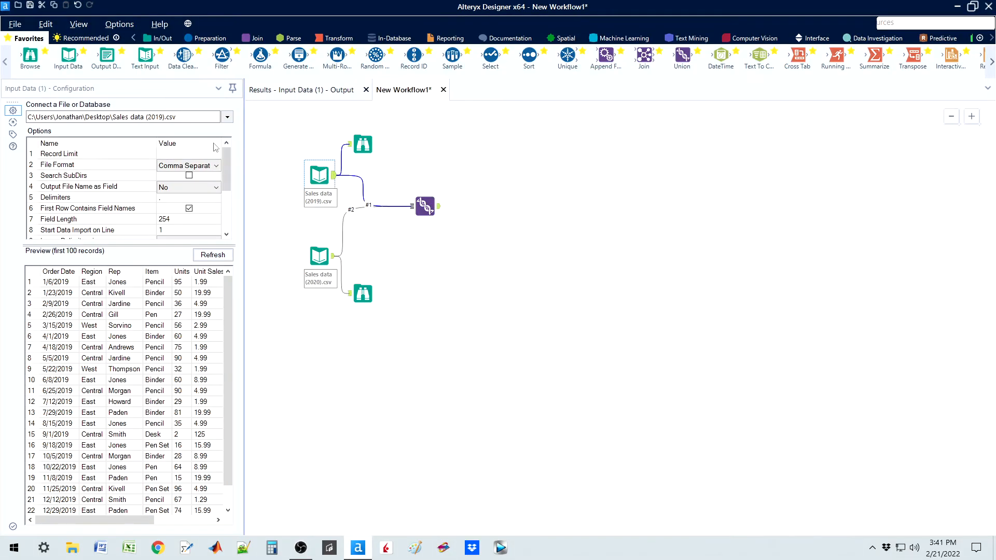
pyautogui.click(230, 116)
pyautogui.click(199, 127)
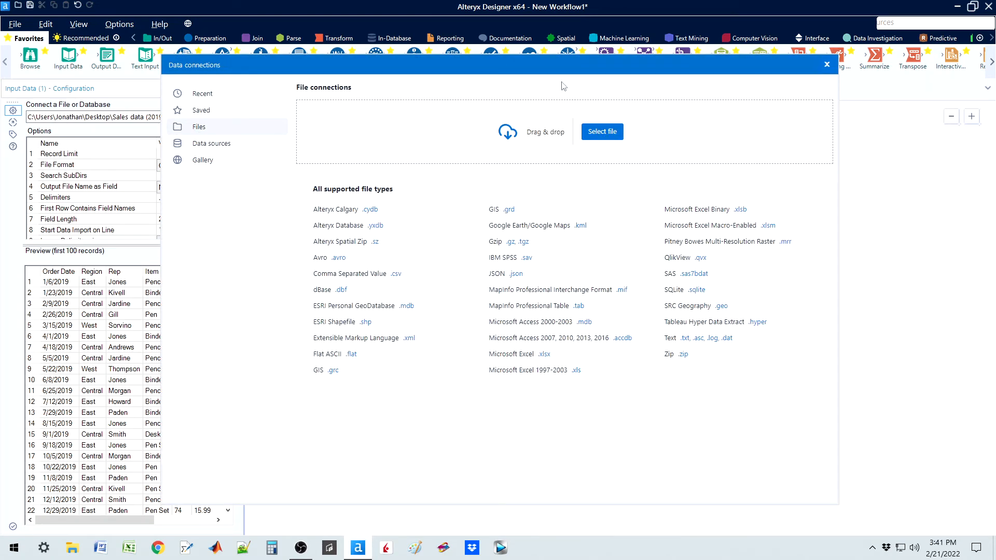
pyautogui.click(596, 129)
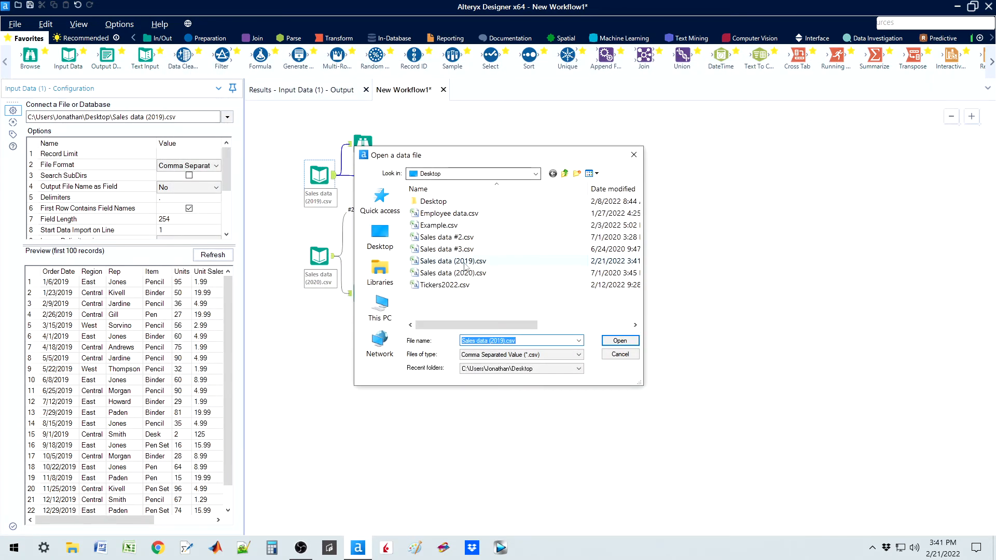
pyautogui.click(597, 261)
pyautogui.click(618, 339)
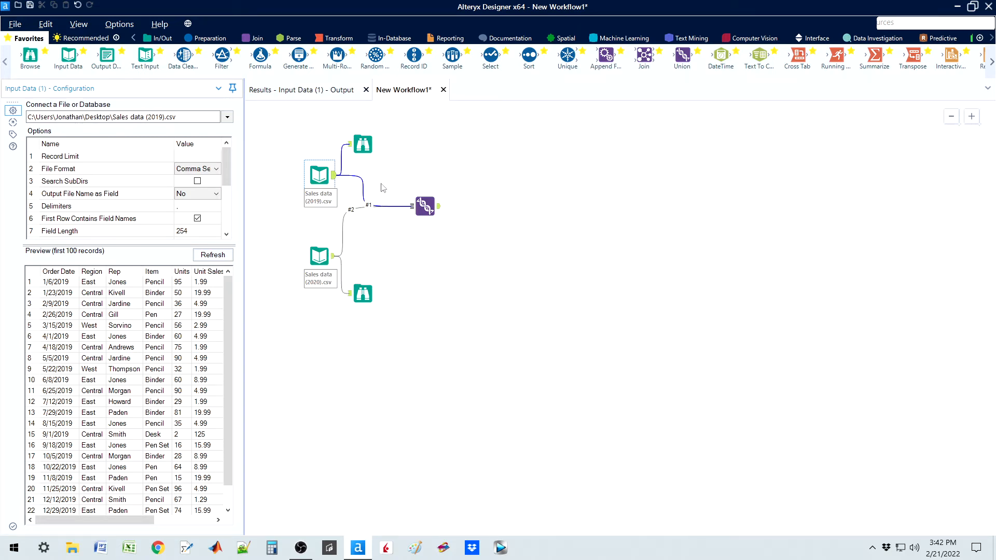
# Step: Run the workflow with the Union tool on Auto Config by Name and open its output records in the results
pyautogui.click(425, 206)
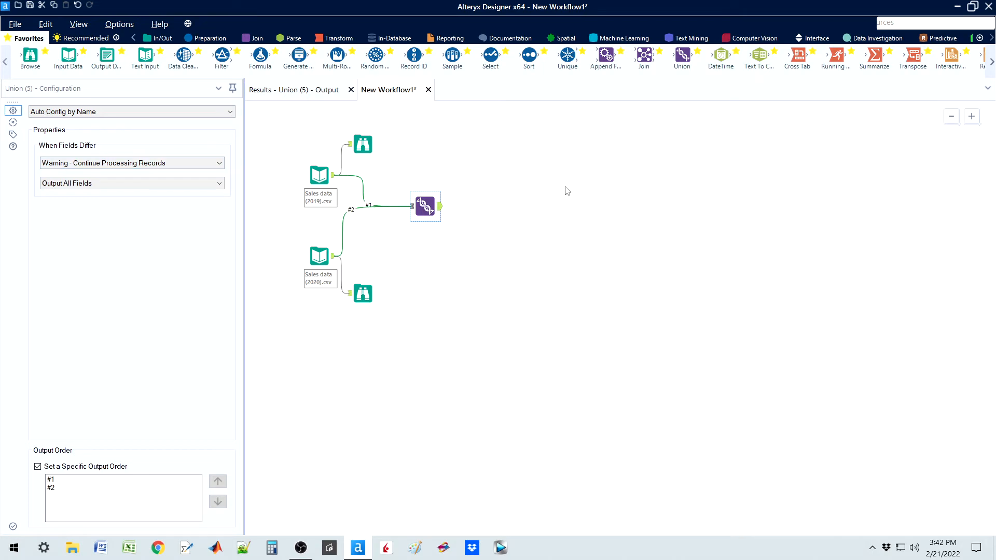
pyautogui.click(617, 203)
pyautogui.hotkey('ctrl', 'r')
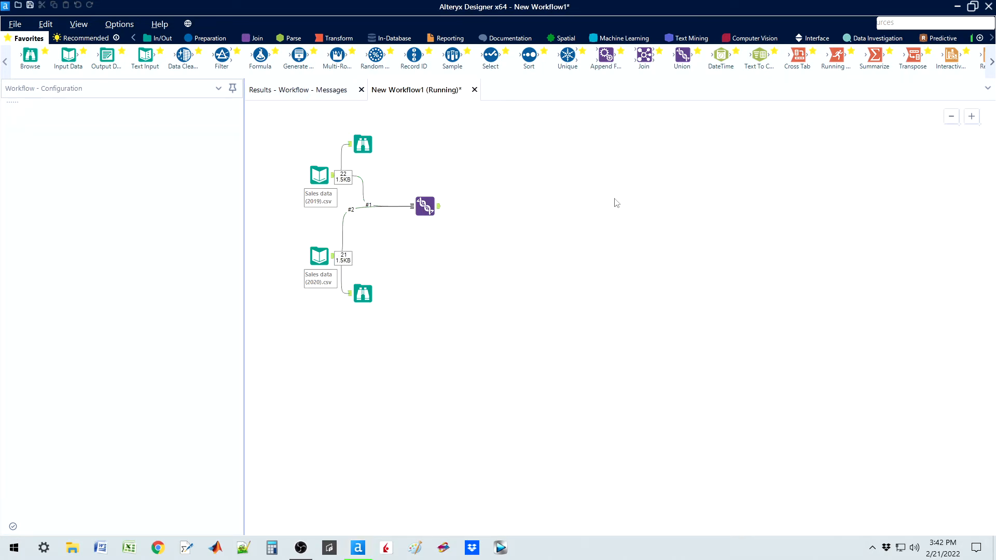
pyautogui.click(440, 210)
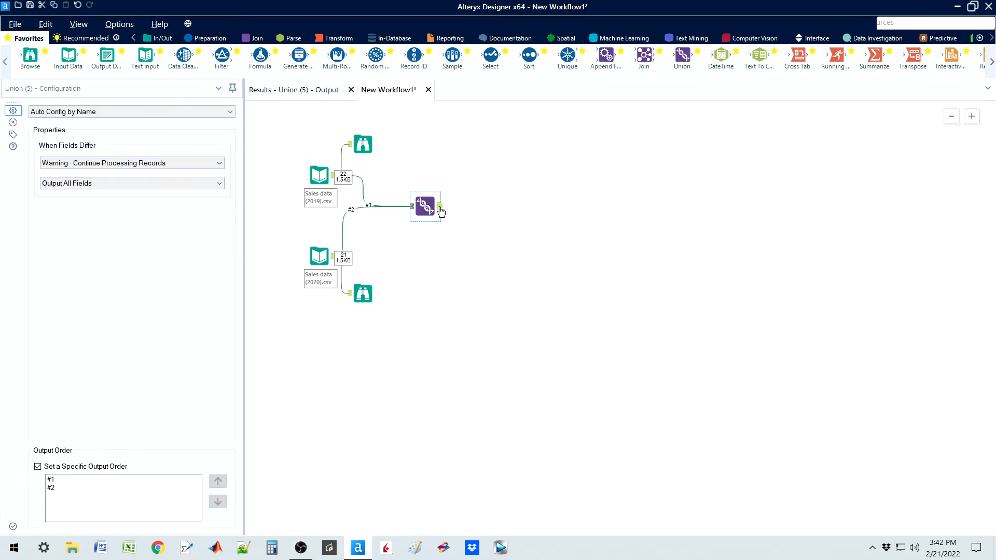
pyautogui.click(304, 91)
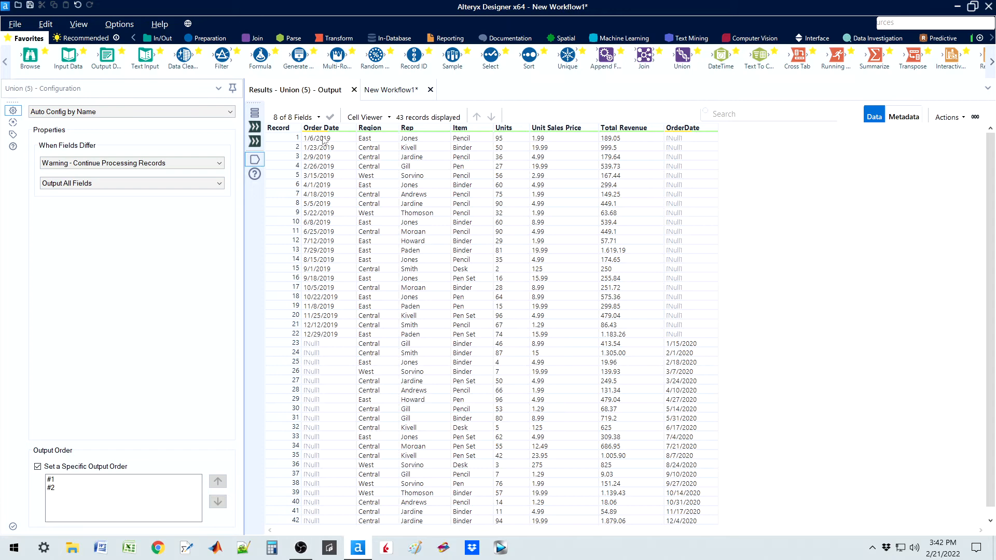
# Step: Compare the Order Date and OrderDate columns across the 2019 and 2020 records of the Union output
pyautogui.moveTo(326, 130)
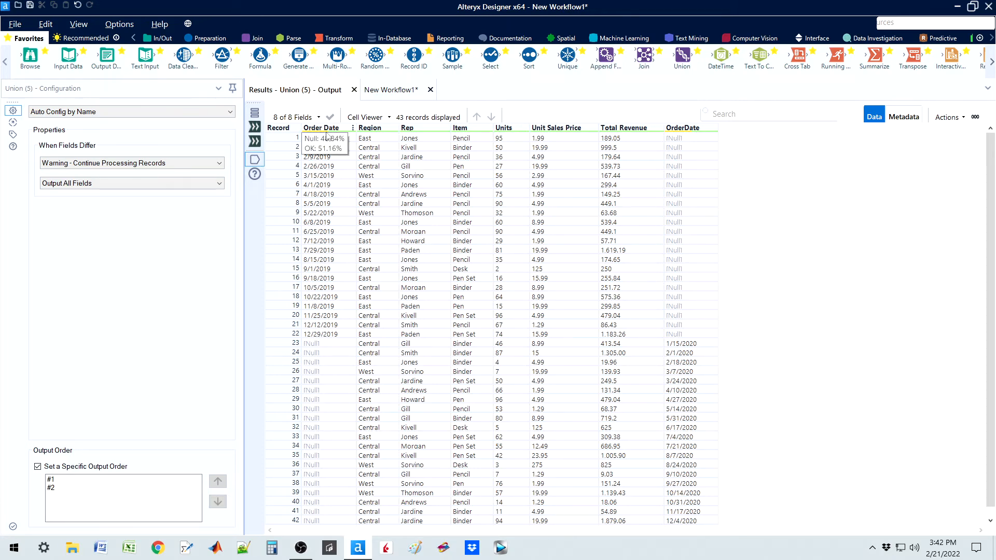
pyautogui.click(325, 345)
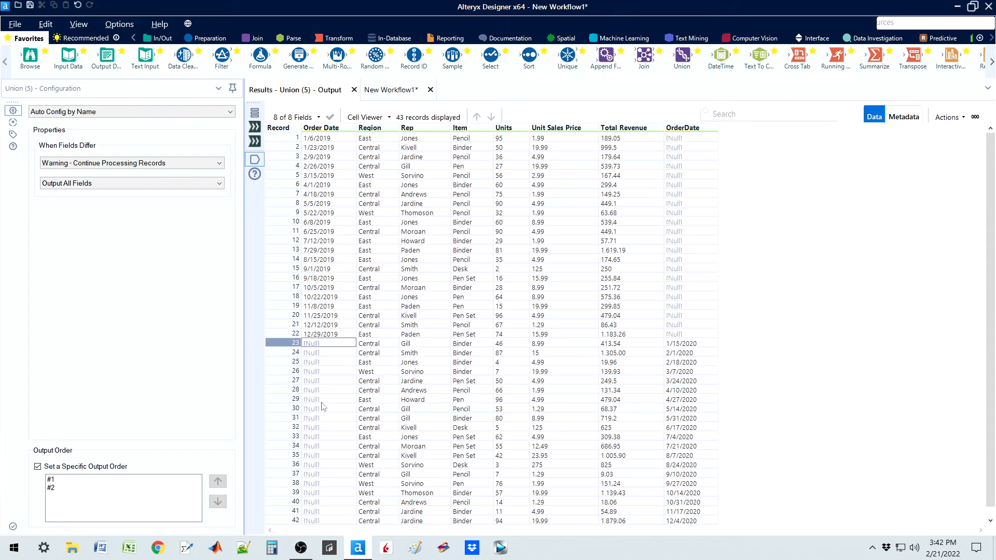
pyautogui.moveTo(323, 131)
pyautogui.click(692, 345)
pyautogui.moveTo(686, 133)
pyautogui.moveTo(694, 352); pyautogui.dragTo(694, 493)
pyautogui.moveTo(692, 139); pyautogui.dragTo(694, 335)
pyautogui.moveTo(687, 132)
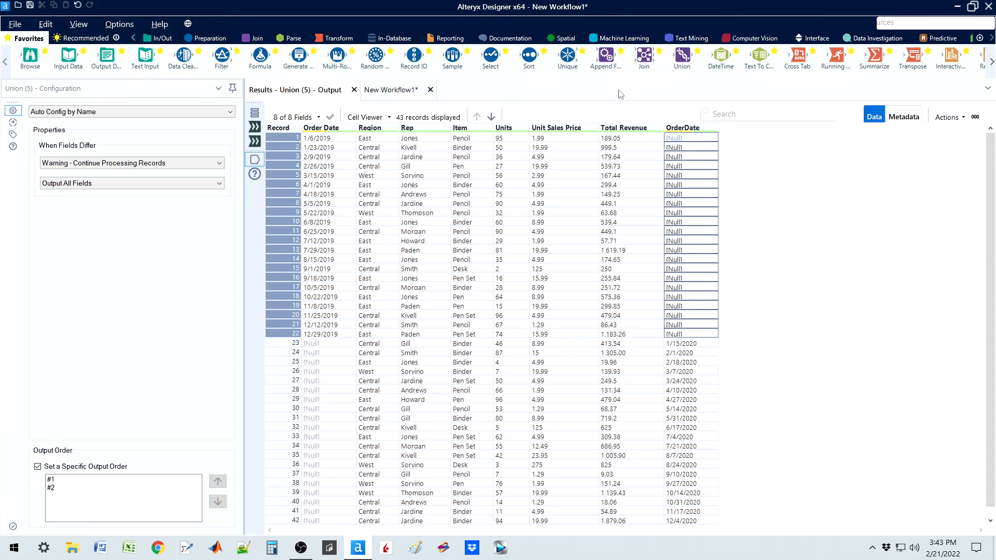
# Step: Minimize the workflow window, reopen Sales data (2019).csv in Excel, and restore the A1 header to OrderDate, saving in CSV format
pyautogui.click(396, 92)
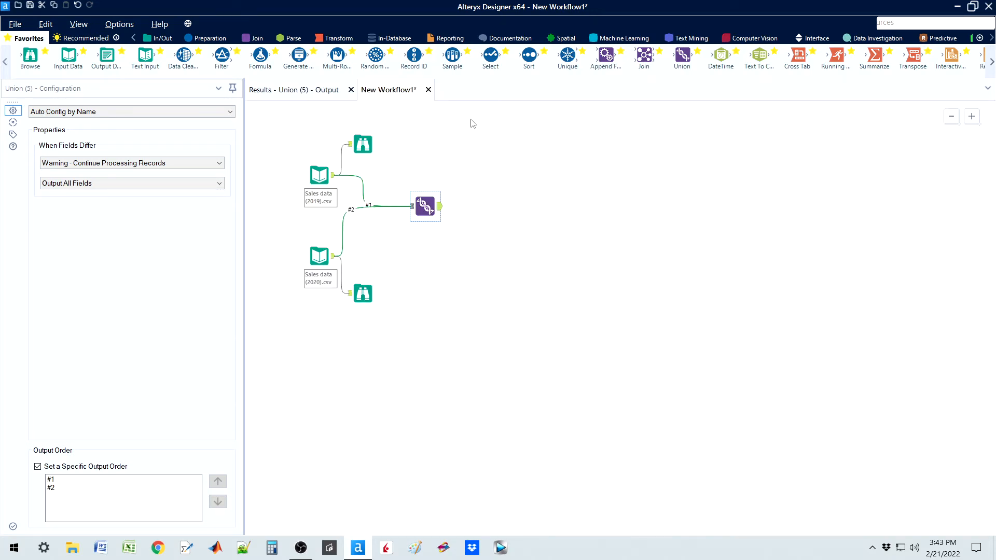
pyautogui.click(958, 6)
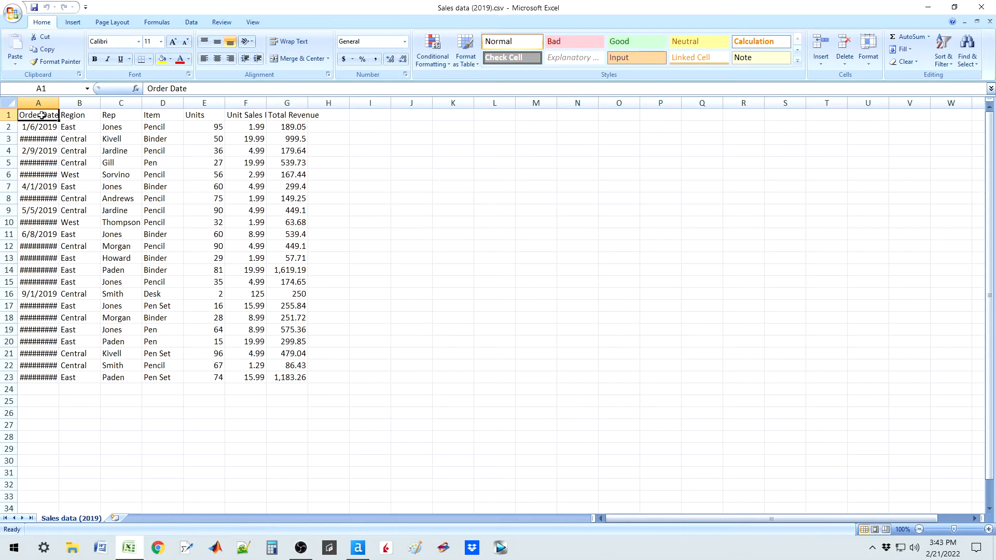
pyautogui.doubleClick(42, 115)
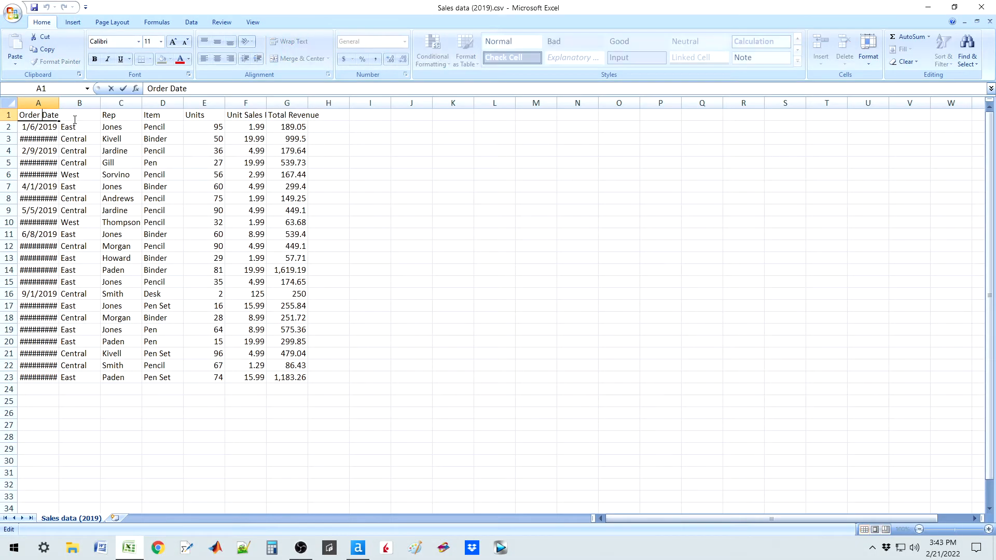
pyautogui.press('BackSpace')
pyautogui.hotkey('ctrl', 's')
pyautogui.click(466, 314)
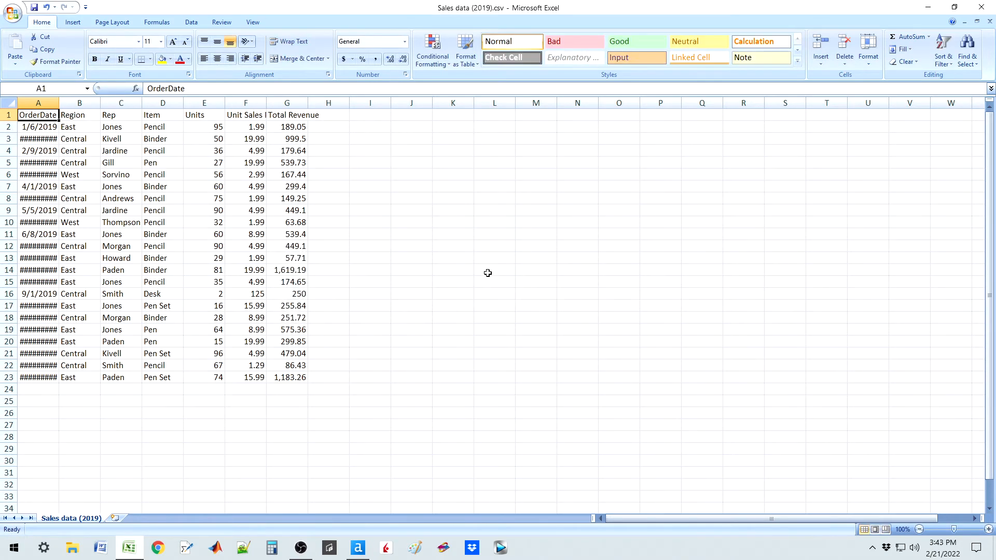
# Step: Close Excel, saving the OrderDate header change by replacing the existing Sales data (2019).csv in CSV format
pyautogui.click(982, 8)
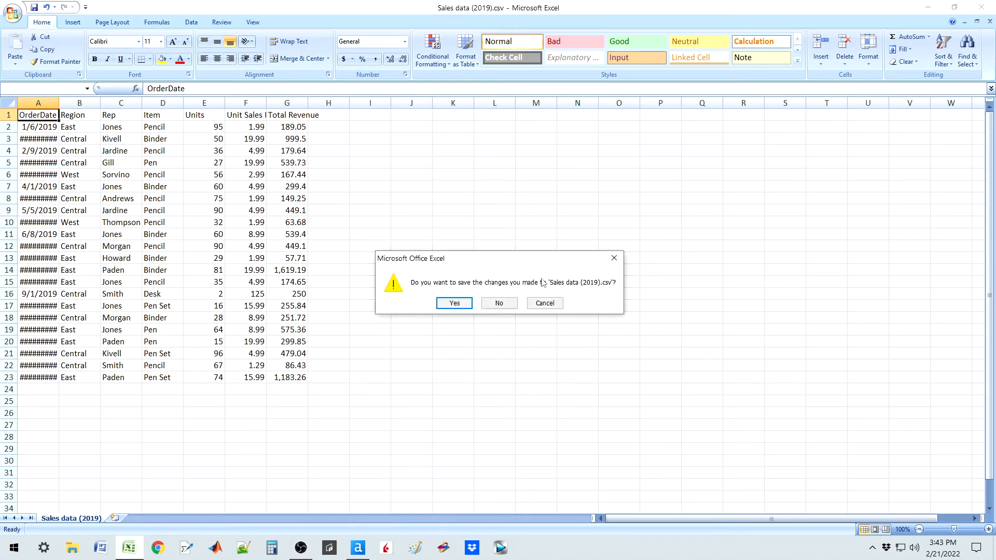
pyautogui.click(464, 303)
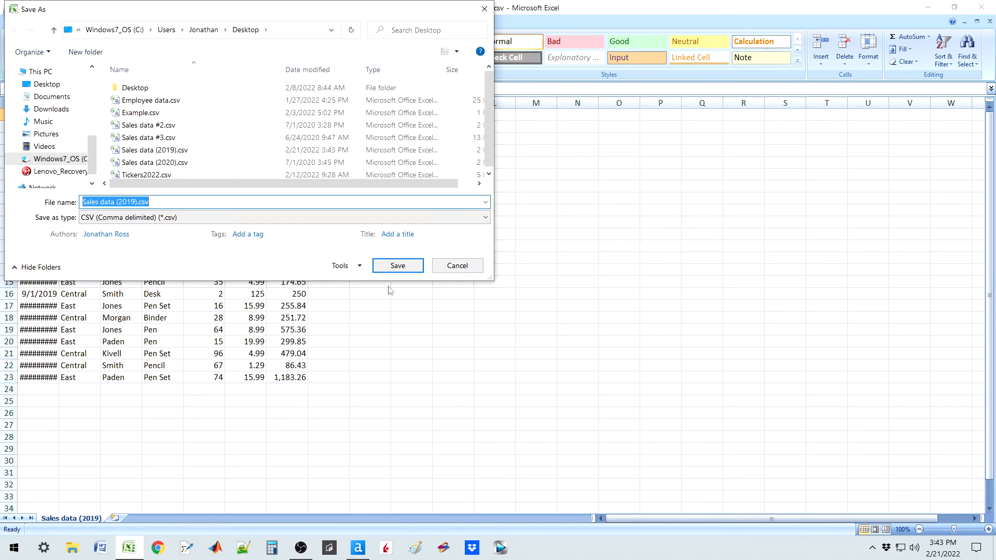
pyautogui.click(382, 273)
pyautogui.click(539, 280)
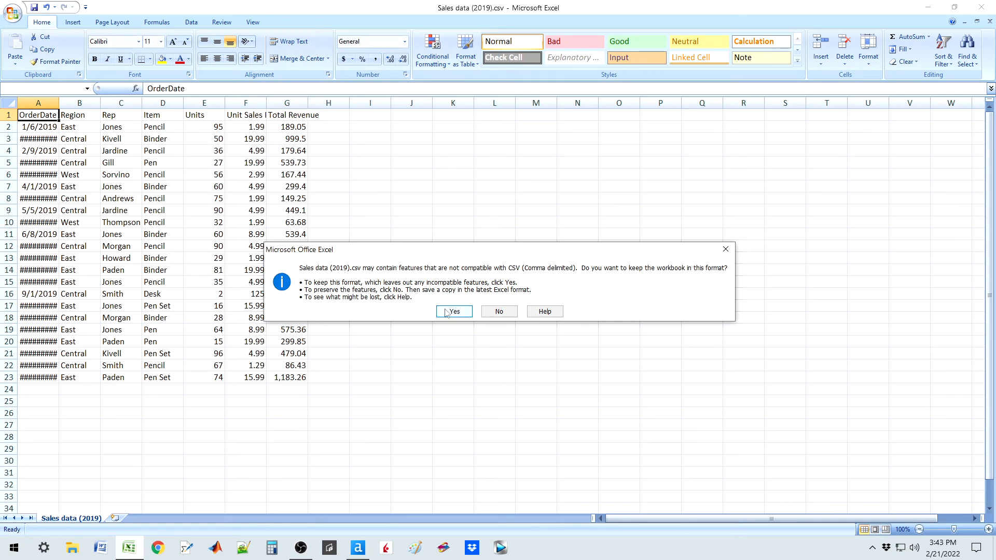
pyautogui.click(450, 312)
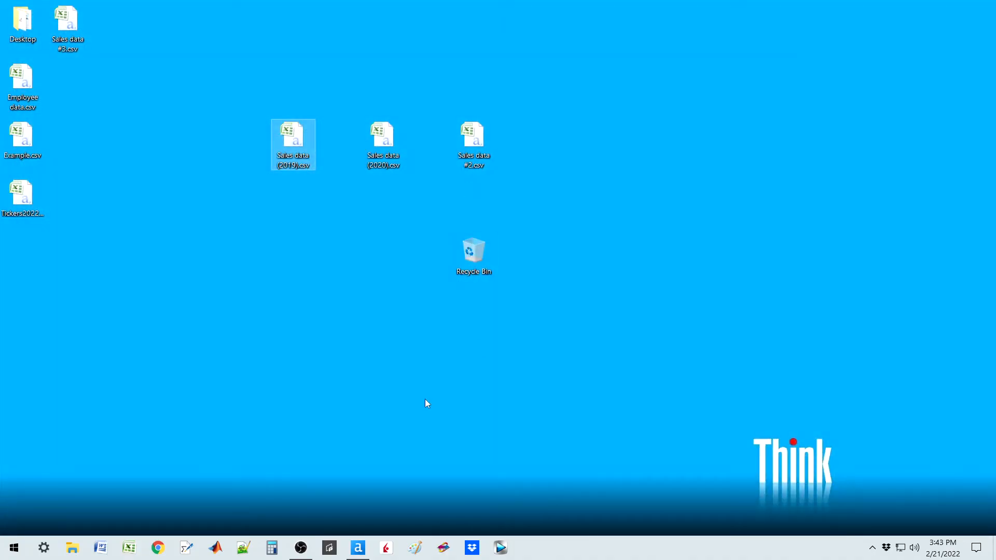
# Step: Switch back to Alteryx Designer, rerun the workflow and open the Union tool's refreshed output records
pyautogui.click(358, 548)
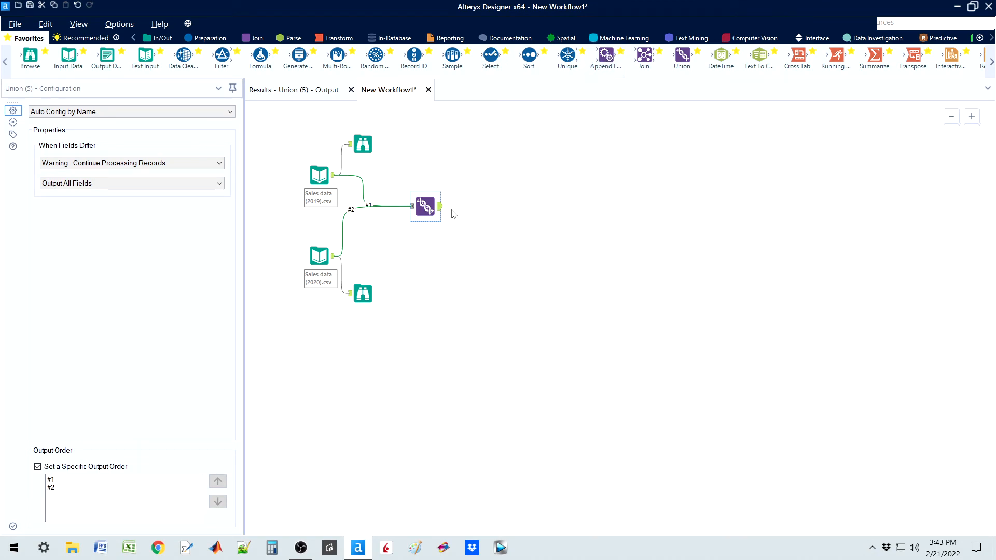
pyautogui.click(441, 213)
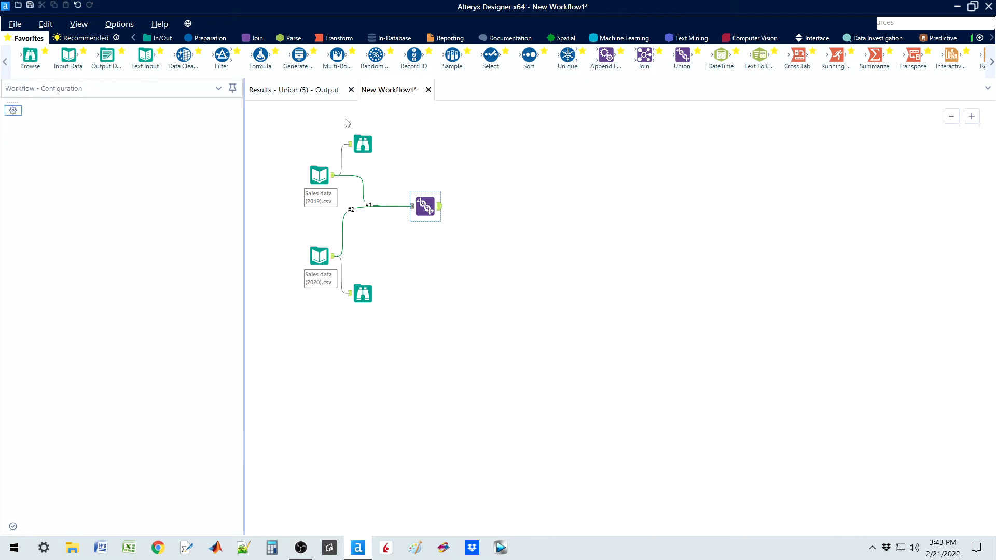
pyautogui.click(424, 205)
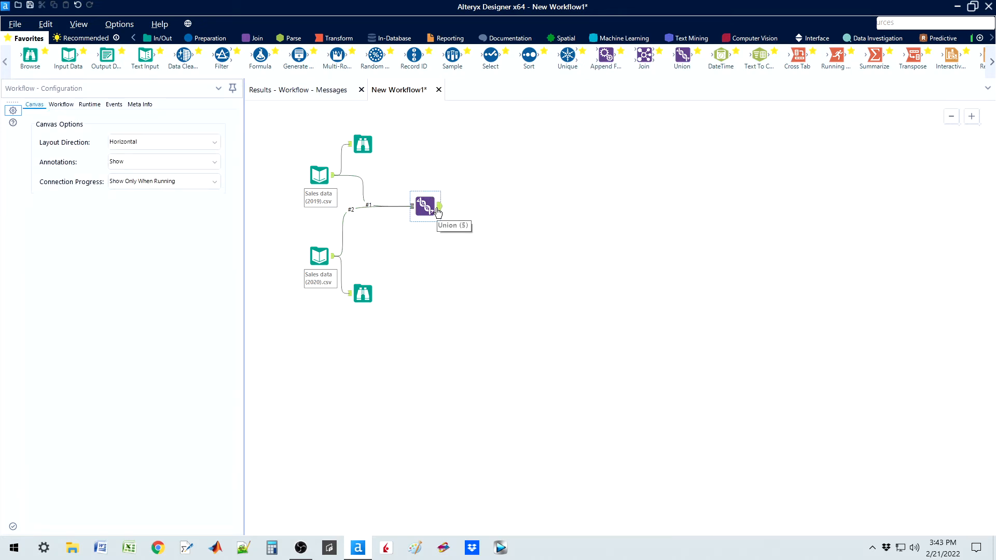
pyautogui.click(311, 90)
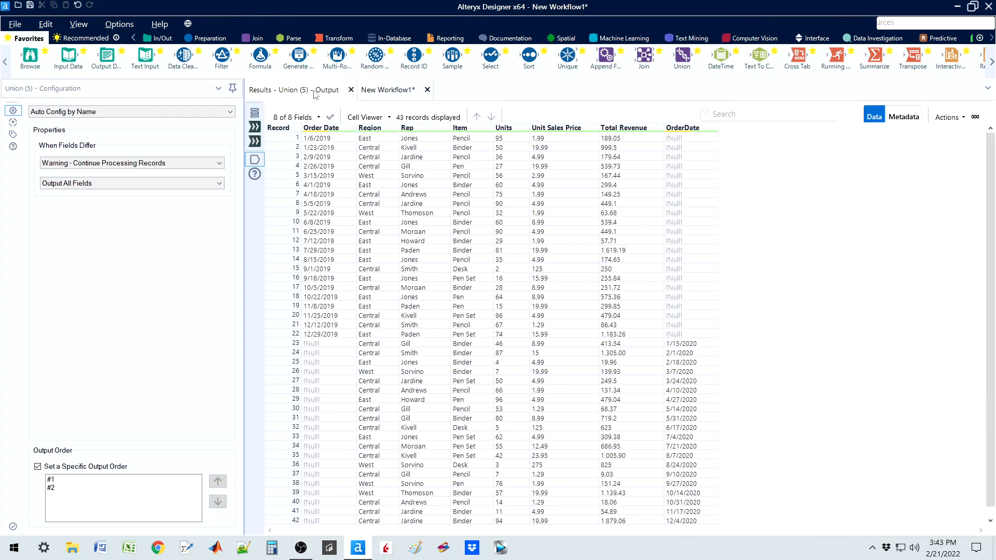
pyautogui.click(418, 93)
pyautogui.hotkey('ctrl', 'r')
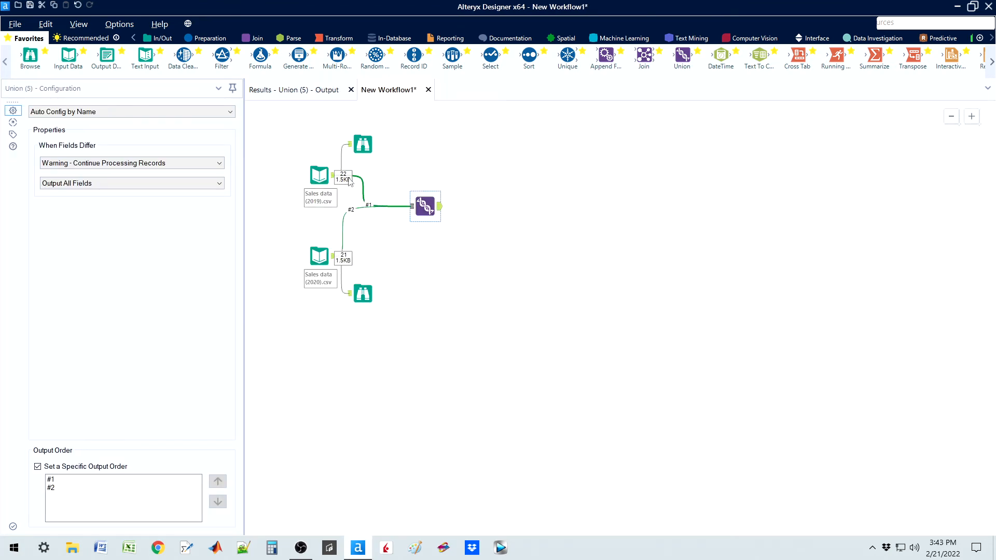
pyautogui.click(294, 90)
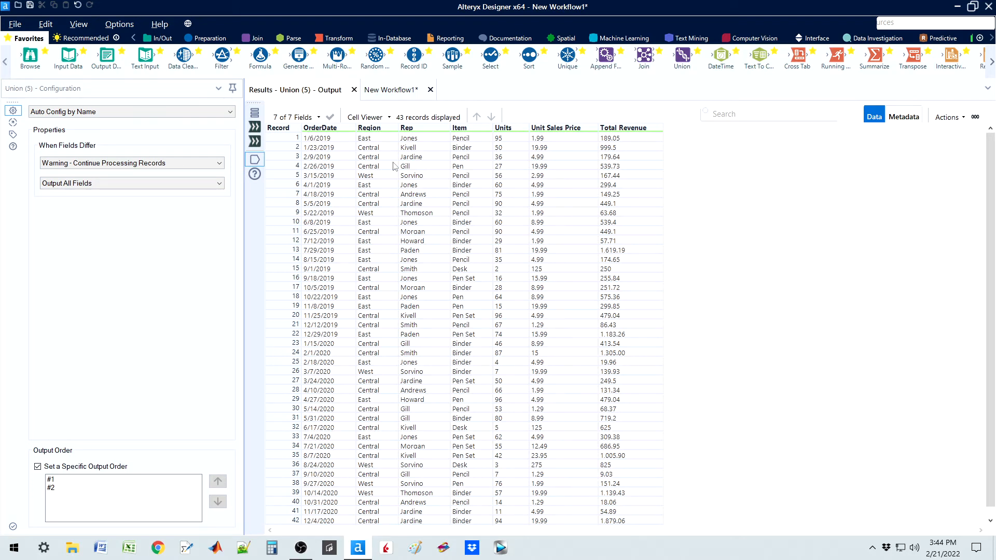
# Step: Return to the workflow to check the Union tool's configuration, and reopen its combined output records
pyautogui.click(389, 90)
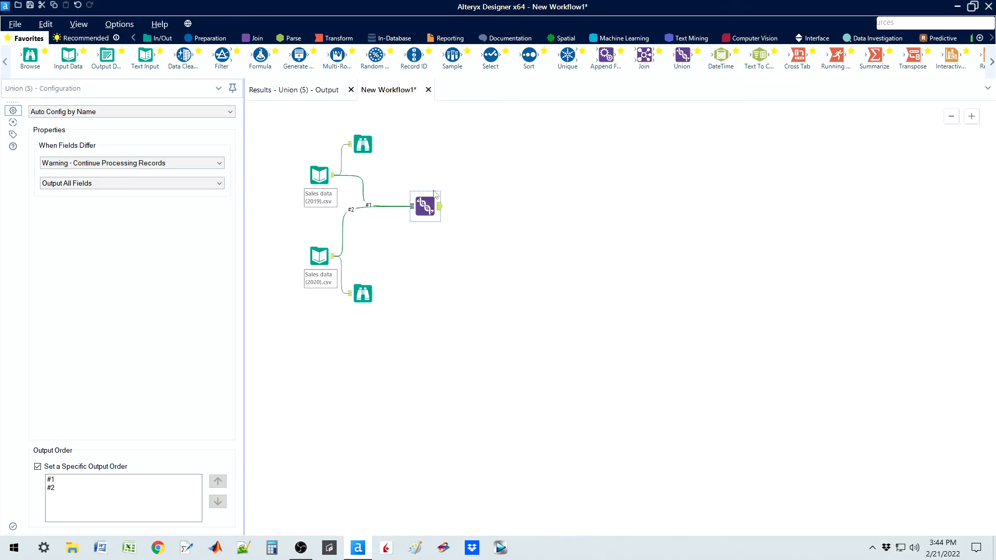
pyautogui.click(444, 213)
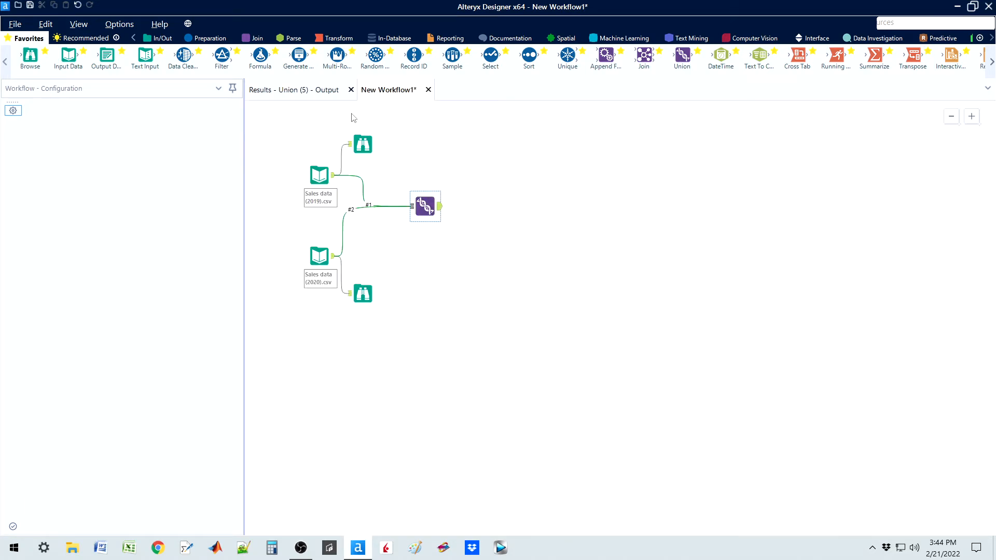
pyautogui.click(426, 206)
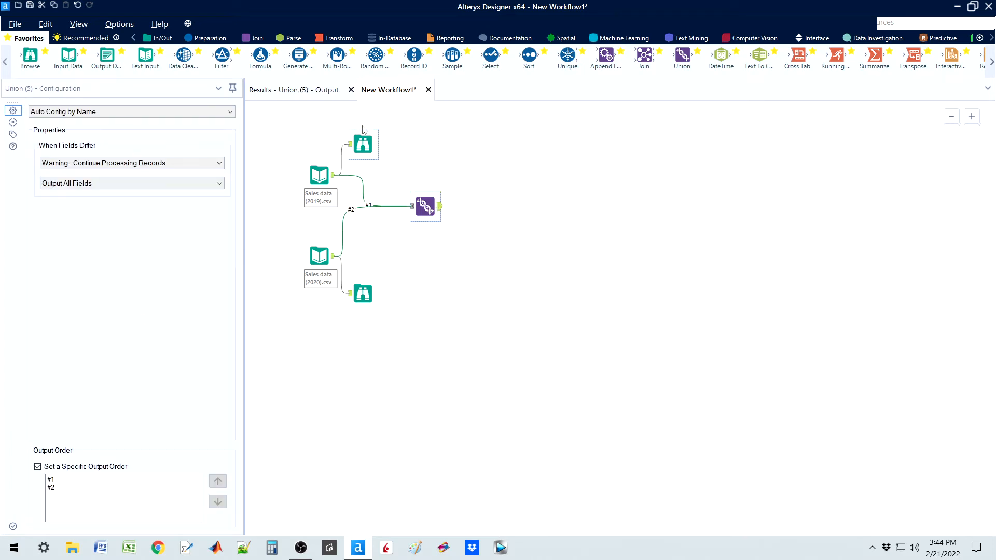
pyautogui.click(321, 97)
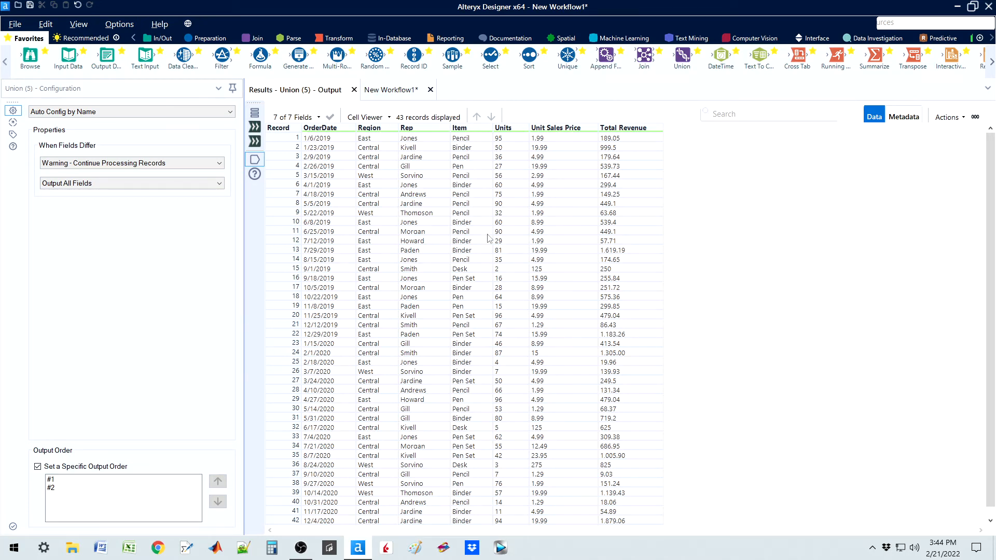
# Step: Add a Unique tool after the Union tool and set it to find unique values in the Rep column
pyautogui.click(381, 91)
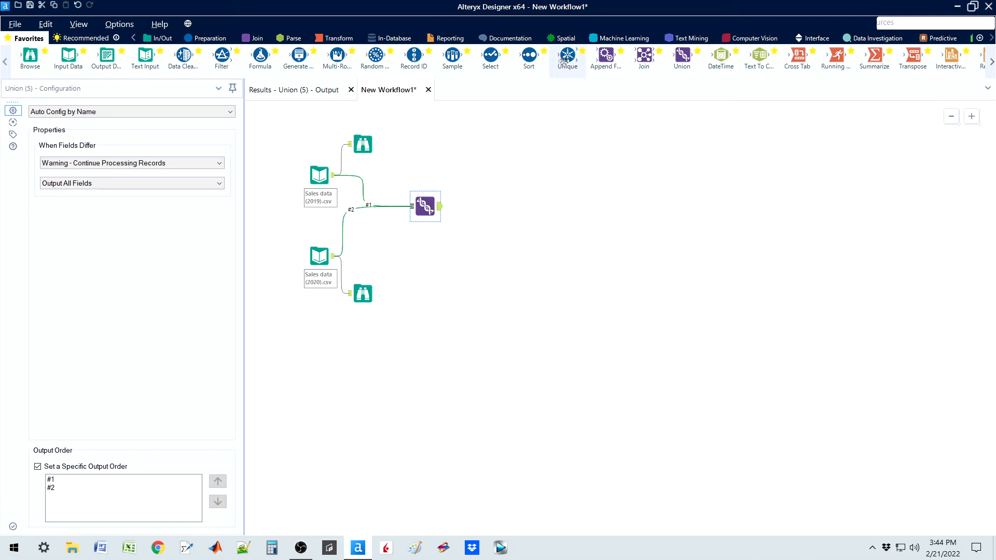
pyautogui.moveTo(568, 56); pyautogui.dragTo(481, 145)
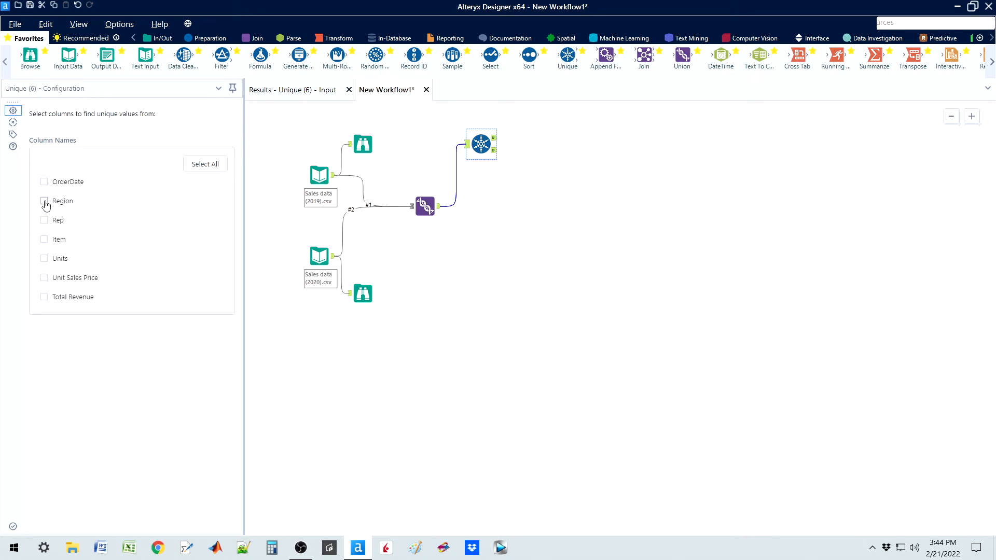
pyautogui.click(44, 202)
pyautogui.click(44, 202)
pyautogui.click(44, 220)
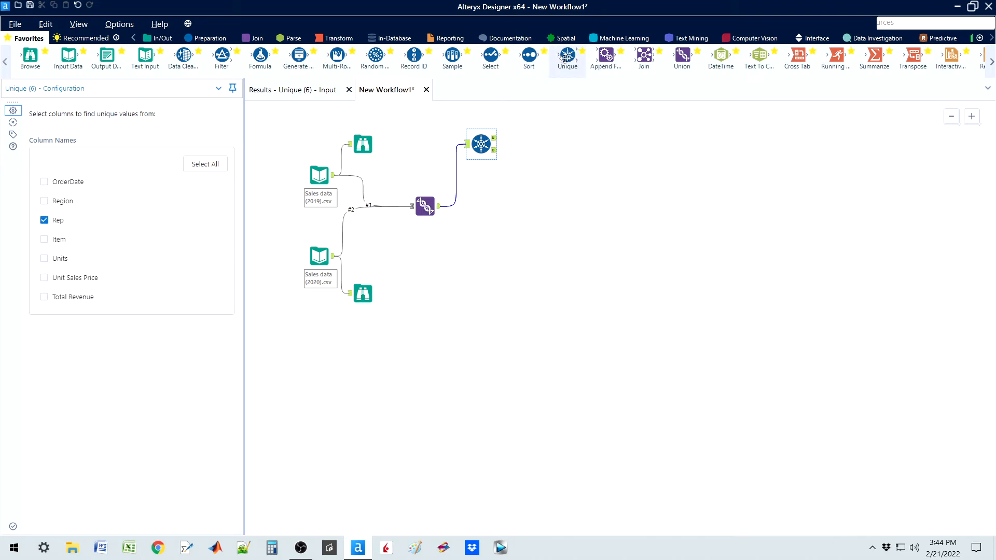
# Step: Connect a second Unique tool to the Union output, set it to the Item column, and run the workflow
pyautogui.moveTo(568, 56); pyautogui.dragTo(486, 218)
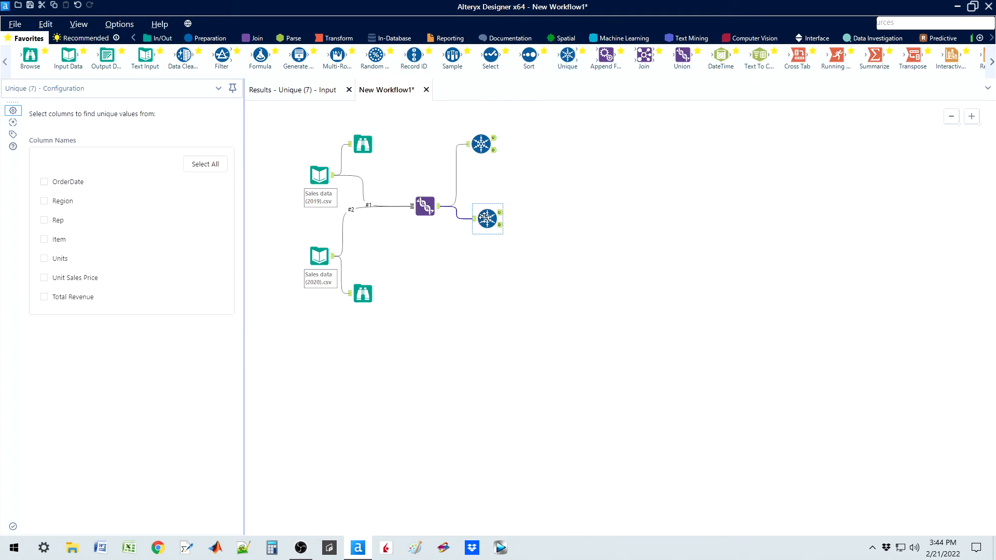
pyautogui.click(44, 240)
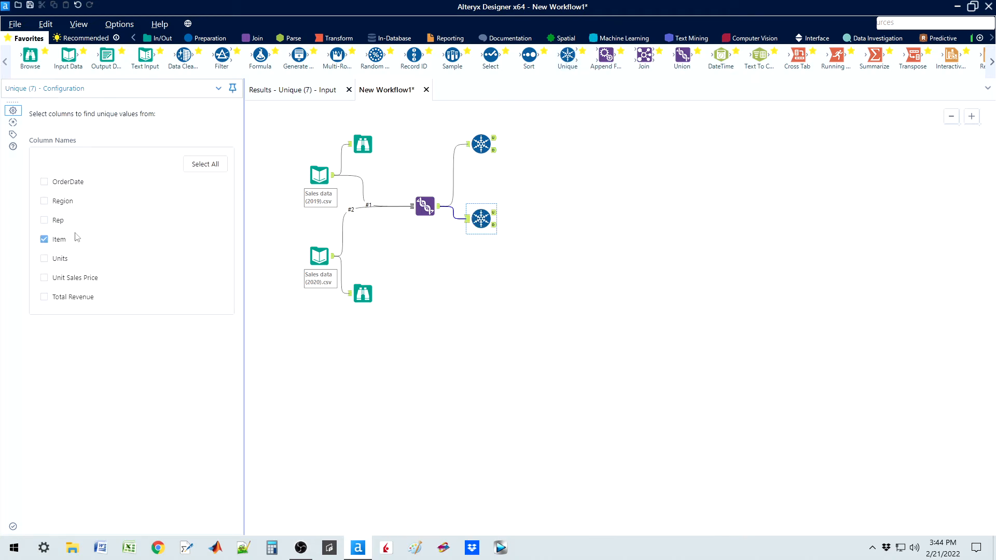
pyautogui.hotkey('ctrl', 'r')
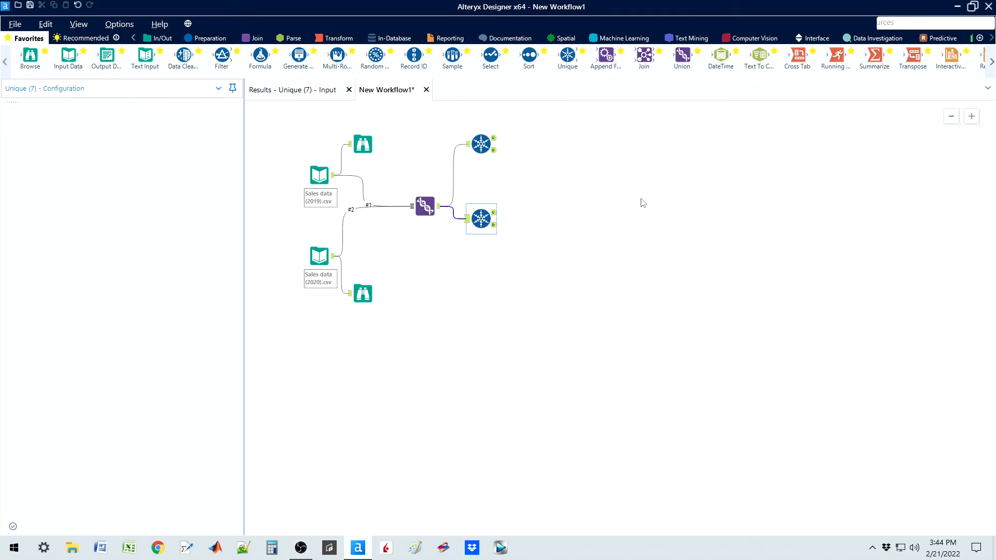
# Step: Open the unique output of the Rep-based Unique tool and examine the values in its Rep column
pyautogui.click(494, 143)
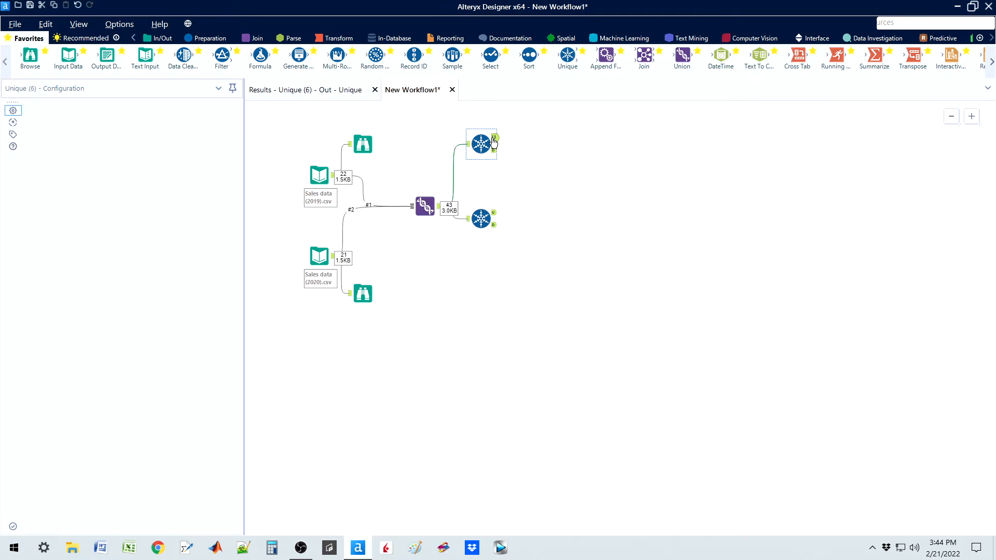
pyautogui.click(315, 95)
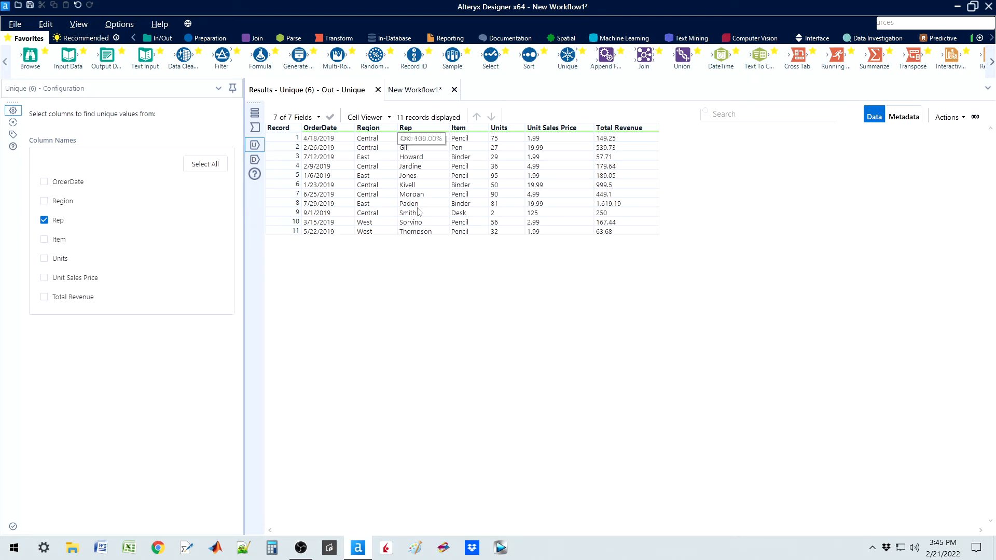
pyautogui.moveTo(406, 144); pyautogui.dragTo(412, 236)
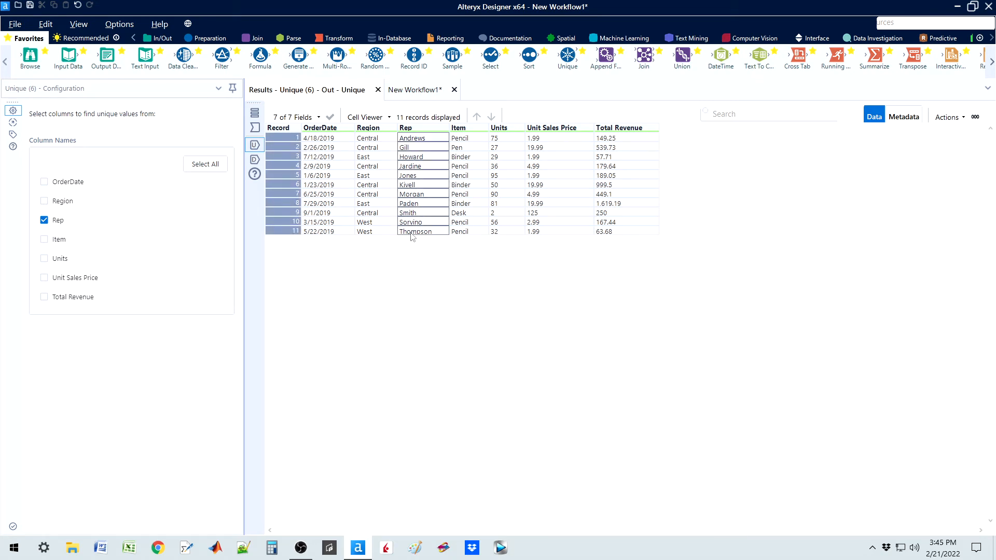
# Step: Open the unique output of the Item-based Unique tool to examine its distinct items
pyautogui.click(416, 92)
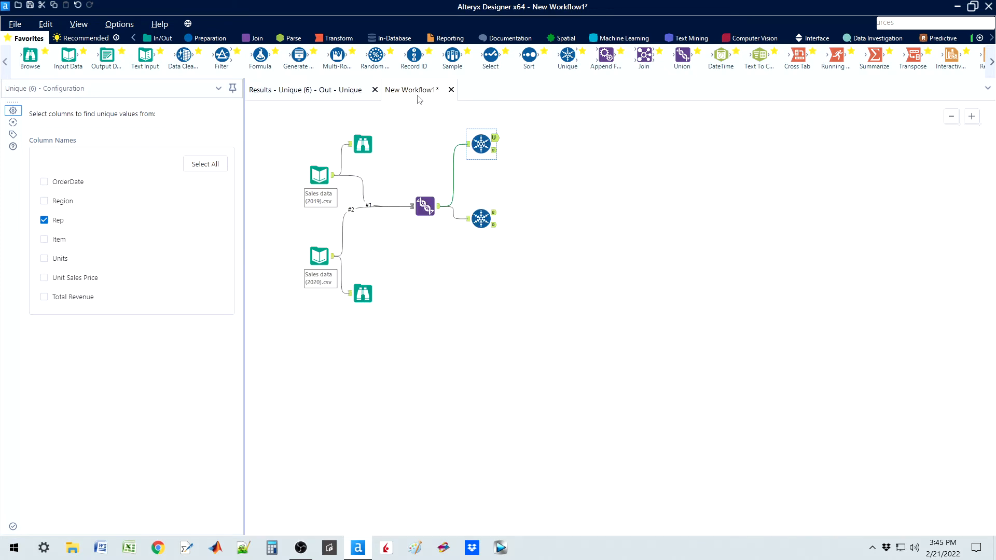
pyautogui.click(496, 218)
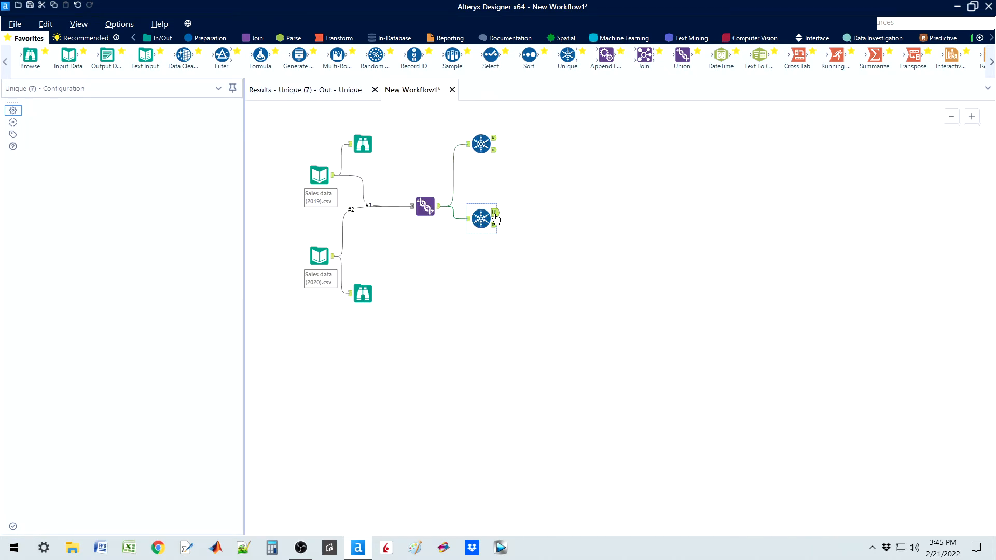
pyautogui.click(326, 92)
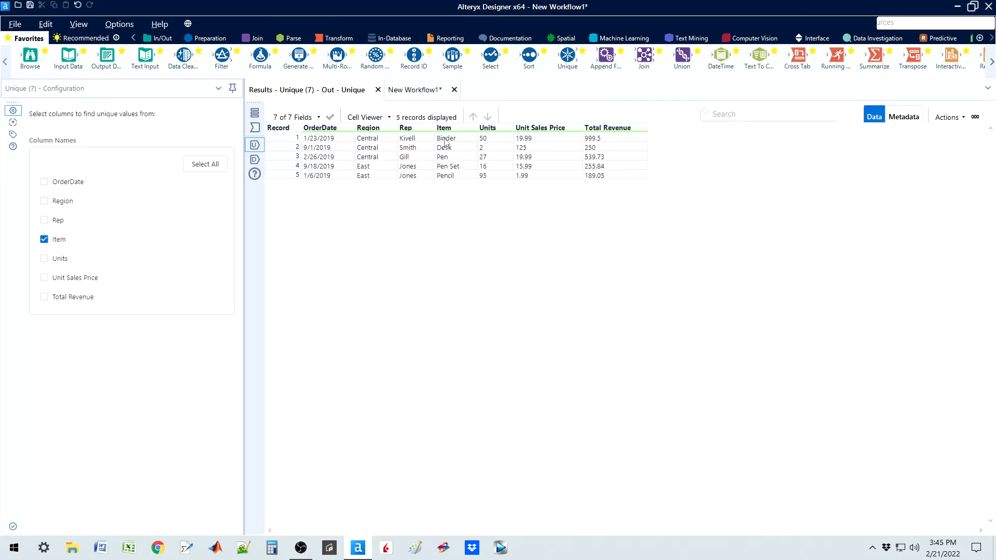
# Step: Add a Select tool to the unique output of each of the two Unique tools
pyautogui.click(415, 91)
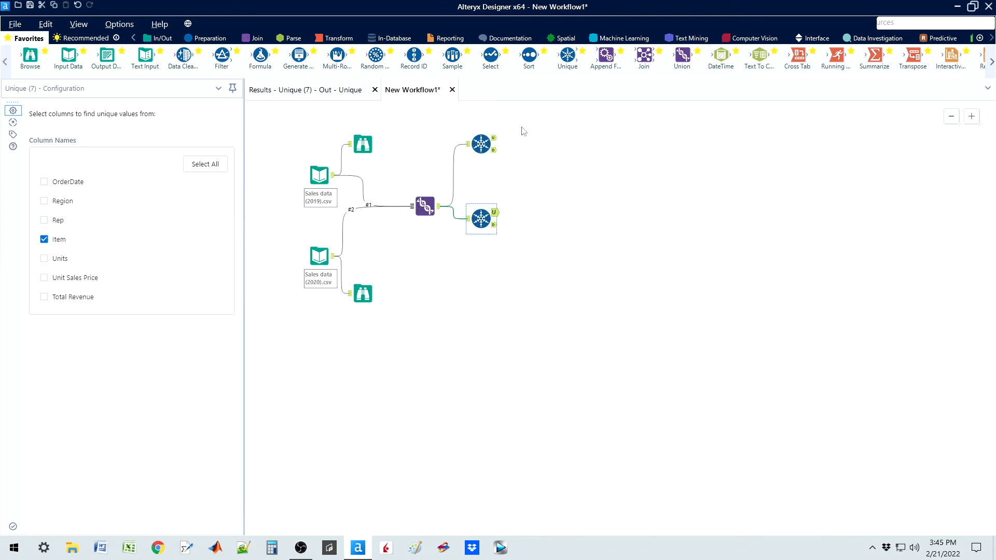
pyautogui.moveTo(491, 55); pyautogui.dragTo(563, 138)
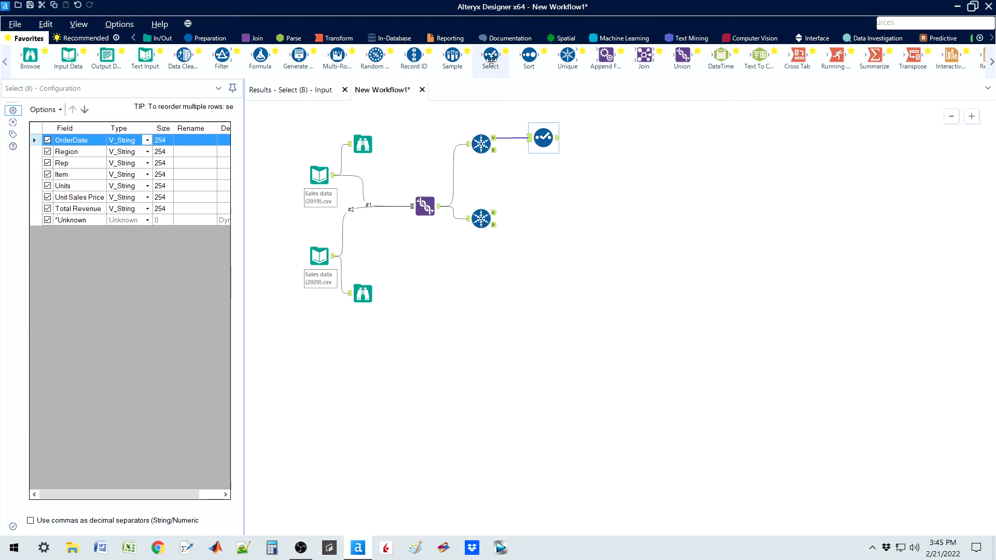
pyautogui.moveTo(491, 59); pyautogui.dragTo(545, 213)
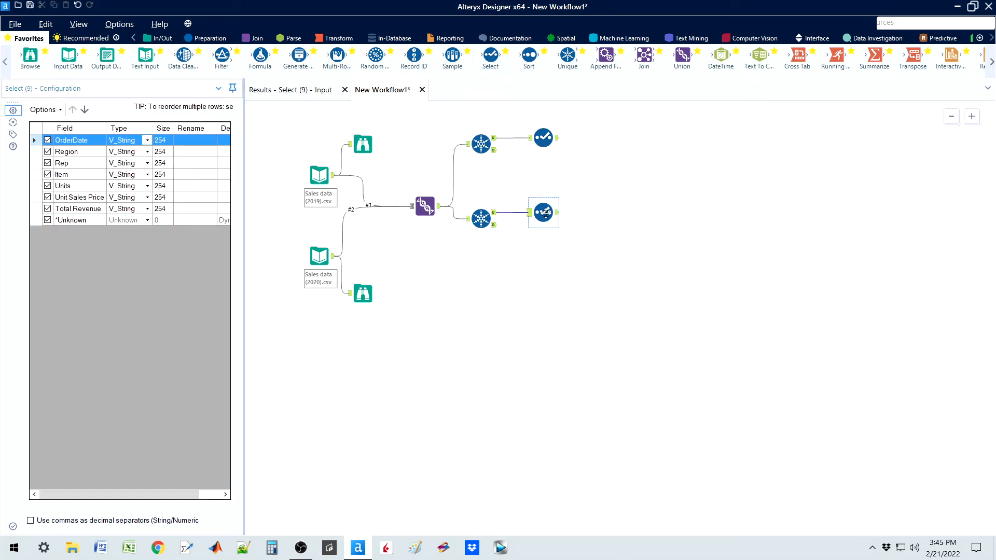
# Step: In the Select tool on the Rep branch, exclude OrderDate, Region, Item, Units, Unit Sales Price and Total Revenue, keeping Rep
pyautogui.click(543, 139)
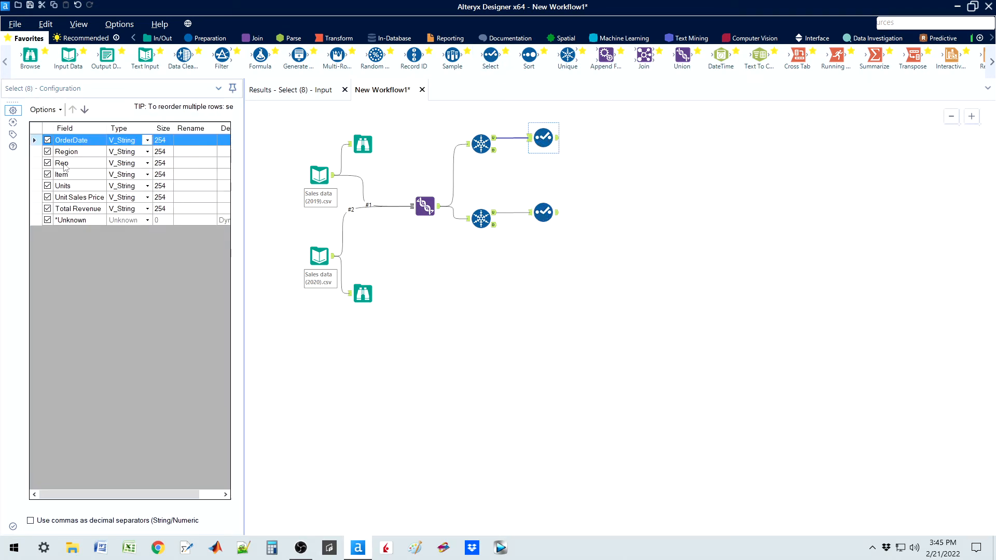
pyautogui.click(47, 140)
pyautogui.click(47, 152)
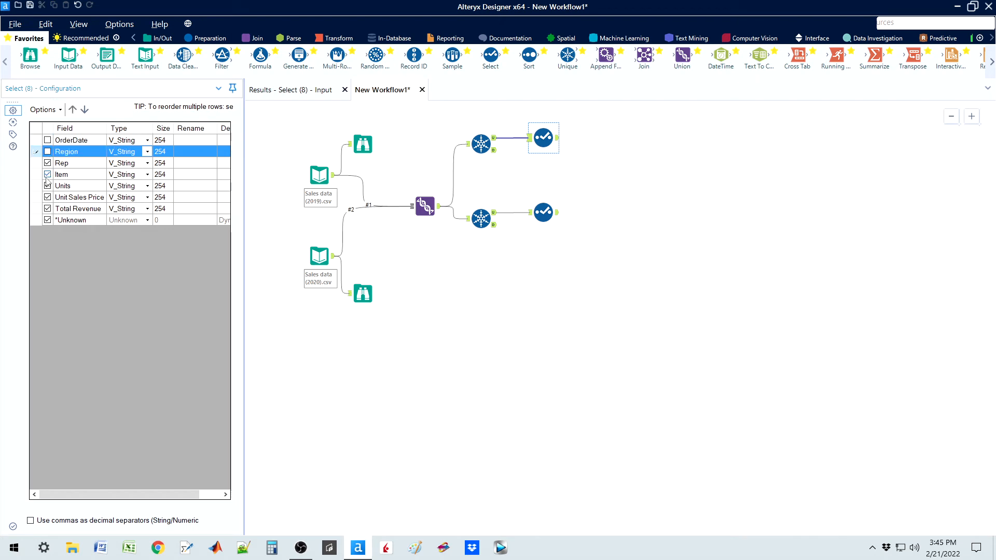
pyautogui.click(48, 175)
pyautogui.click(48, 186)
pyautogui.click(47, 197)
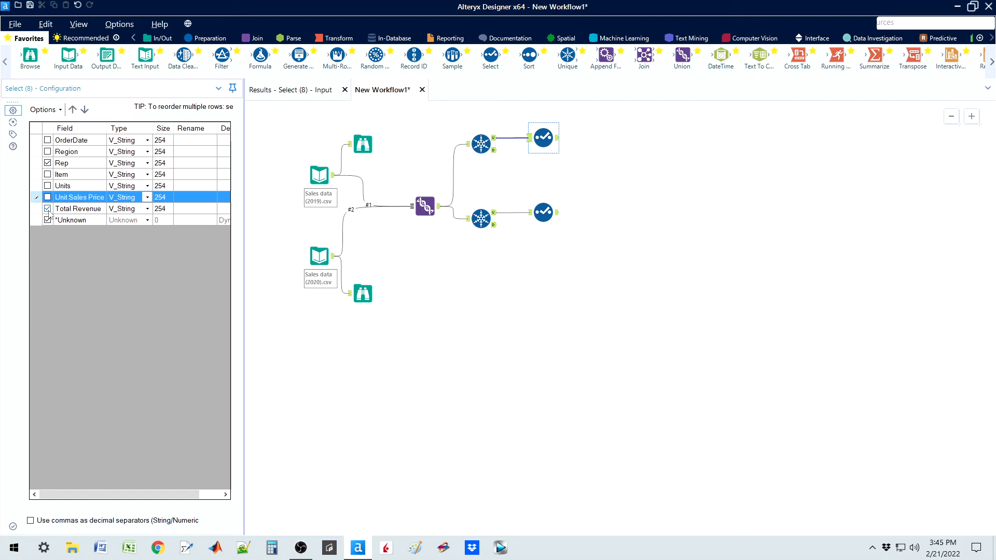
pyautogui.click(47, 208)
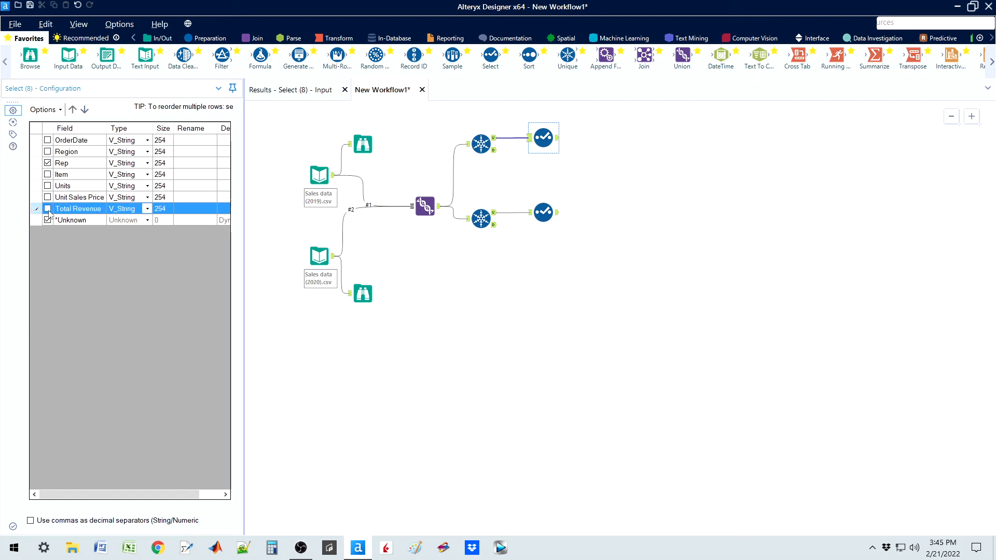
# Step: In the Select tool on the Item branch, exclude OrderDate, Region, Rep, Units, Unit Sales Price and Total Revenue, keeping Item
pyautogui.click(544, 212)
pyautogui.click(47, 141)
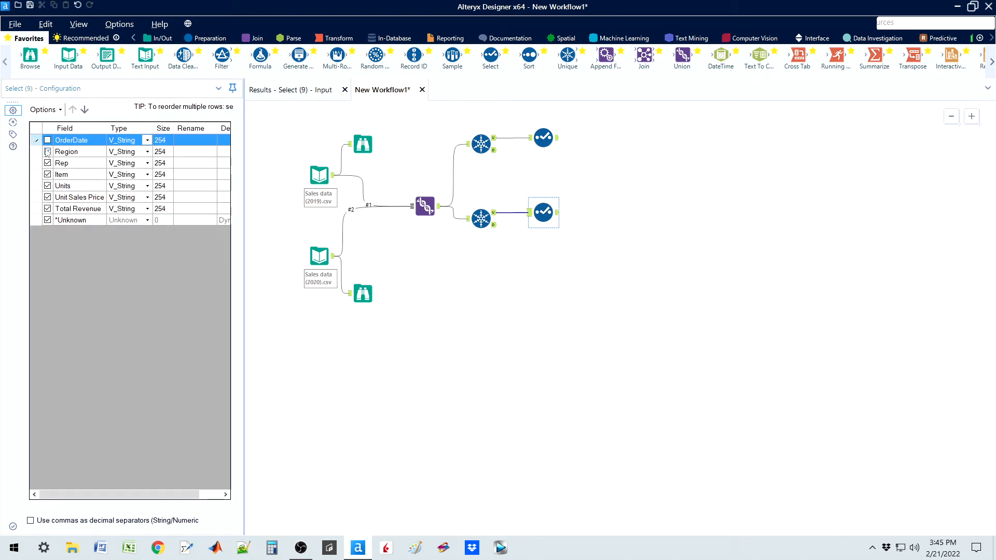
pyautogui.click(47, 152)
pyautogui.click(47, 163)
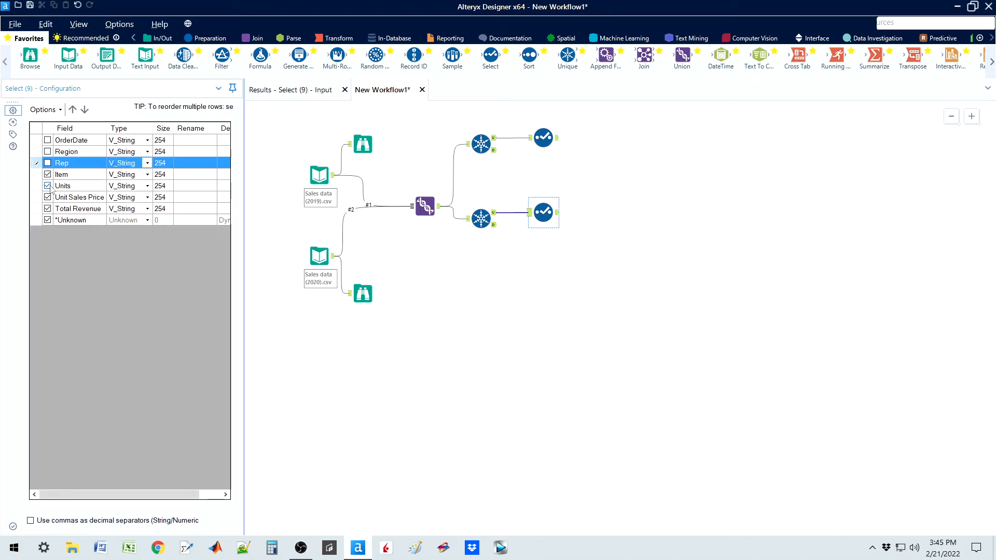
pyautogui.click(48, 186)
pyautogui.click(47, 197)
pyautogui.click(47, 209)
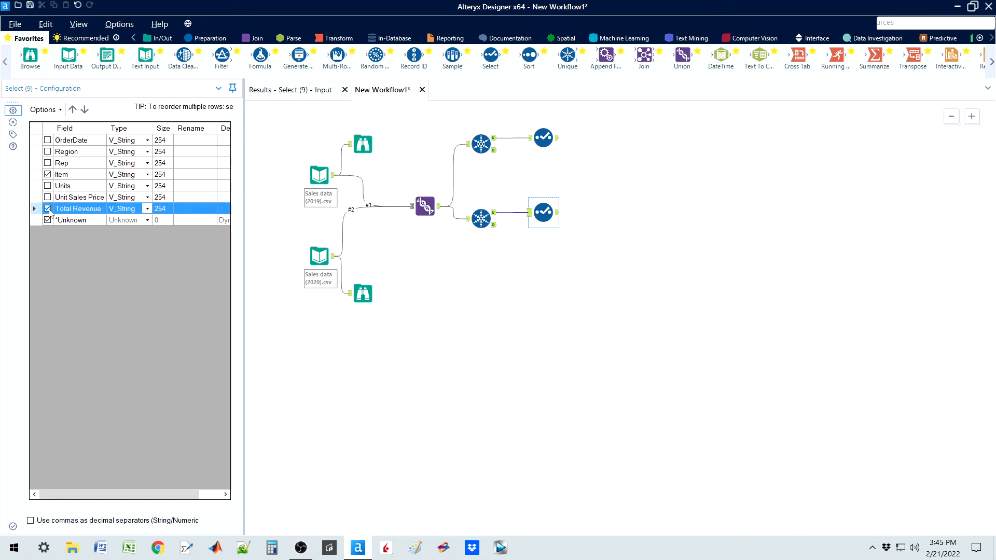
pyautogui.click(47, 209)
# Step: Run the workflow and open the output records of the Select tool on the Rep branch
pyautogui.click(692, 207)
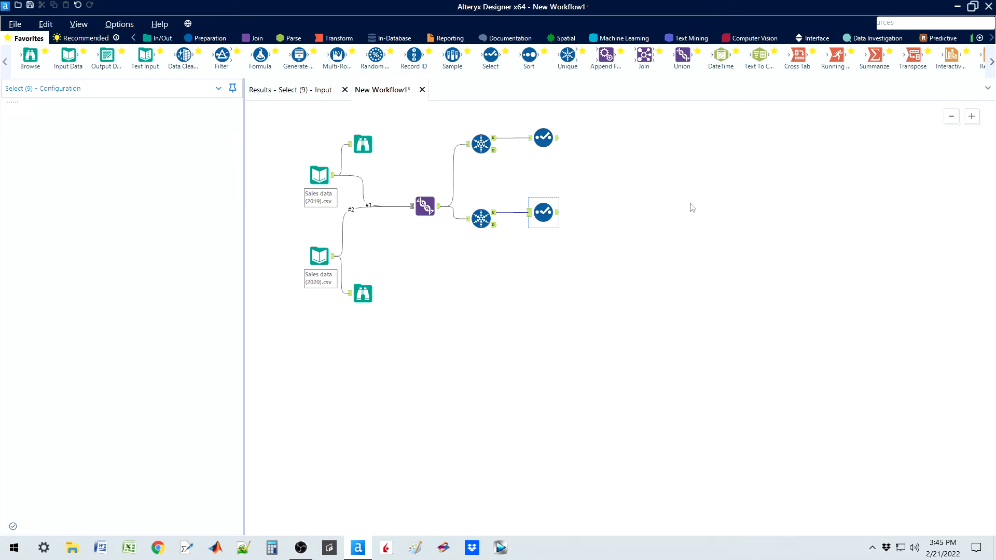
pyautogui.hotkey('ctrl', 'r')
pyautogui.click(557, 140)
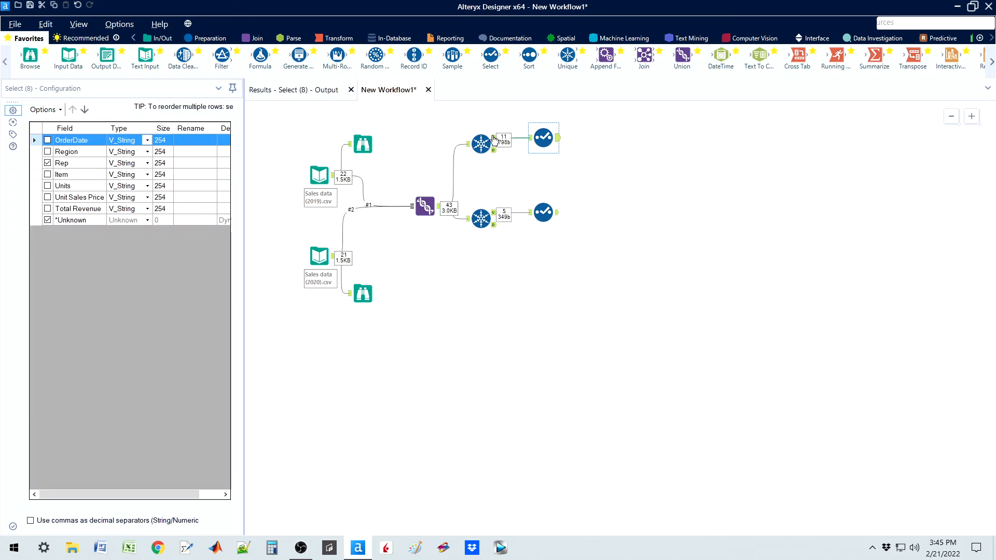
pyautogui.click(317, 91)
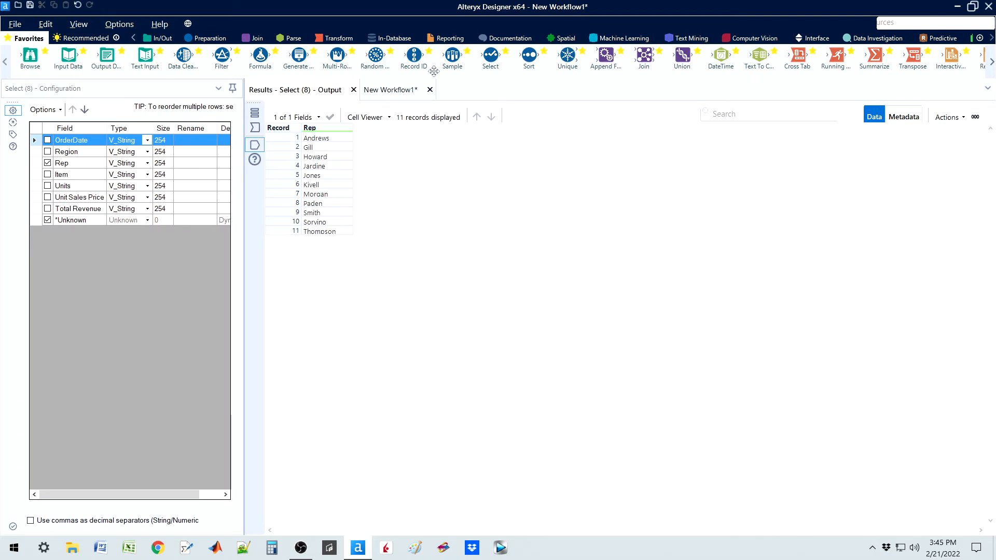
# Step: Return to the workflow and view the Item branch's Select tool output
pyautogui.click(408, 92)
pyautogui.click(557, 218)
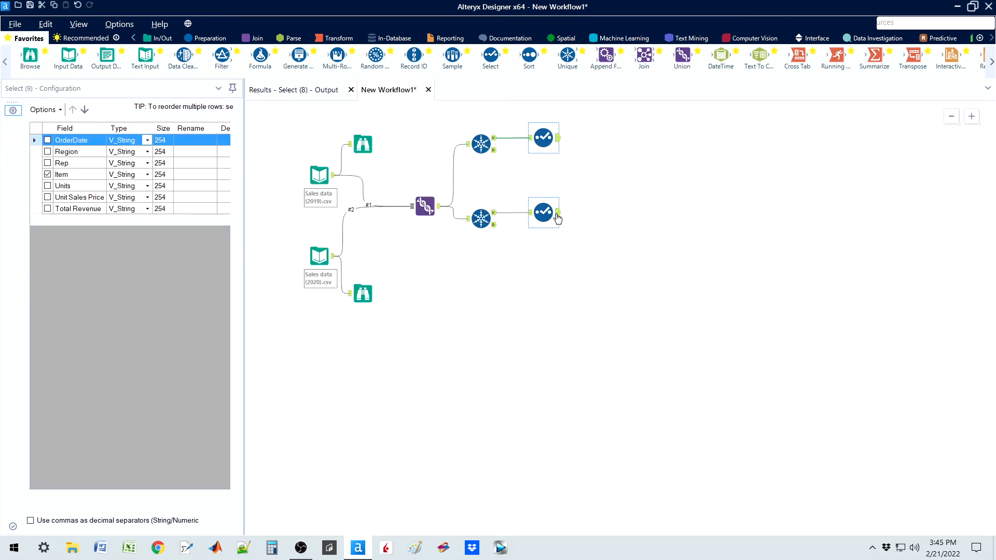
pyautogui.click(324, 94)
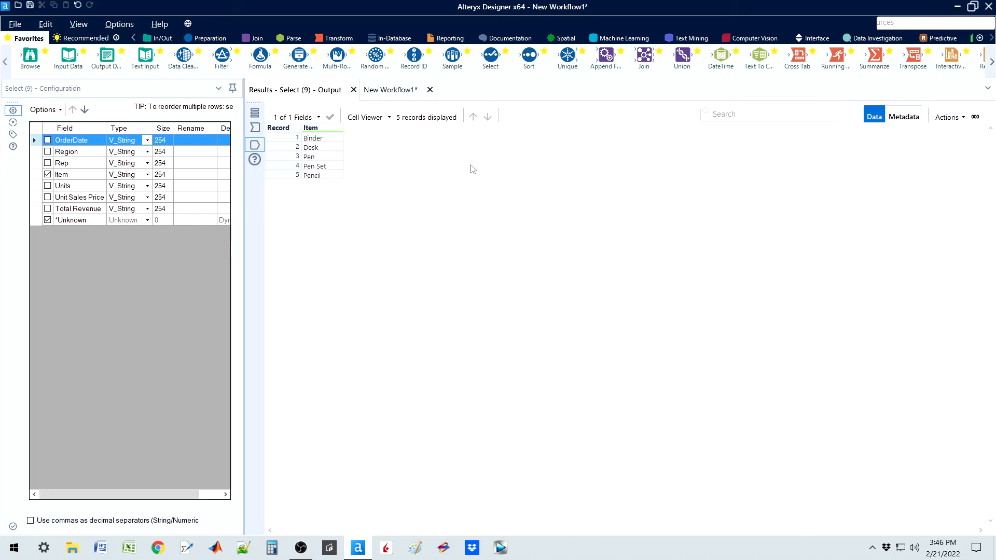
# Step: Reopen the Rep branch's Select tool output and highlight all the listed sales reps for review
pyautogui.click(389, 90)
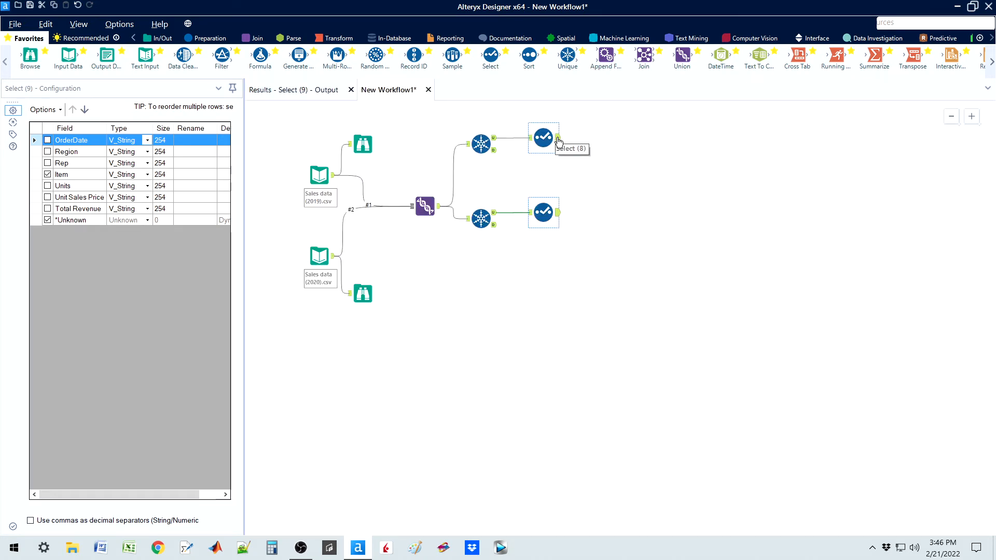
pyautogui.click(559, 141)
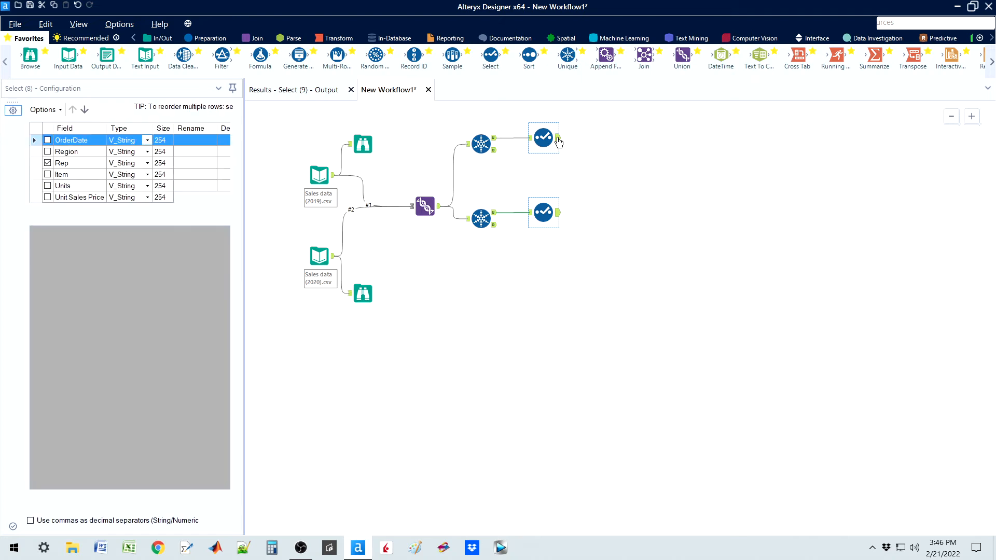
pyautogui.click(305, 90)
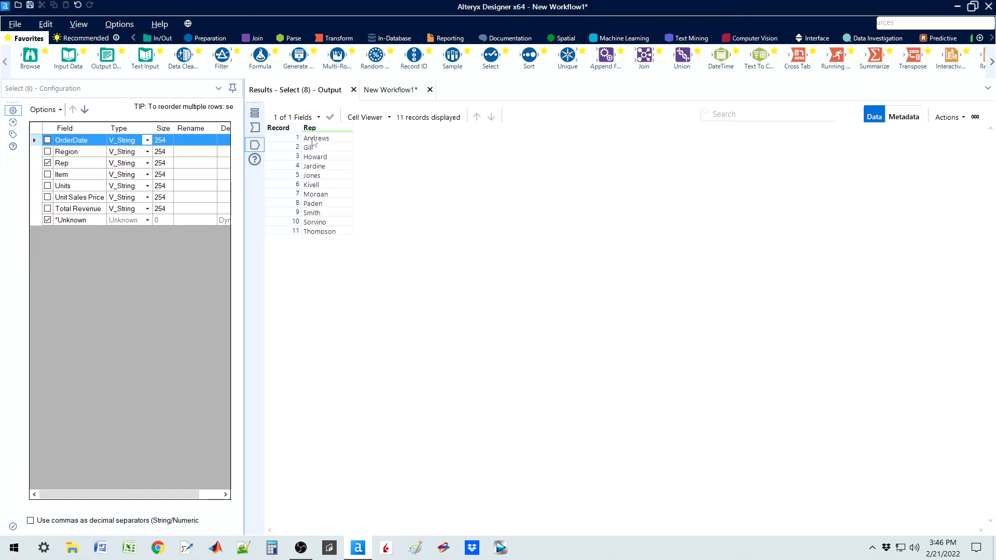
pyautogui.moveTo(314, 139); pyautogui.dragTo(322, 233)
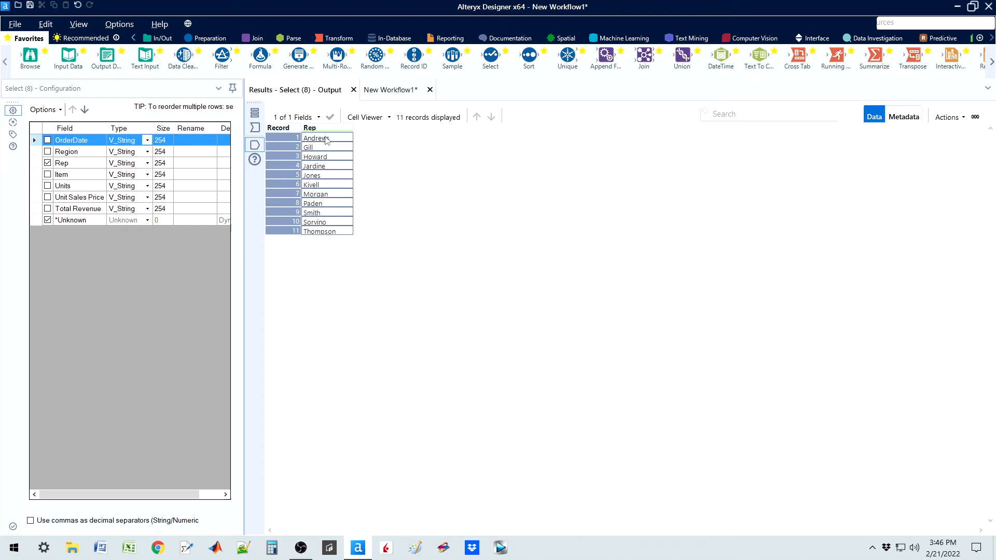
# Step: Add an Append Fields tool, connecting the Rep branch's Select output as its Target and the Item branch's Select output as its Source
pyautogui.click(390, 91)
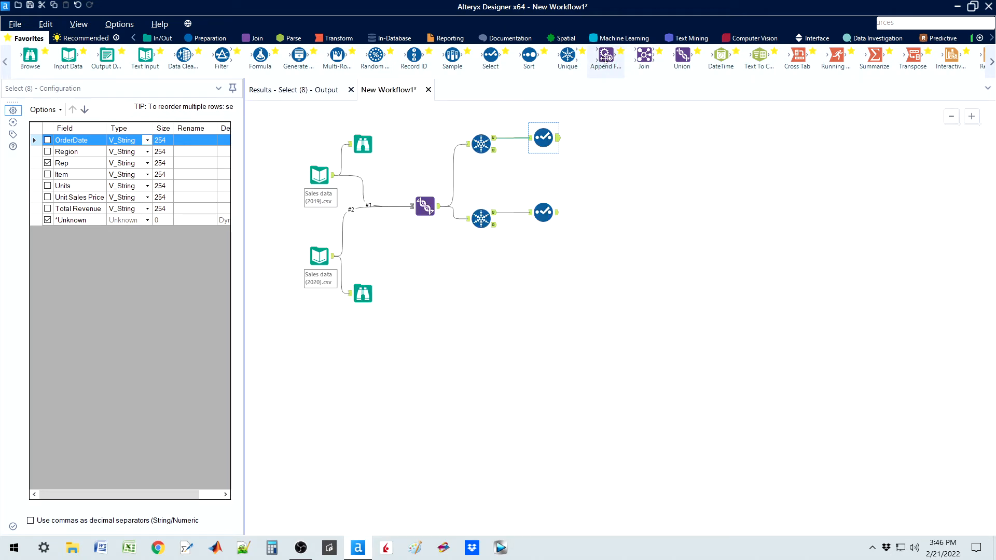
pyautogui.moveTo(606, 55); pyautogui.dragTo(658, 177)
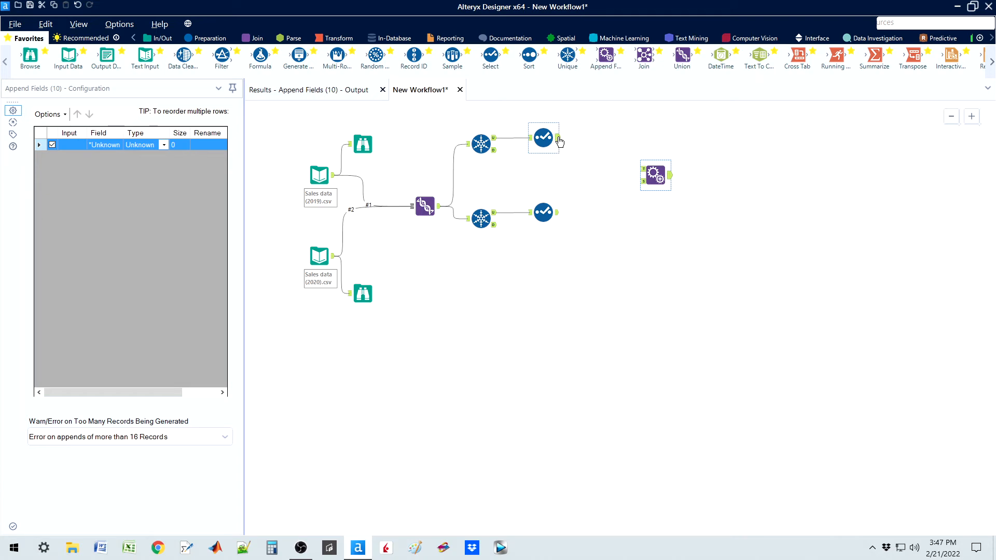
pyautogui.moveTo(558, 139); pyautogui.dragTo(646, 171)
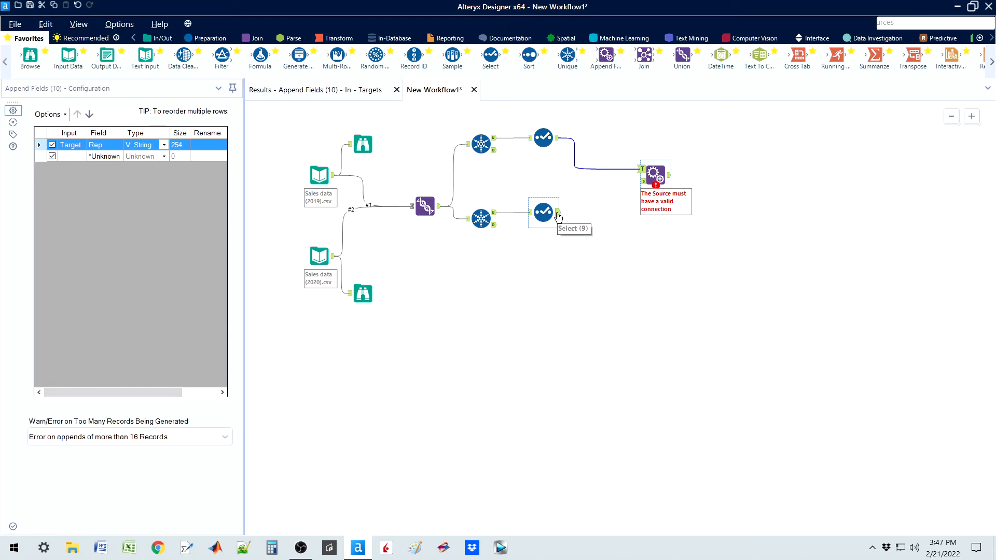
pyautogui.moveTo(558, 216); pyautogui.dragTo(643, 180)
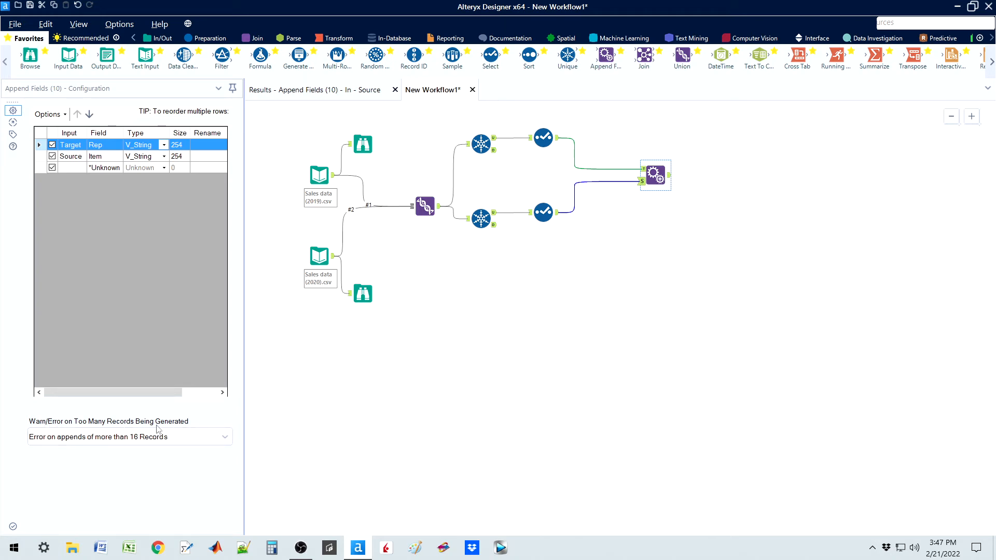
# Step: Set the Append Fields tool's handling of too many generated records to Allow All Appends
pyautogui.click(53, 442)
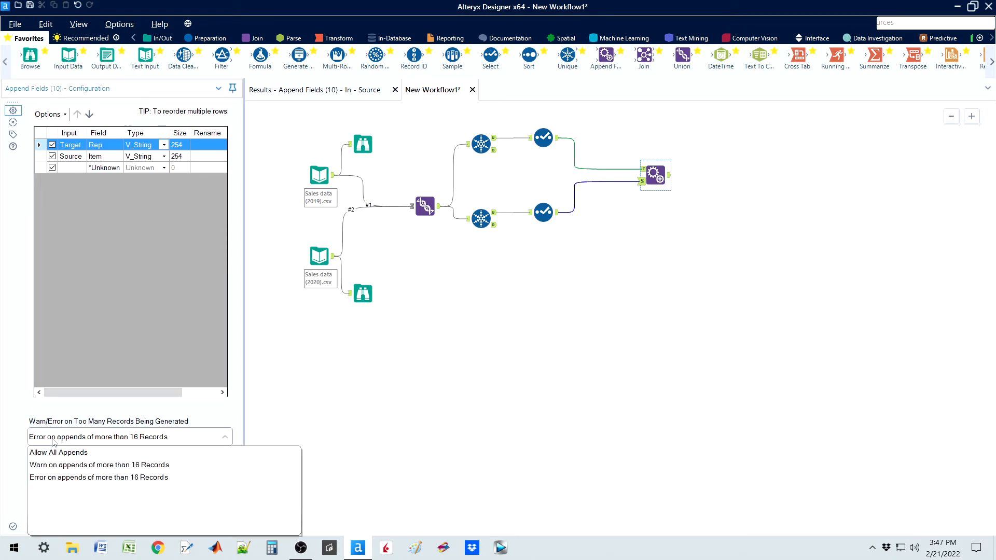
pyautogui.click(54, 443)
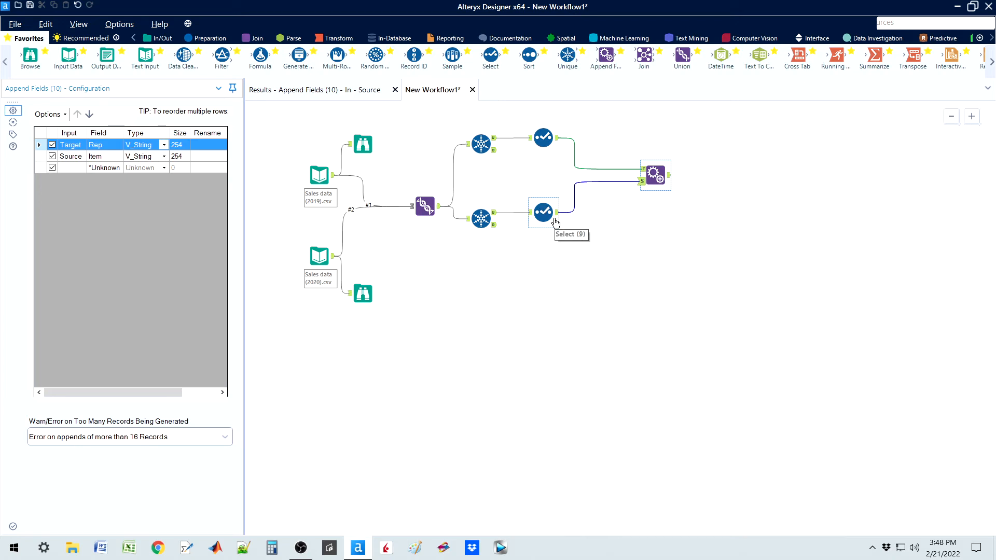
pyautogui.click(196, 442)
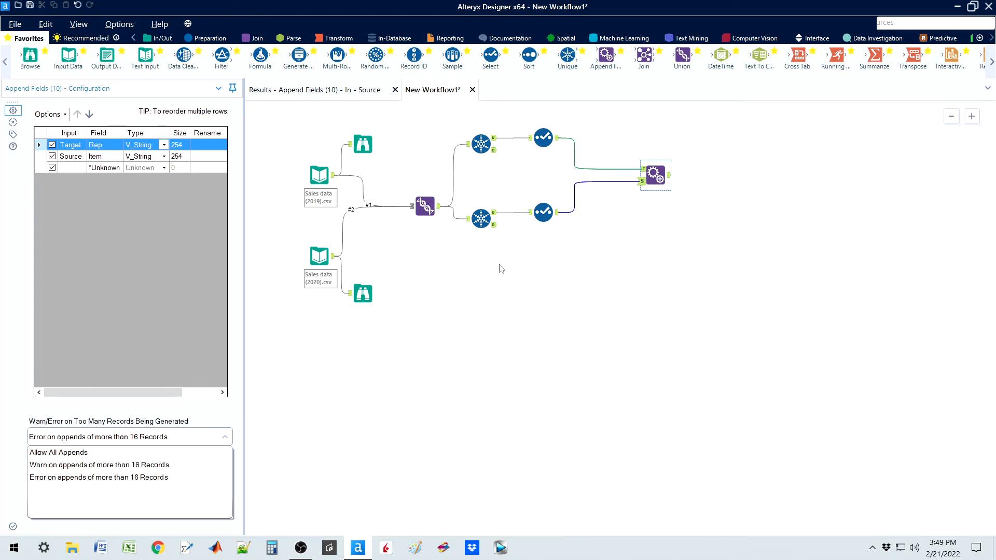
pyautogui.click(88, 455)
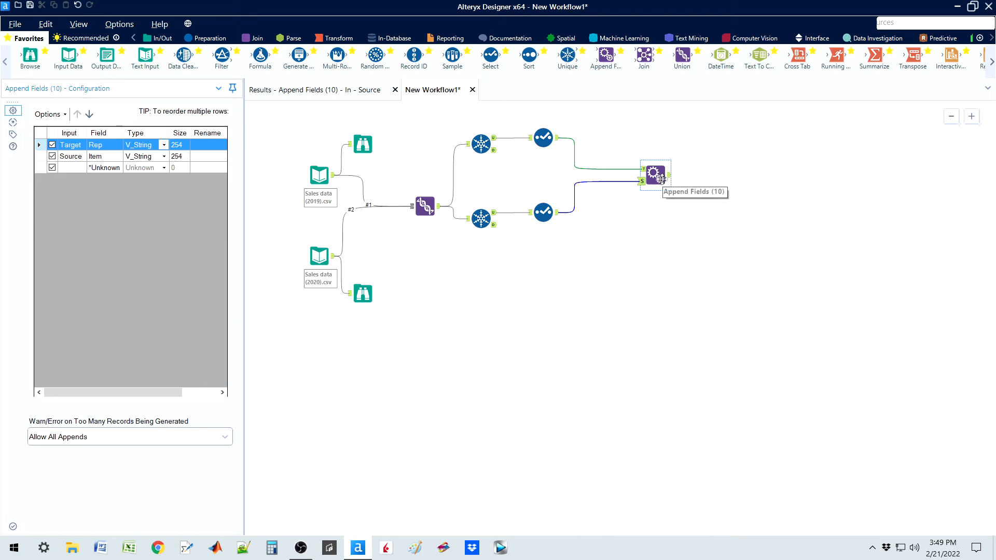
# Step: Run the workflow and examine the rep and item combinations in the Append Fields tool's output
pyautogui.hotkey('ctrl', 'r')
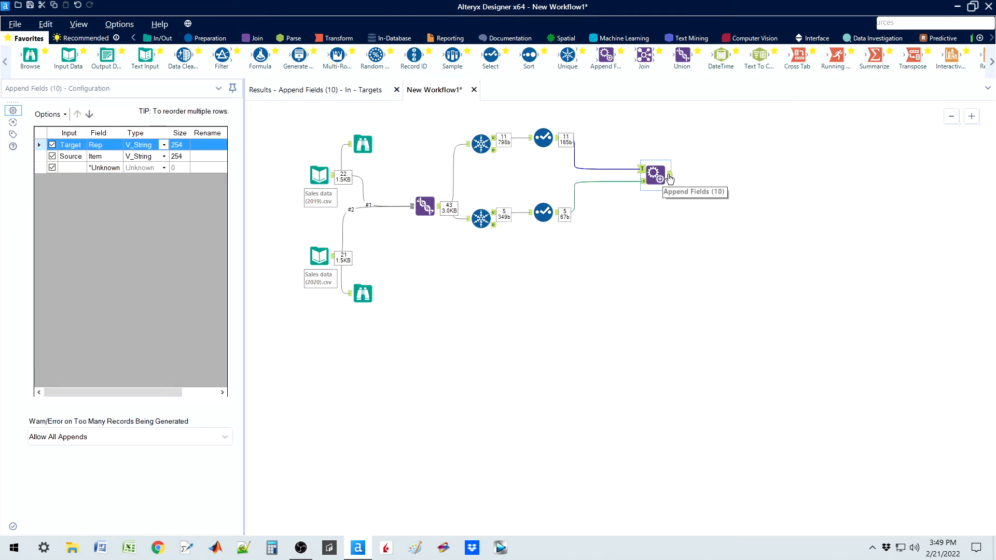
pyautogui.click(669, 176)
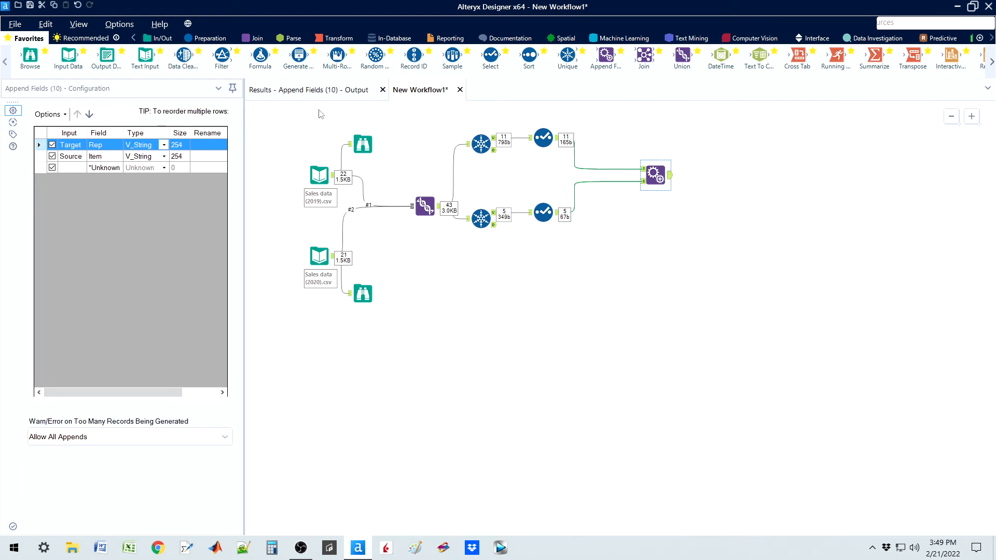
pyautogui.click(311, 91)
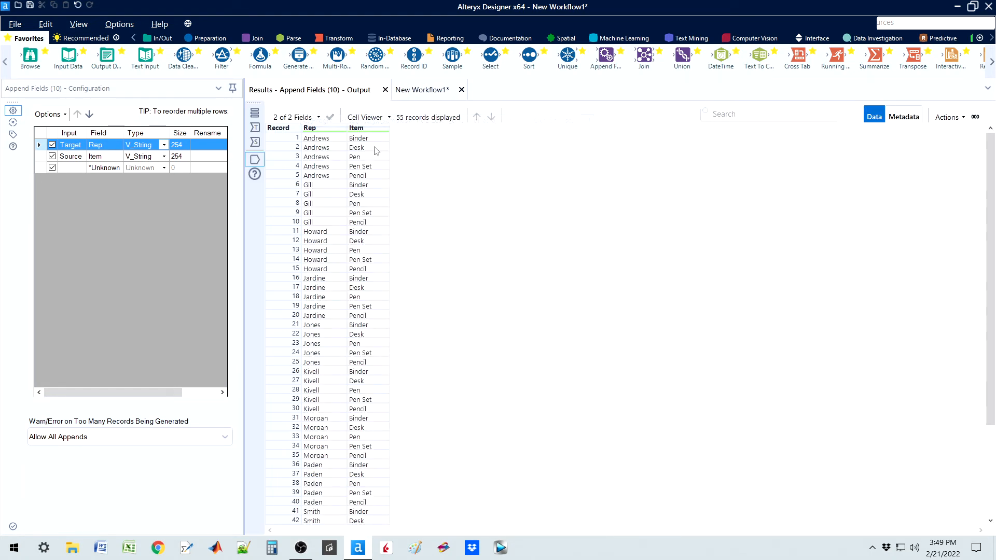
pyautogui.click(322, 140)
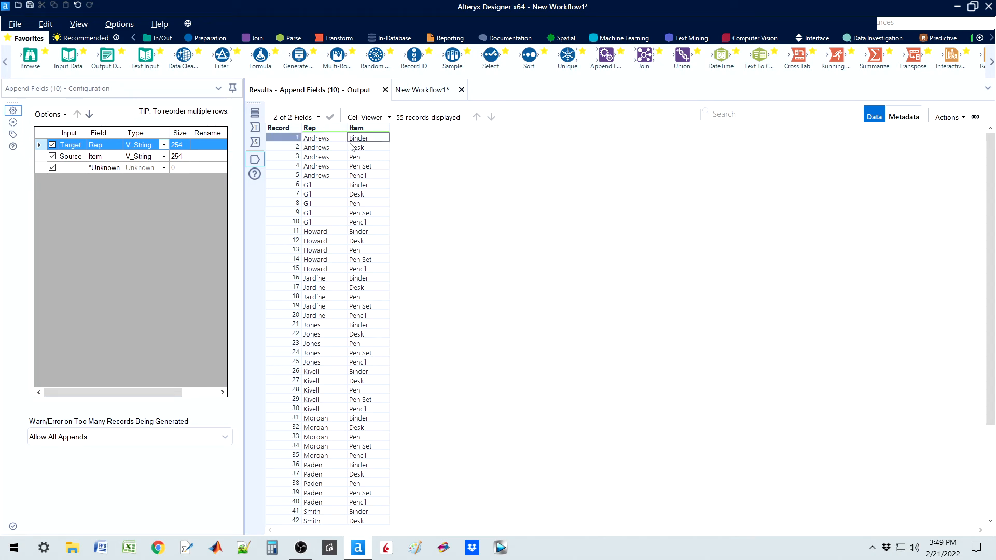
pyautogui.click(338, 150)
pyautogui.click(349, 139)
pyautogui.moveTo(993, 307); pyautogui.dragTo(994, 223)
# Step: Open the Union tool's output records and inspect the Rep and Item values of the first record
pyautogui.click(440, 90)
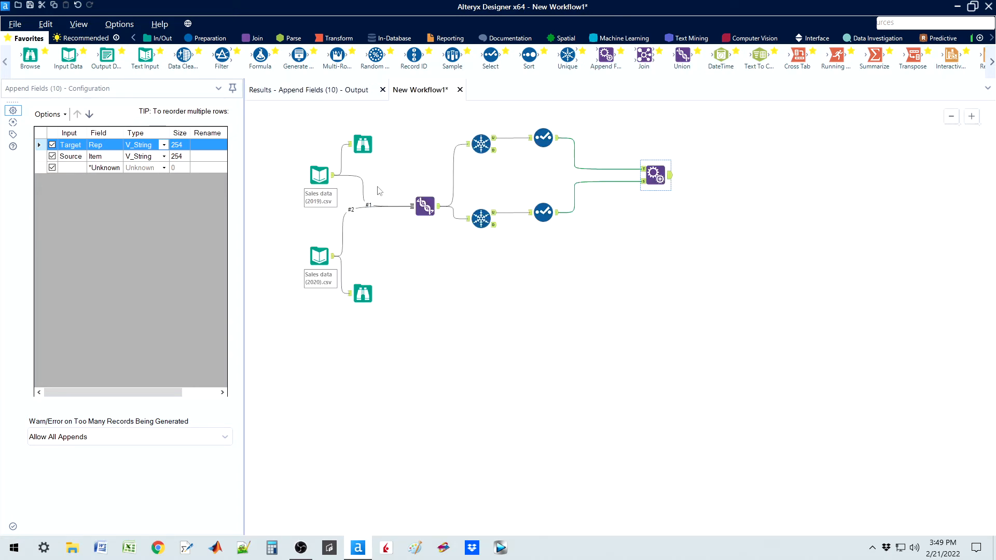
pyautogui.click(439, 210)
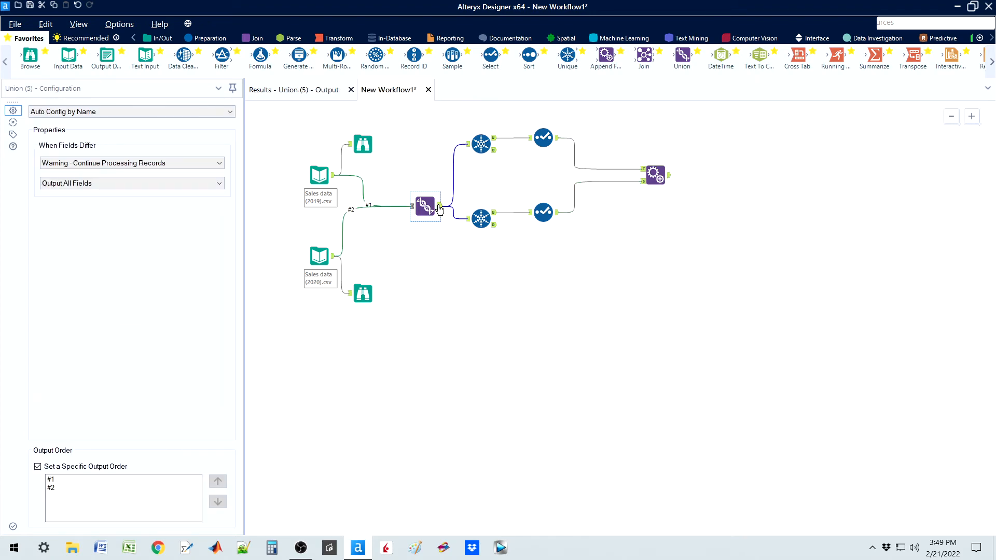
pyautogui.click(307, 90)
pyautogui.click(425, 138)
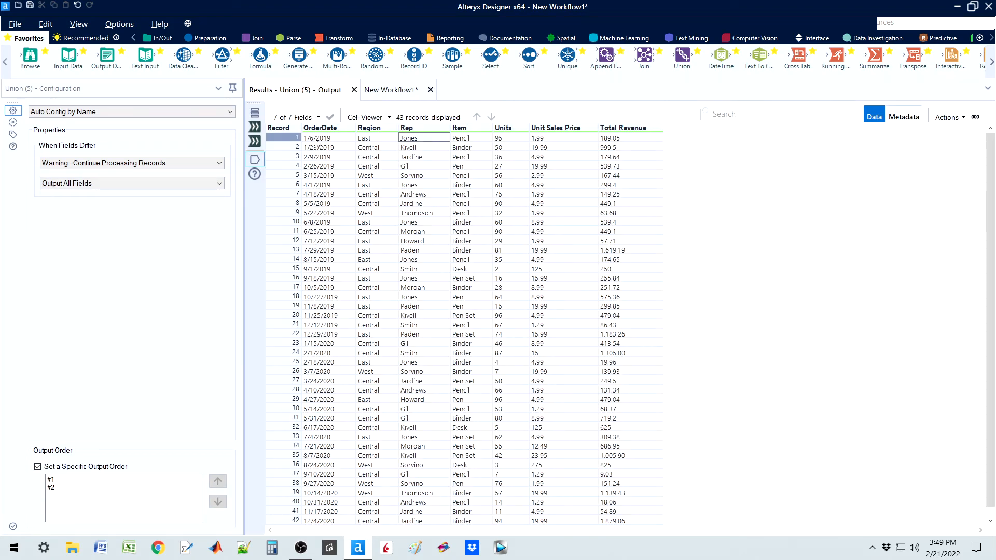
pyautogui.click(466, 141)
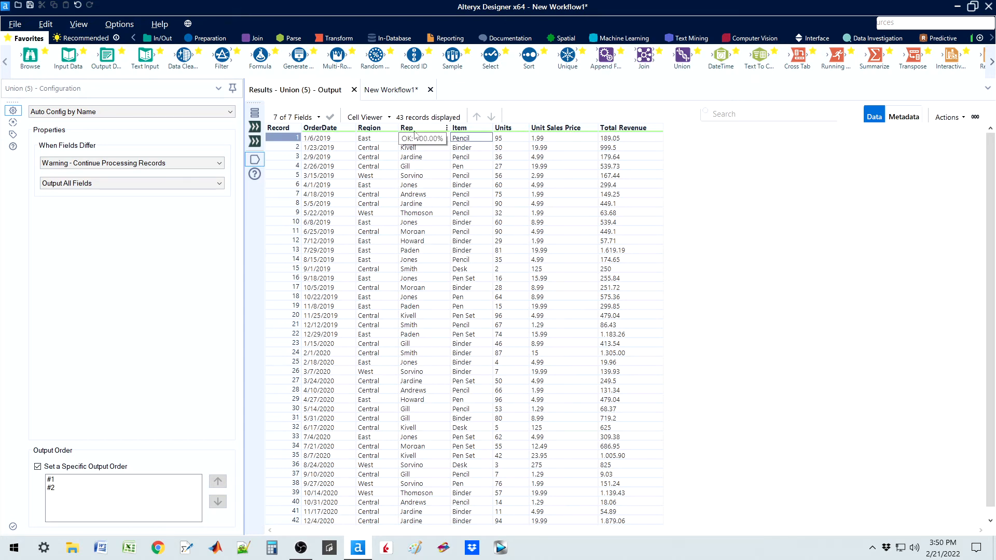
# Step: Add a Unique tool below the Item branch, connect it to the Union output, and select Rep and Item as its unique columns
pyautogui.click(400, 92)
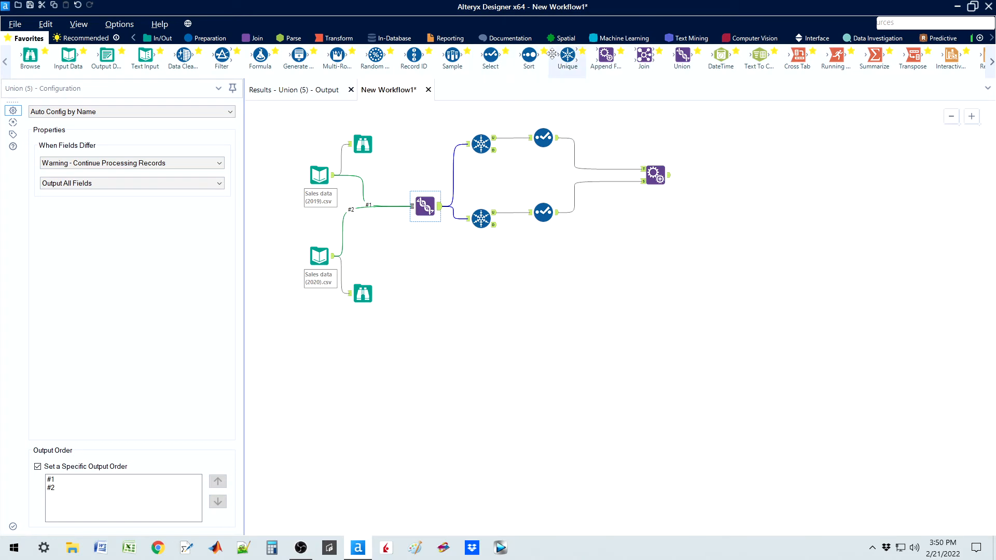
pyautogui.moveTo(568, 54); pyautogui.dragTo(493, 287)
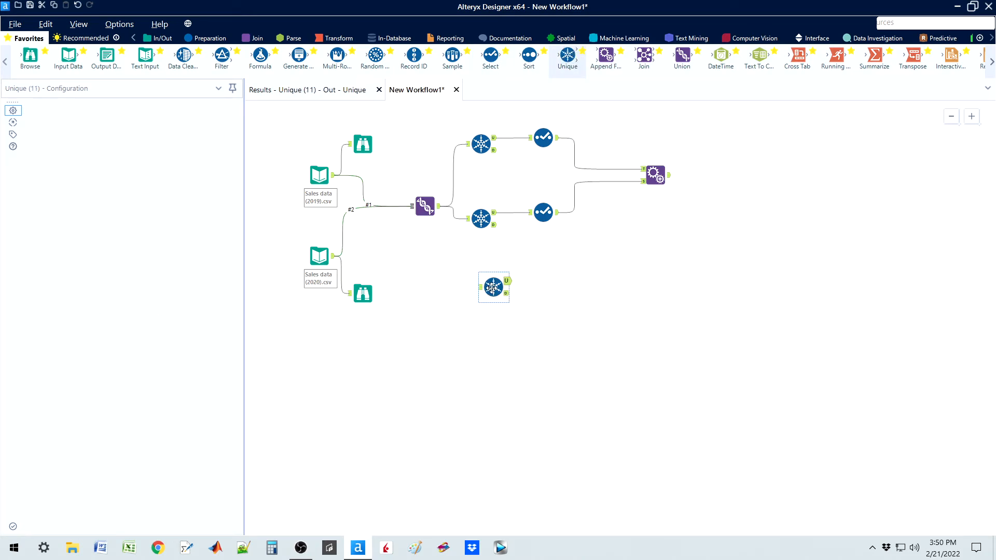
pyautogui.moveTo(440, 206)
pyautogui.mouseDown()
pyautogui.moveTo(479, 287)
pyautogui.moveTo(493, 285)
pyautogui.mouseUp()
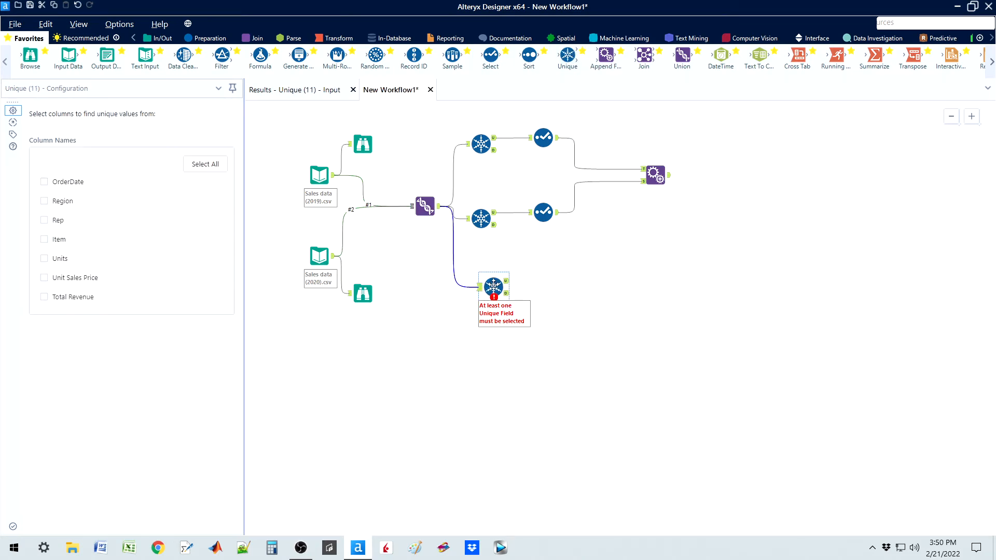
pyautogui.click(44, 220)
pyautogui.click(44, 239)
# Step: Run the workflow and view the unique output records of the new Unique tool
pyautogui.hotkey('ctrl', 'r')
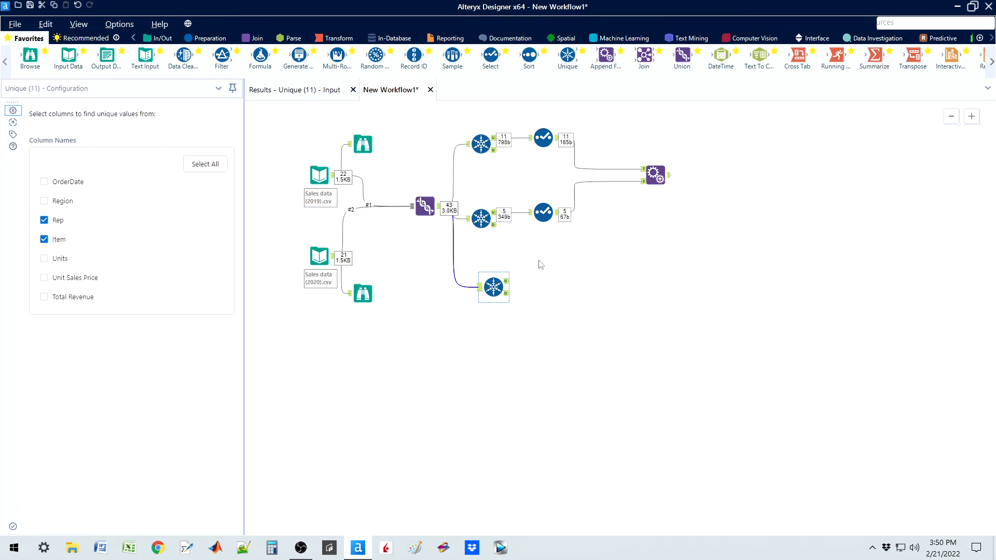
pyautogui.click(508, 282)
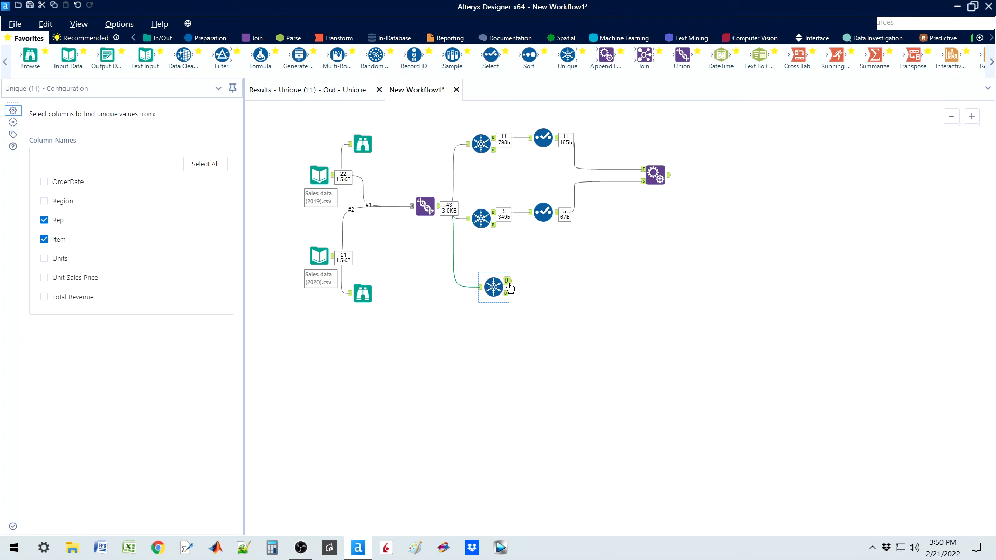
pyautogui.click(343, 91)
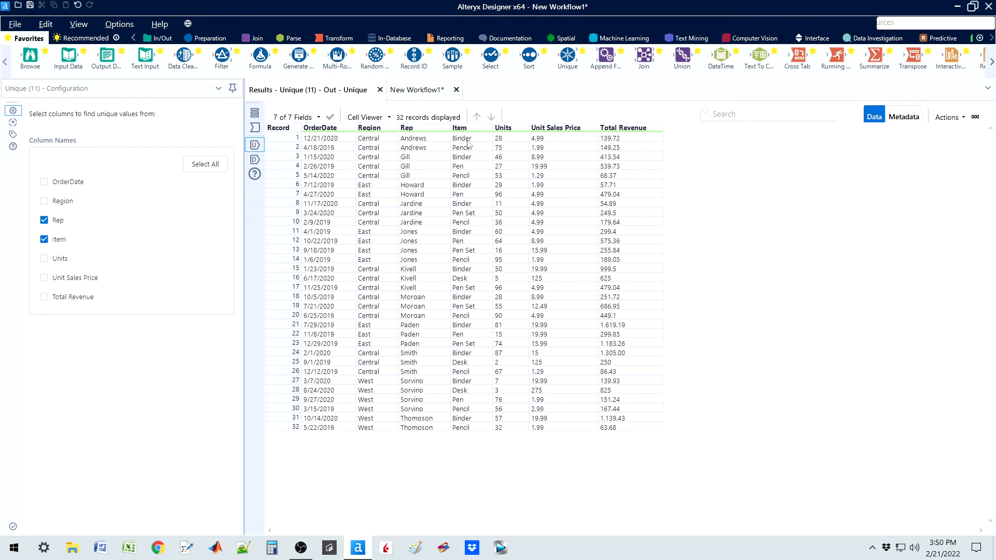
# Step: Move the new Unique tool between the Rep and Item branches and review the Union tool's output records
pyautogui.click(417, 92)
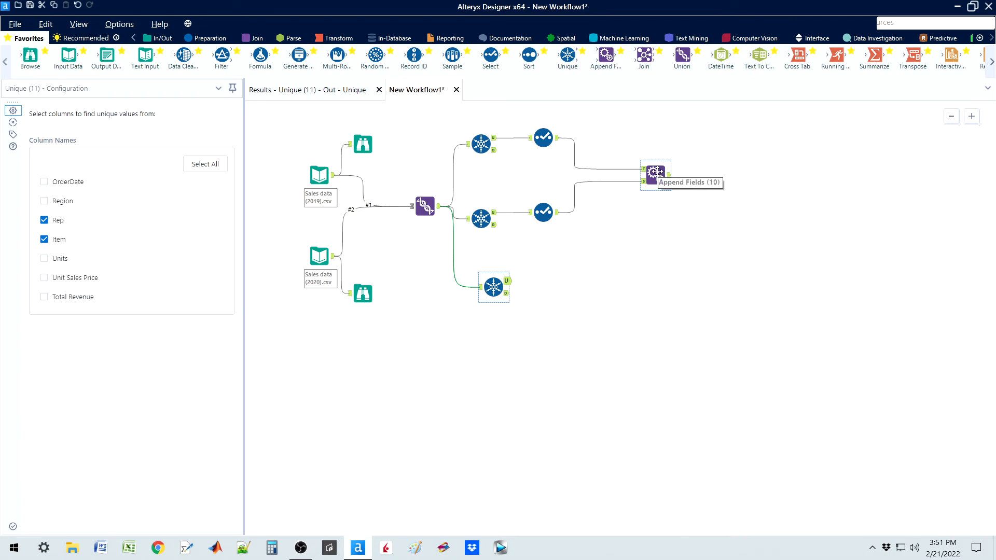
pyautogui.moveTo(490, 283); pyautogui.dragTo(514, 174)
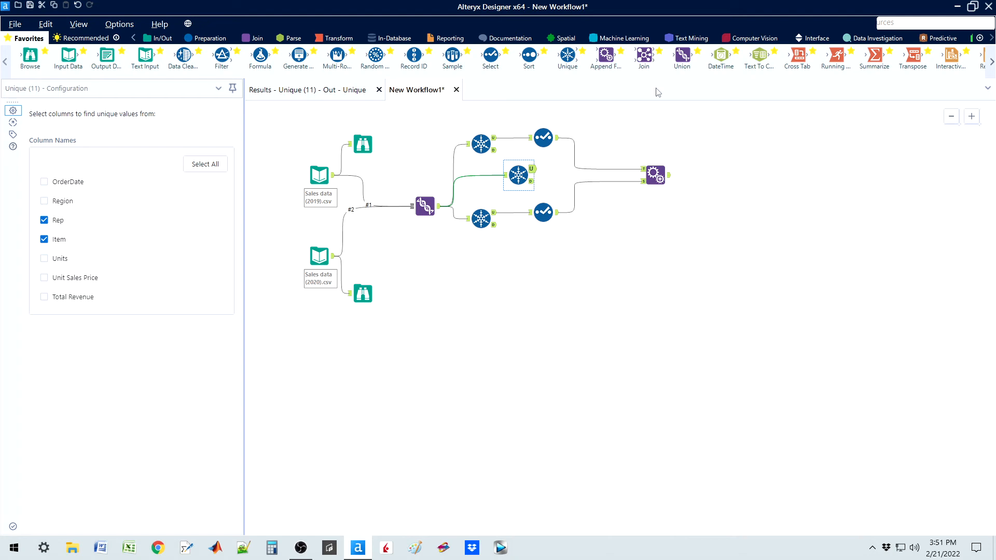
pyautogui.click(439, 213)
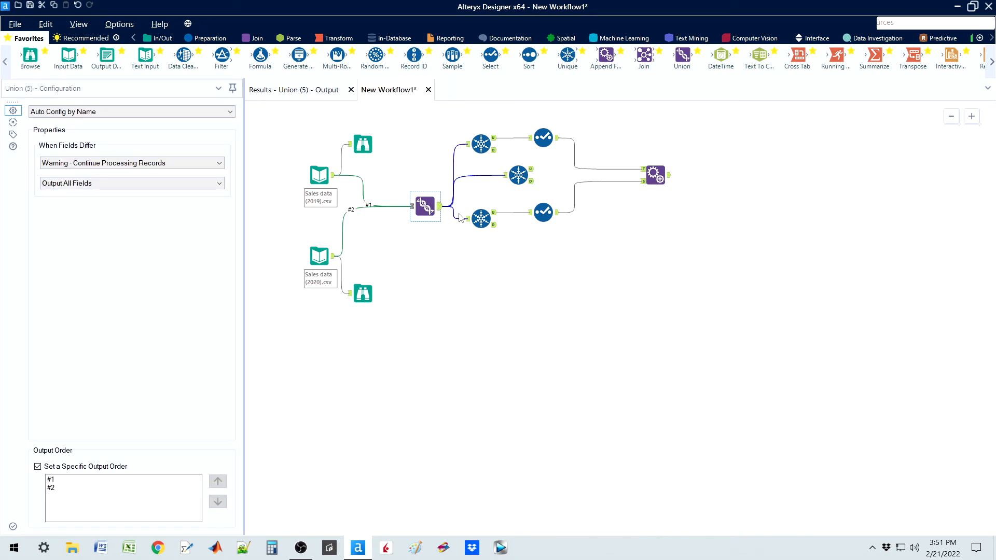
pyautogui.click(317, 92)
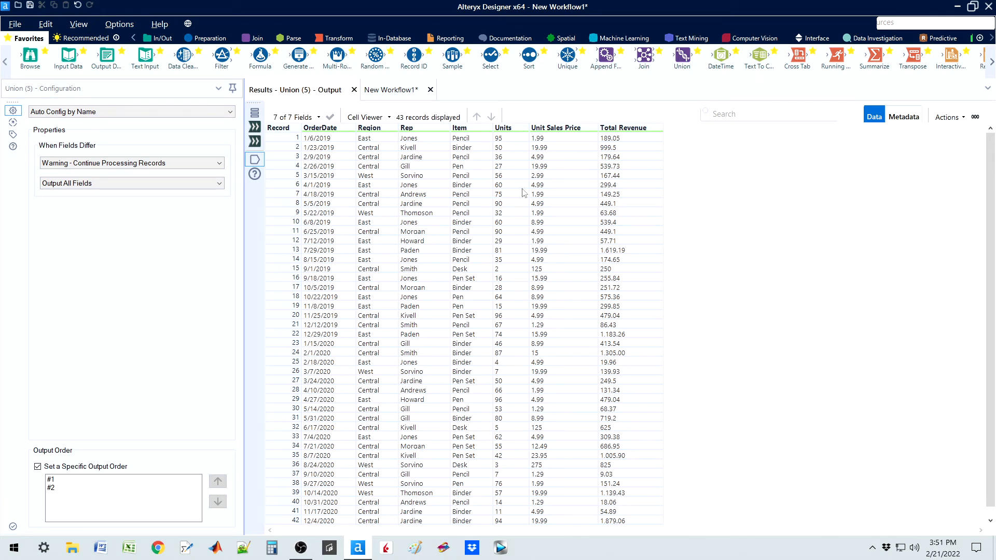
# Step: Add an Input Data tool below the Item branch and load Sales data #2.csv from the Desktop into it
pyautogui.click(398, 92)
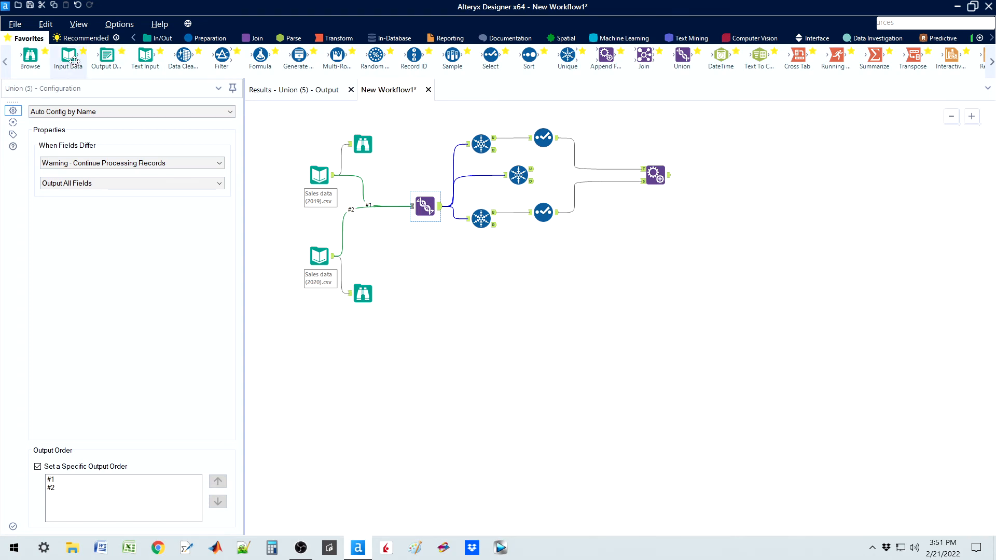
pyautogui.moveTo(68, 56); pyautogui.dragTo(464, 299)
pyautogui.click(228, 117)
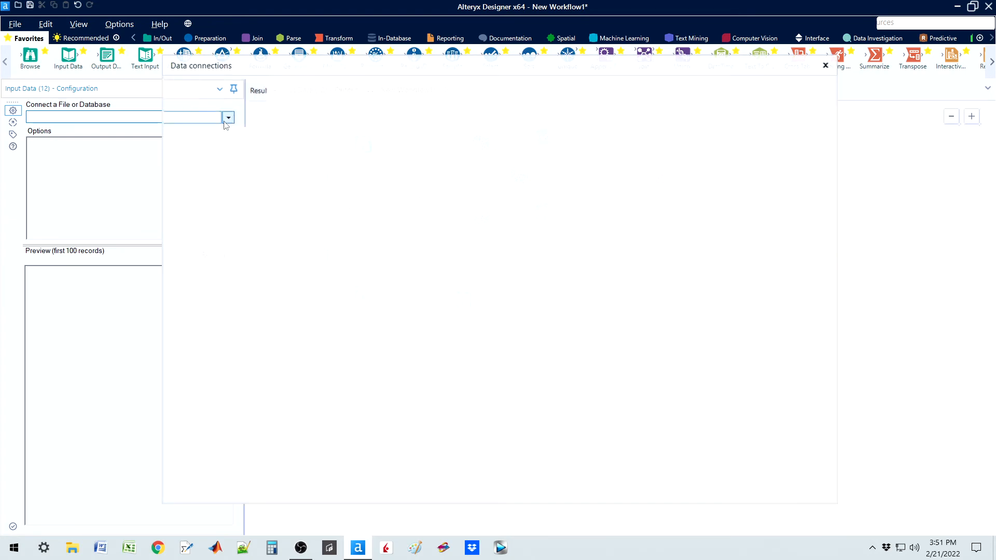
pyautogui.click(187, 130)
pyautogui.click(601, 133)
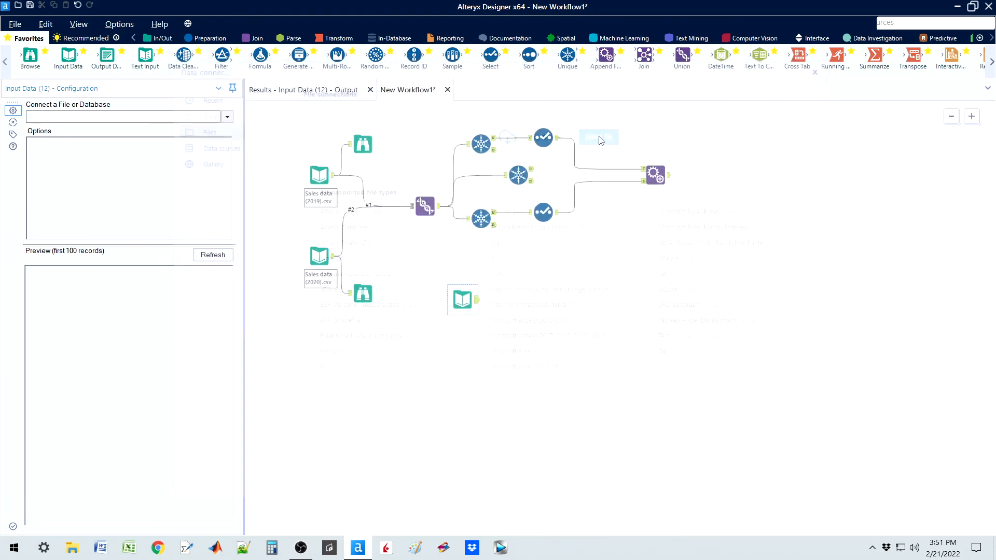
pyautogui.click(444, 238)
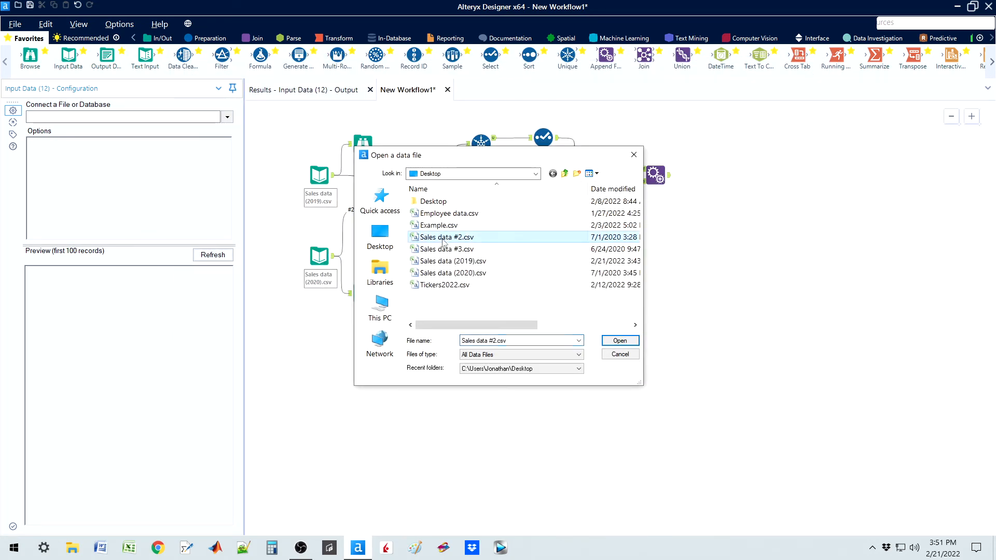
pyautogui.click(621, 341)
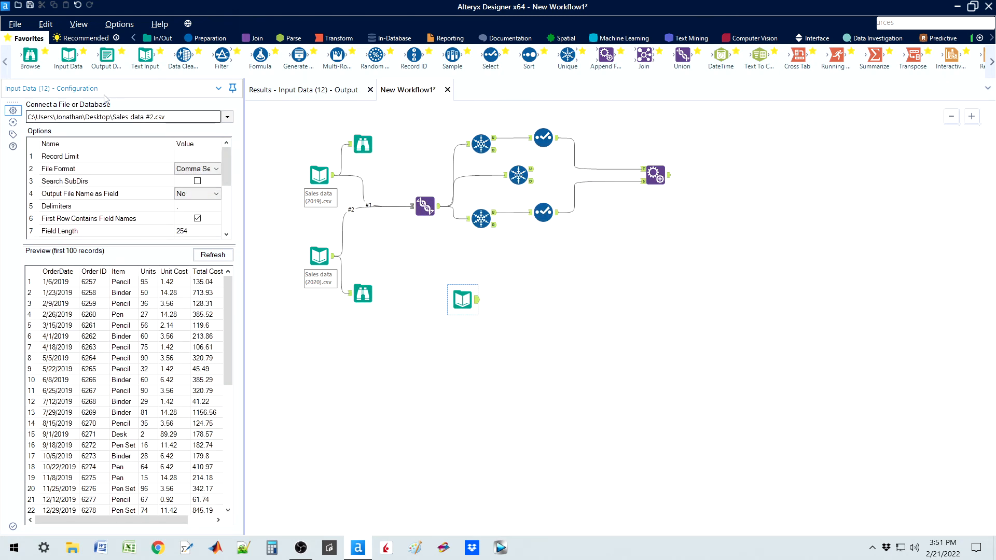
# Step: Attach a Browse tool to the Sales data #2.csv input, run the workflow, and view its records
pyautogui.moveTo(30, 55); pyautogui.dragTo(524, 286)
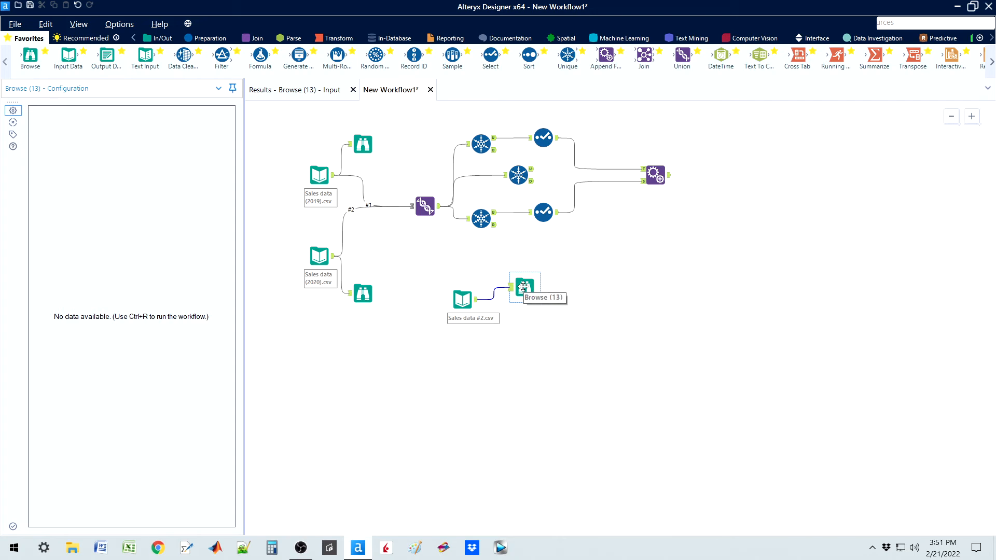
pyautogui.hotkey('ctrl', 'r')
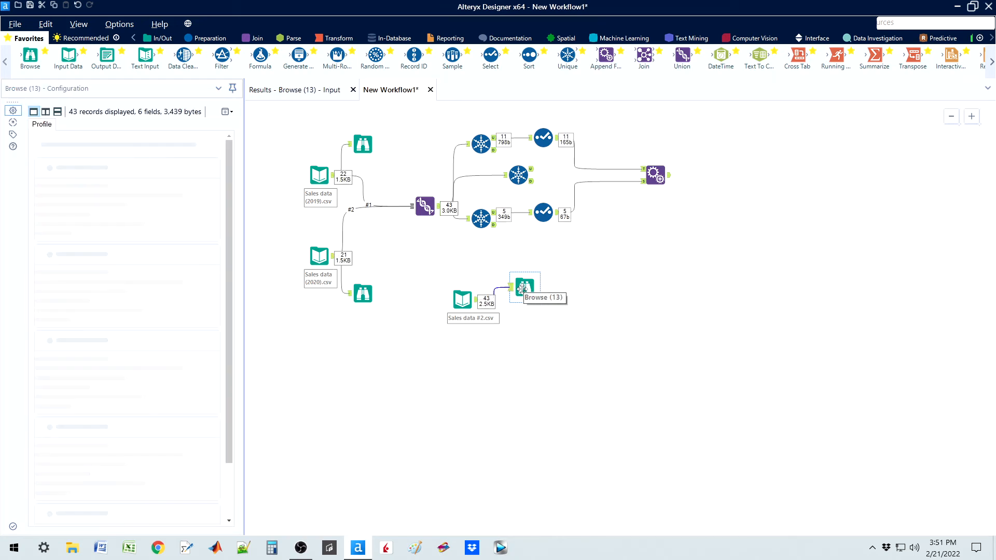
pyautogui.click(290, 92)
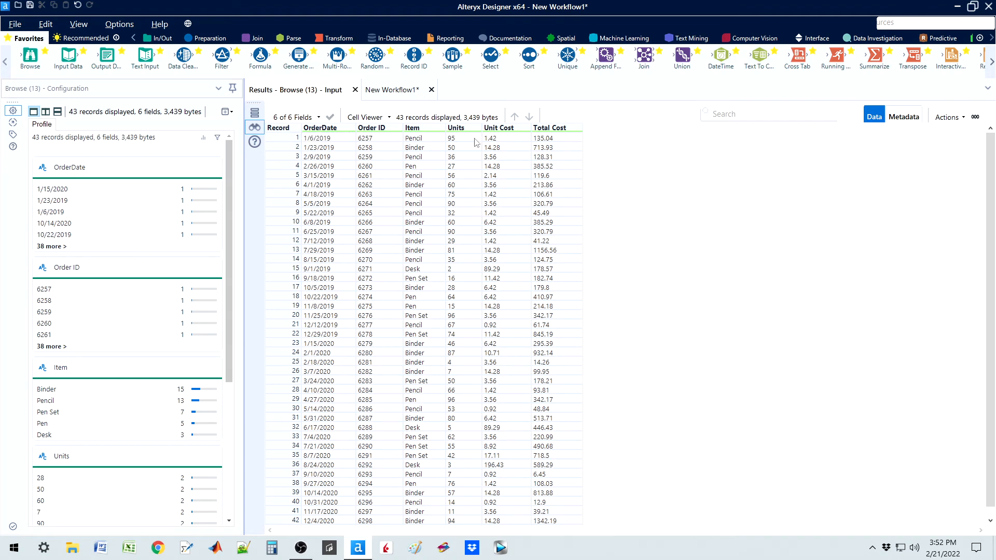
# Step: Reopen the Union tool's output records to compare their fields with those of Sales data #2.csv
pyautogui.click(392, 89)
pyautogui.click(439, 212)
pyautogui.click(295, 90)
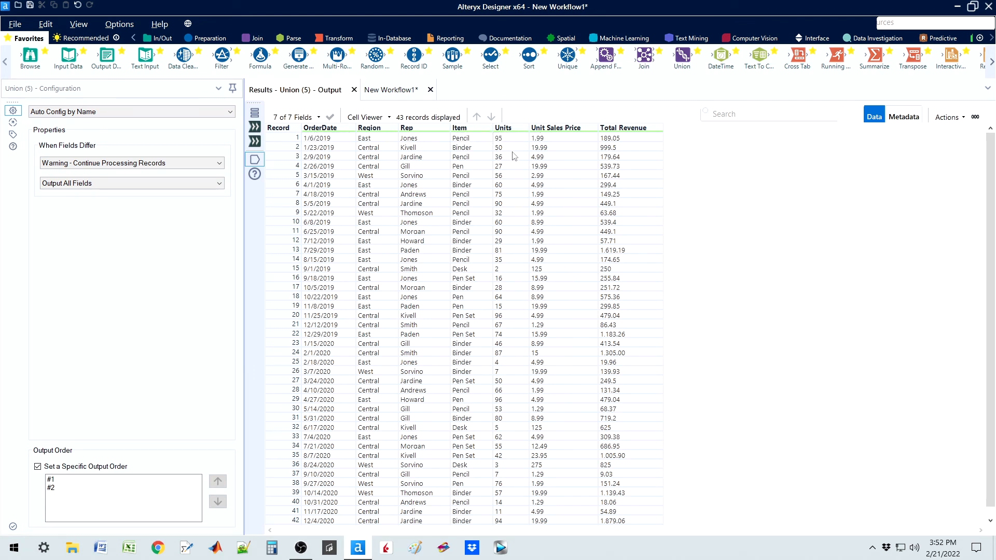
# Step: Open the Sales data #2.csv Browse records and inspect the Unit Cost and Total Cost fields
pyautogui.click(386, 91)
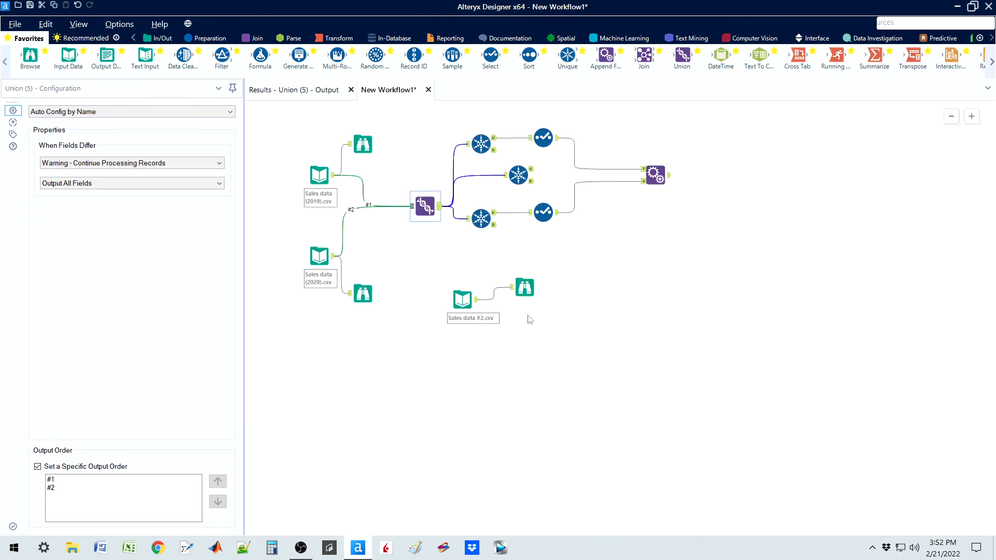
pyautogui.click(524, 290)
pyautogui.click(294, 91)
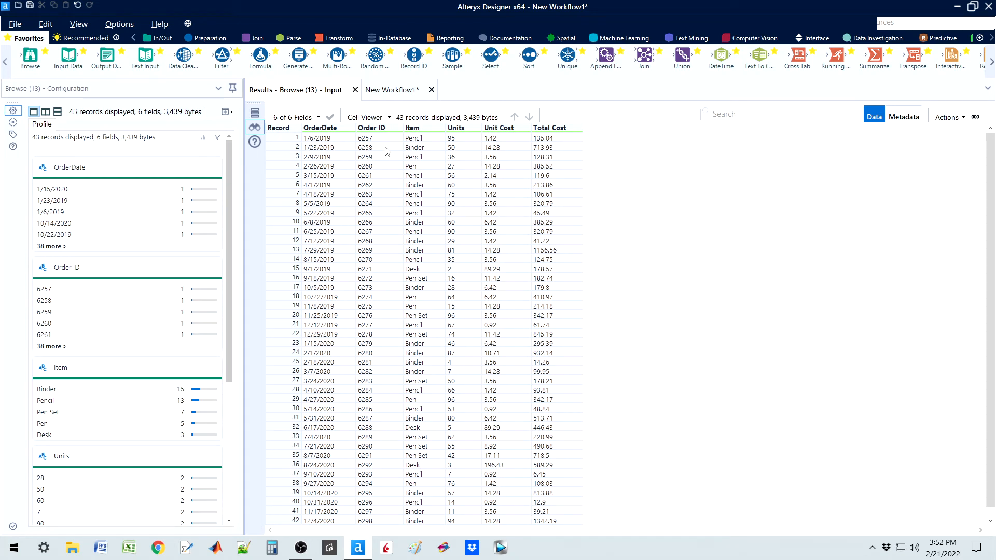
pyautogui.click(489, 139)
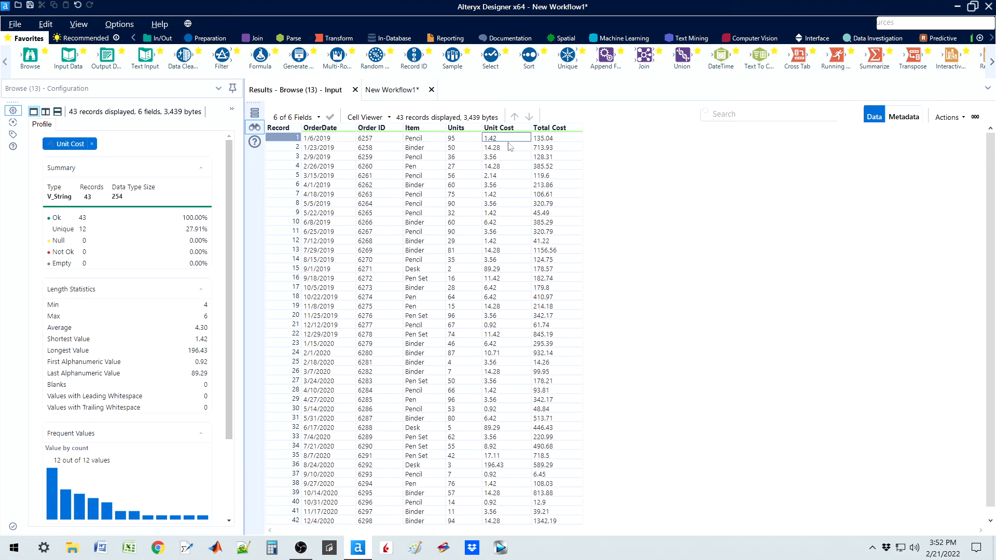
pyautogui.click(551, 139)
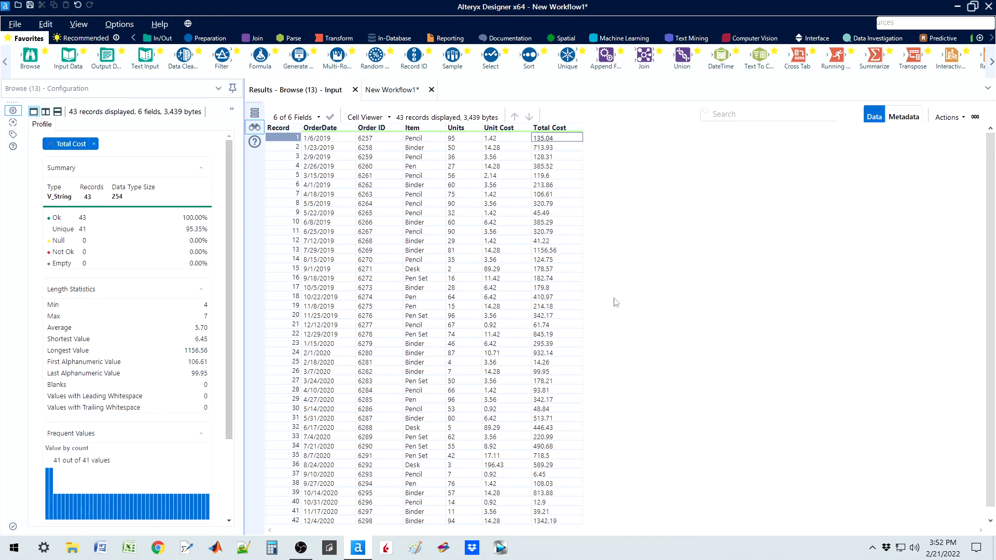
# Step: Review the Union tool's output records again, followed by the Sales data #2.csv records, to find their common fields
pyautogui.click(391, 92)
pyautogui.click(439, 210)
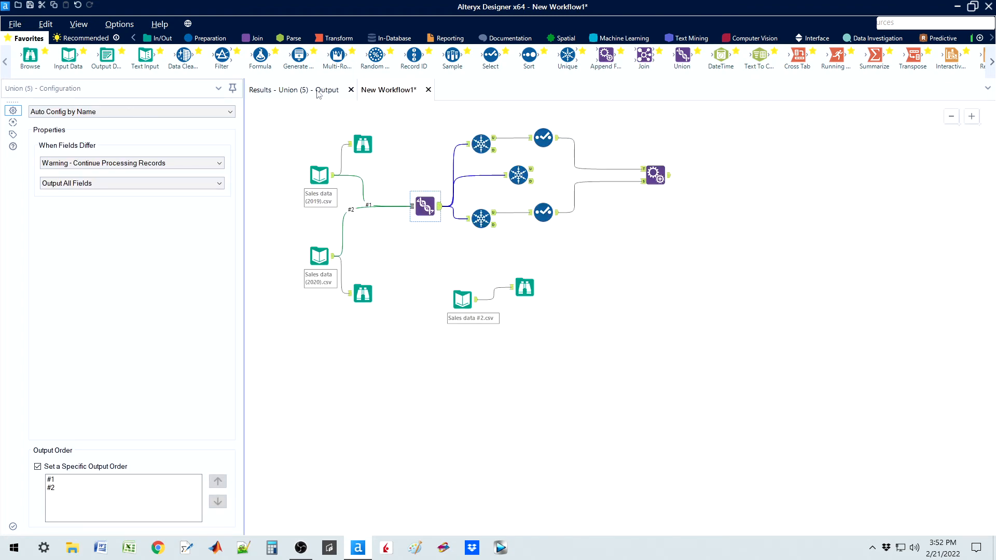
pyautogui.click(316, 91)
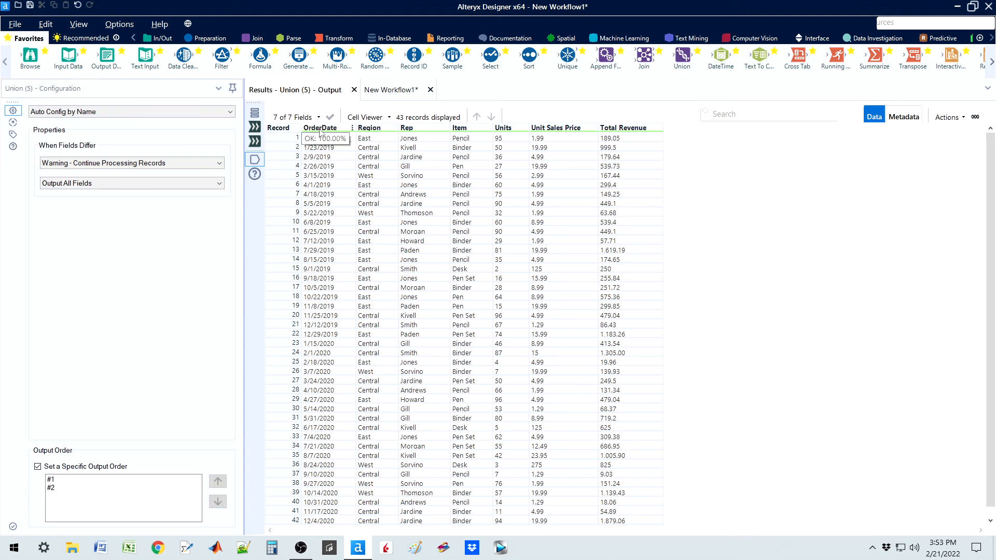
pyautogui.click(386, 94)
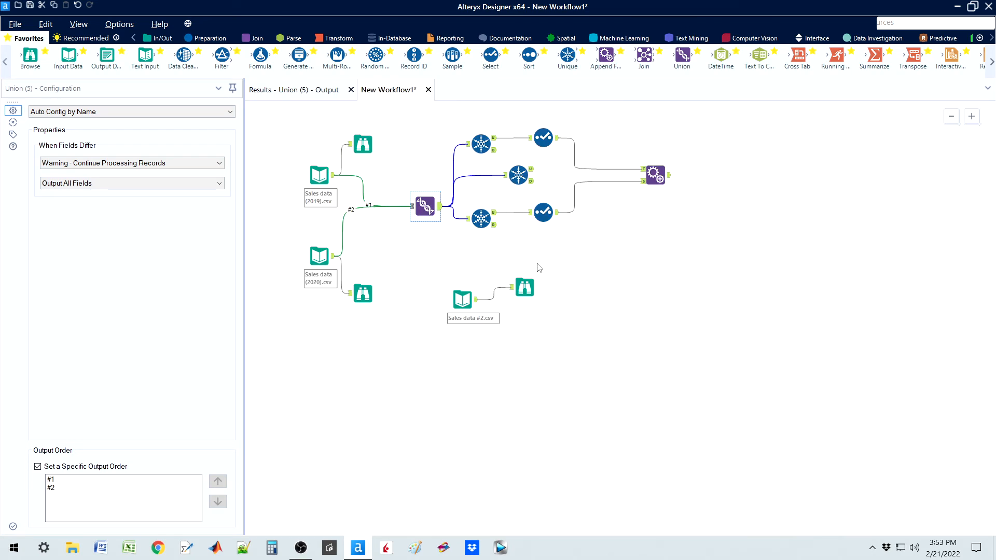
pyautogui.click(525, 290)
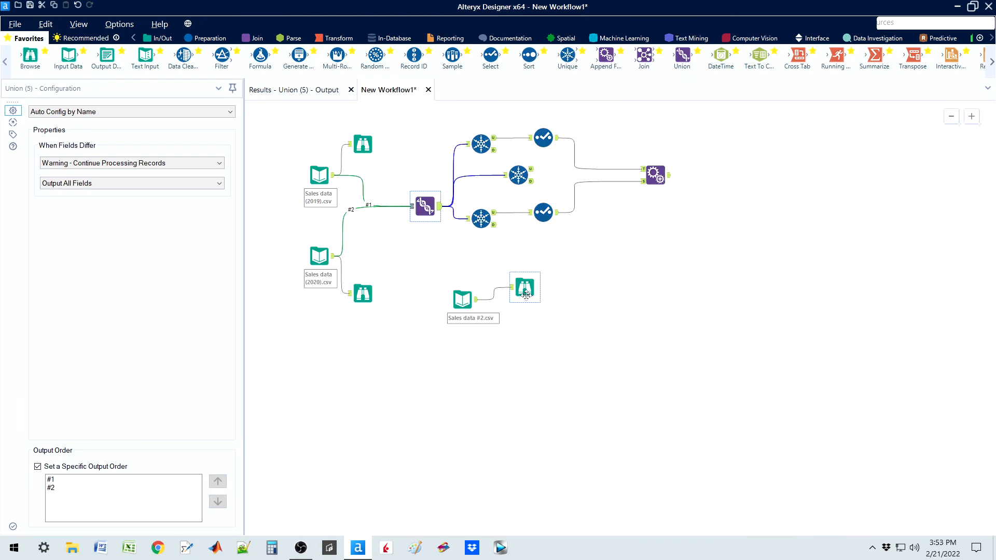
pyautogui.click(314, 92)
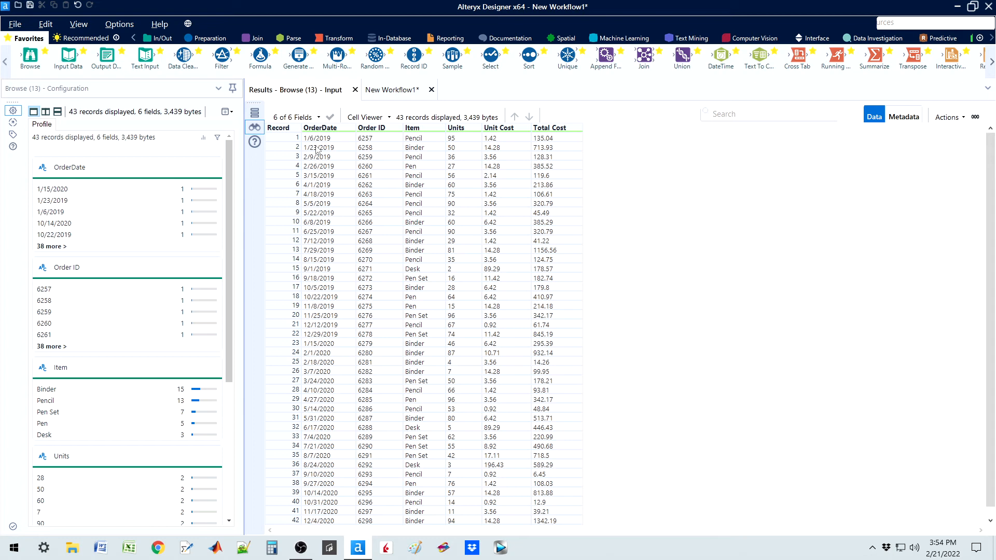
# Step: Add a Join tool below Append Fields, feeding its left input from Union and right from Sales data #2.csv, and move the Browse tool aside
pyautogui.click(392, 90)
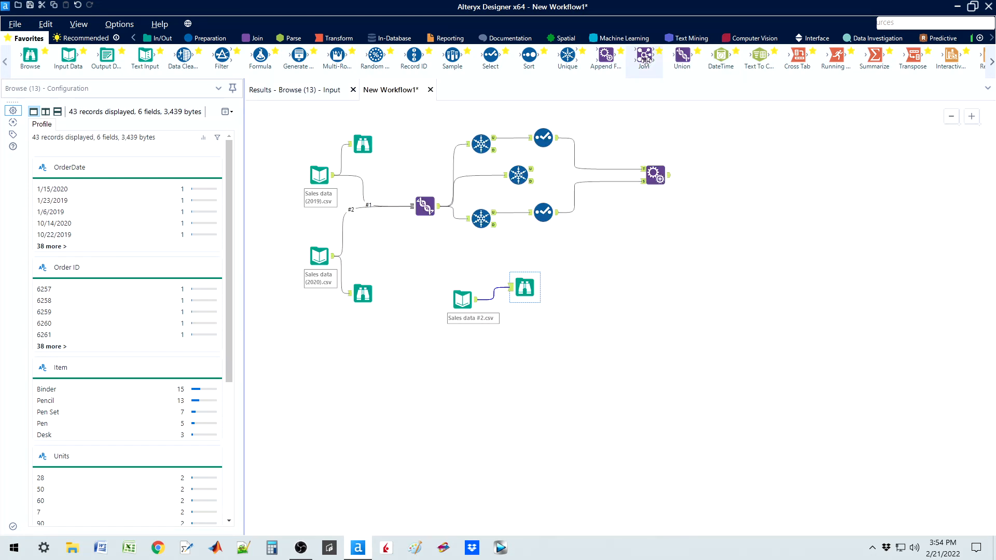
pyautogui.moveTo(644, 54); pyautogui.dragTo(655, 255)
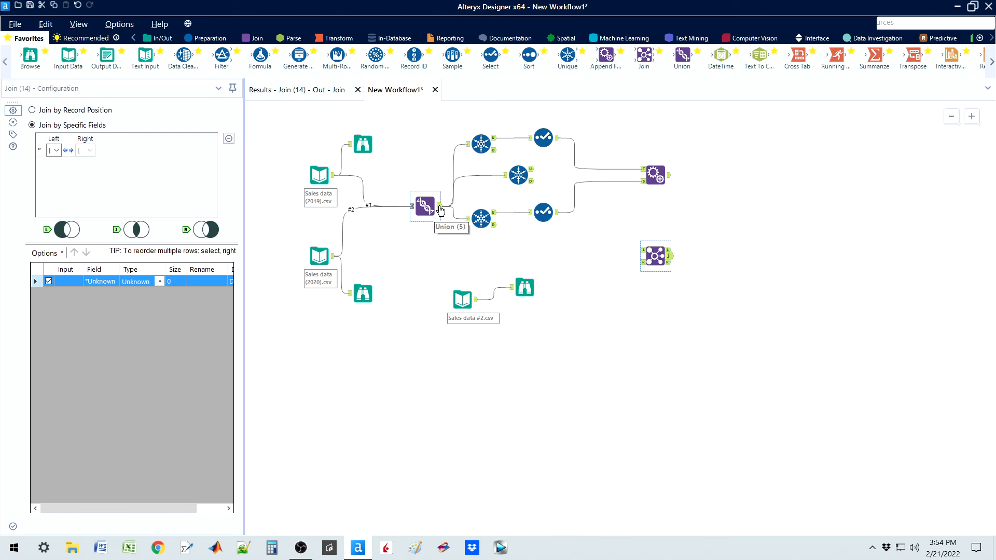
pyautogui.moveTo(440, 207); pyautogui.dragTo(647, 251)
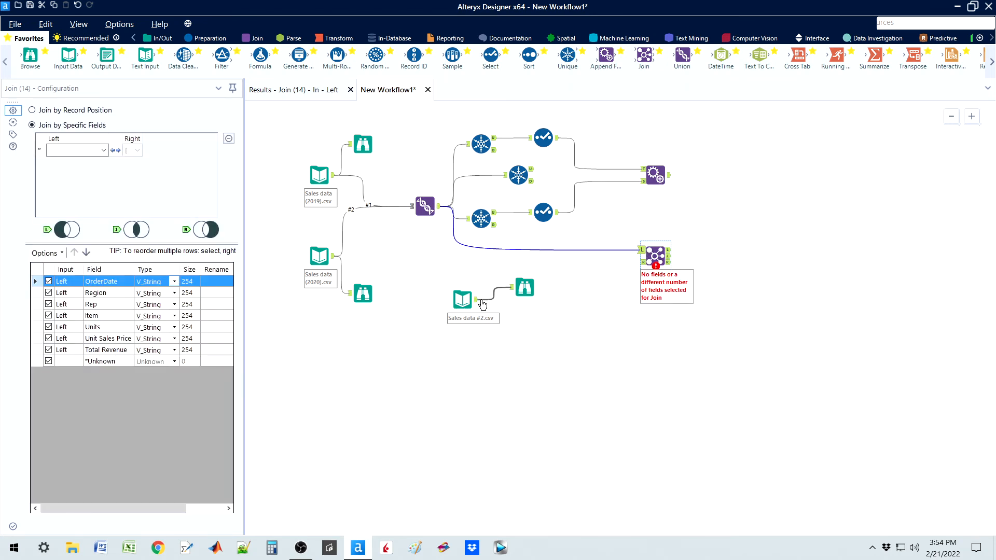
pyautogui.moveTo(477, 300); pyautogui.dragTo(642, 262)
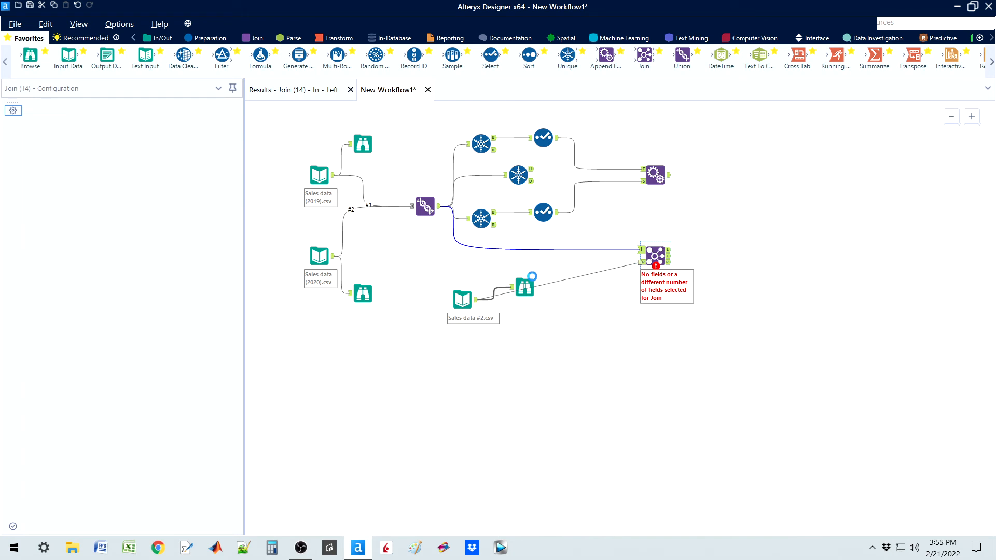
pyautogui.moveTo(522, 287); pyautogui.dragTo(493, 275)
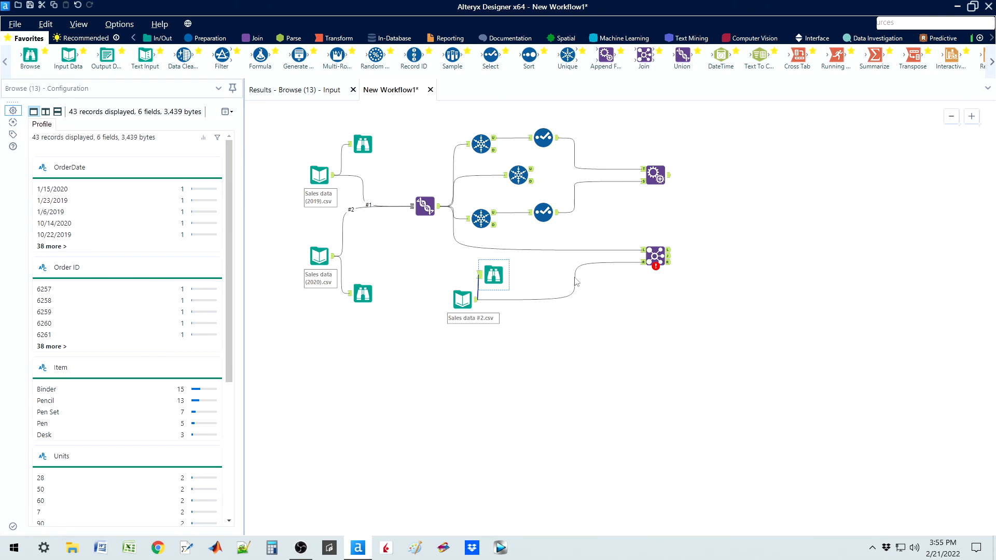
# Step: Configure the Join tool to match the left and right inputs on the OrderDate field
pyautogui.click(650, 259)
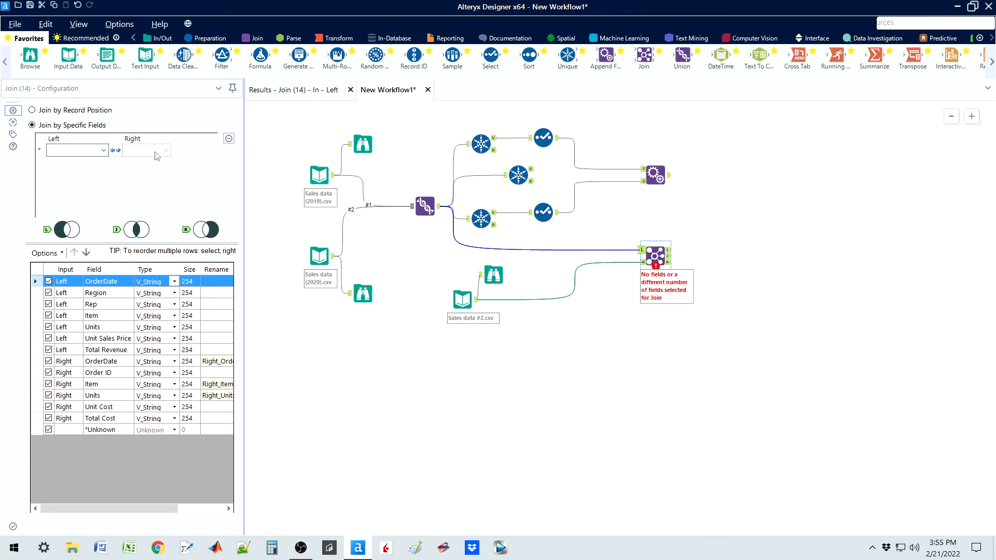
pyautogui.click(104, 151)
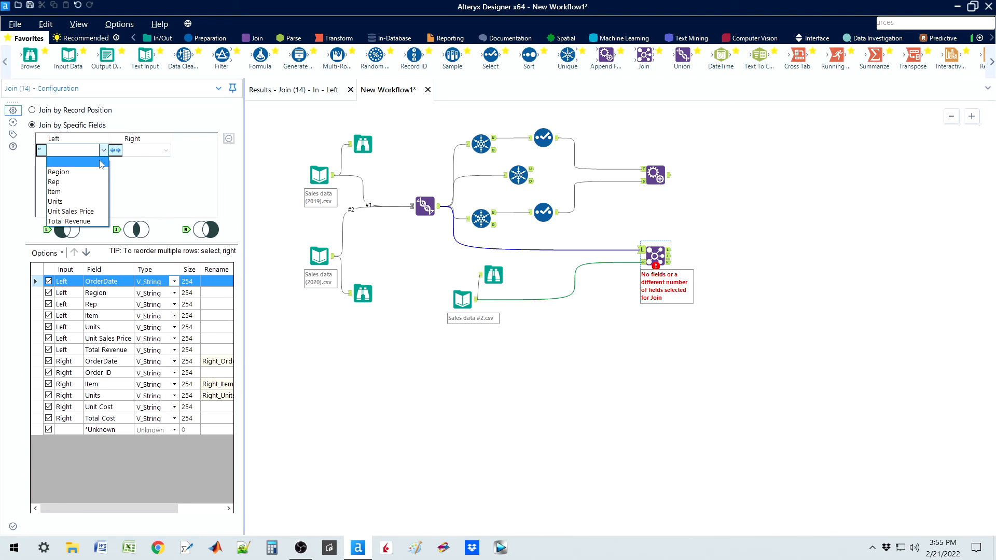
pyautogui.click(65, 162)
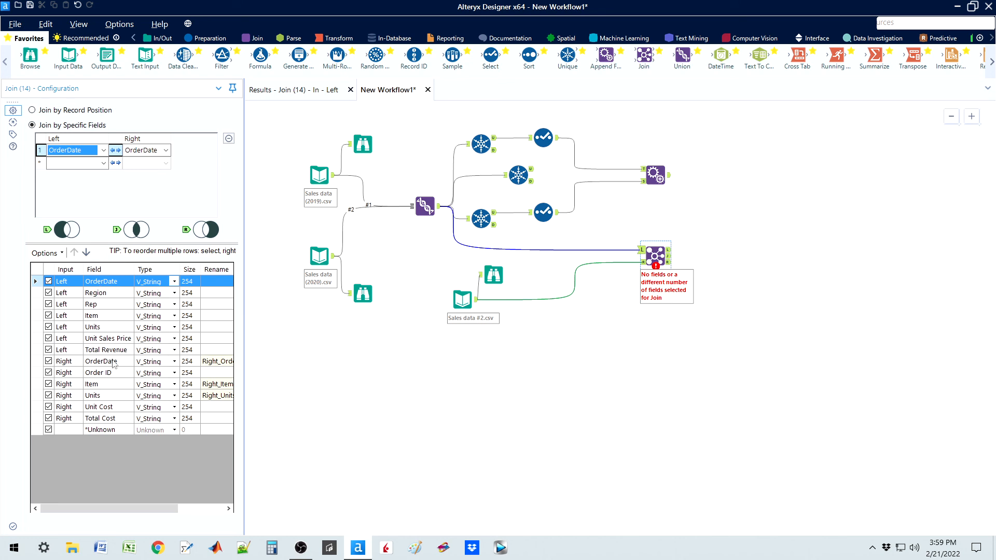
# Step: Exclude the right input's duplicate OrderDate, Item and Units fields from the Join output
pyautogui.click(49, 362)
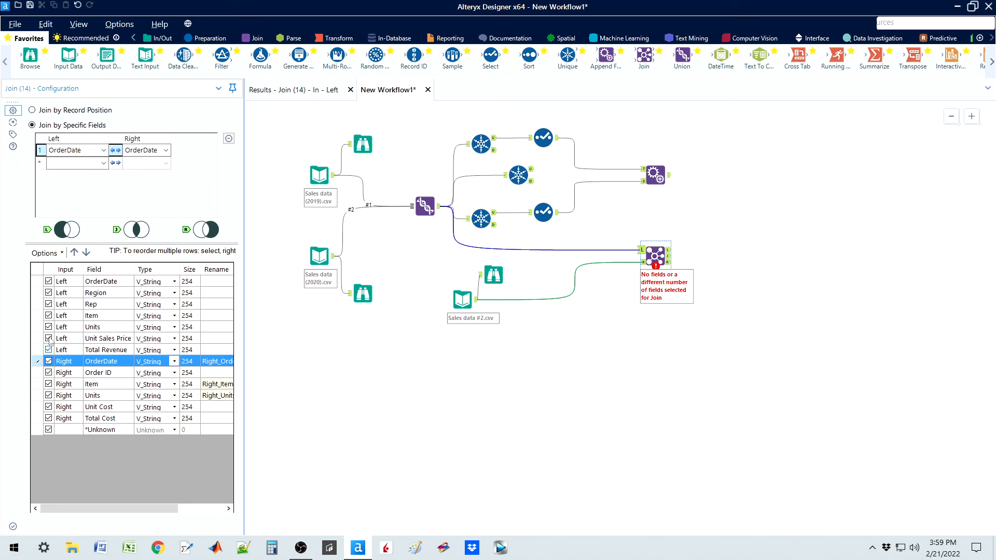
pyautogui.click(49, 281)
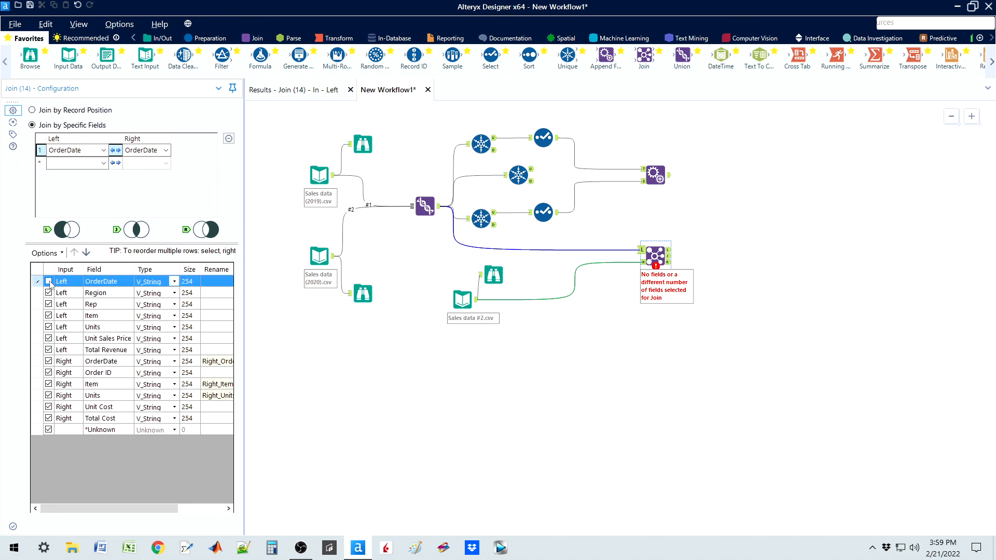
pyautogui.click(48, 361)
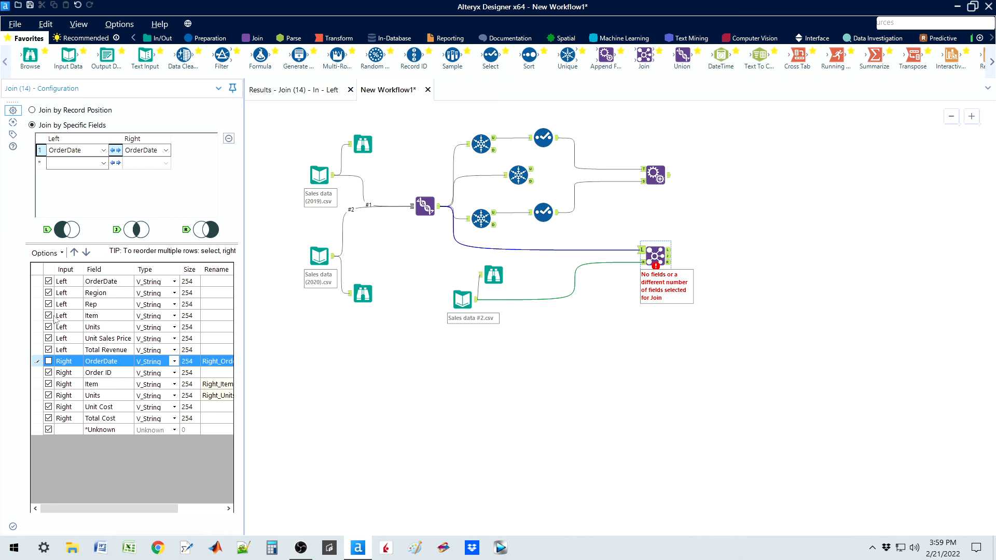
pyautogui.click(48, 384)
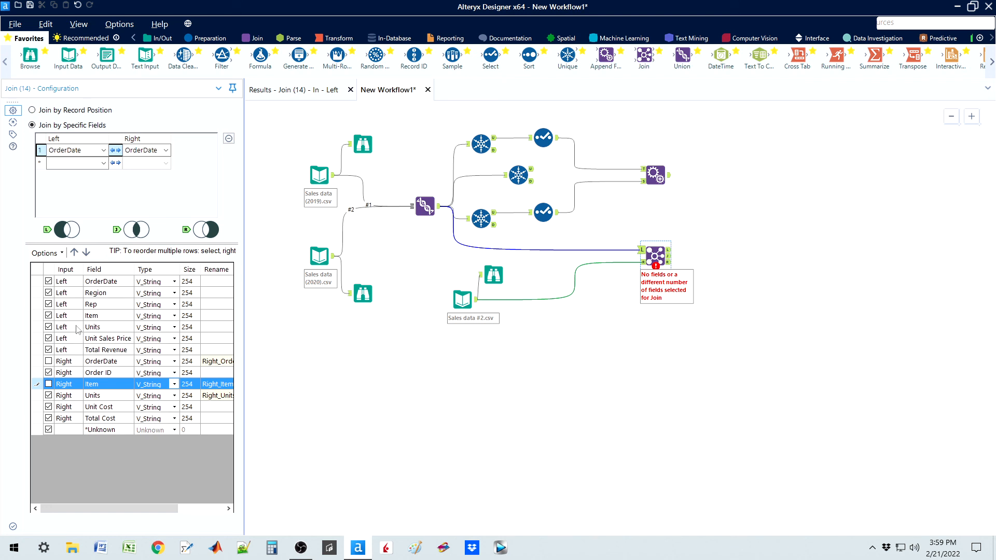
pyautogui.click(49, 396)
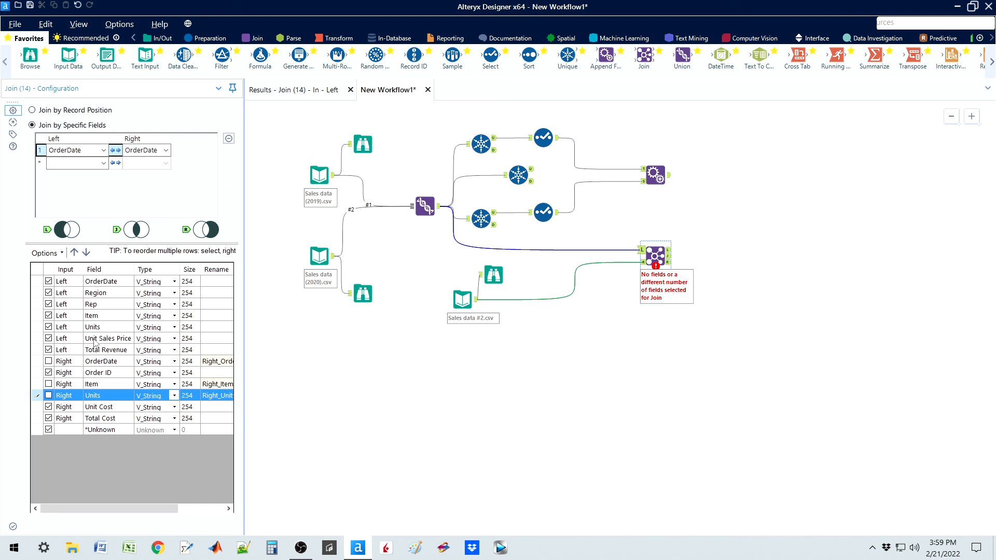
# Step: Reorder the Join output fields so that Unit Cost sits directly below Unit Sales Price
pyautogui.click(37, 407)
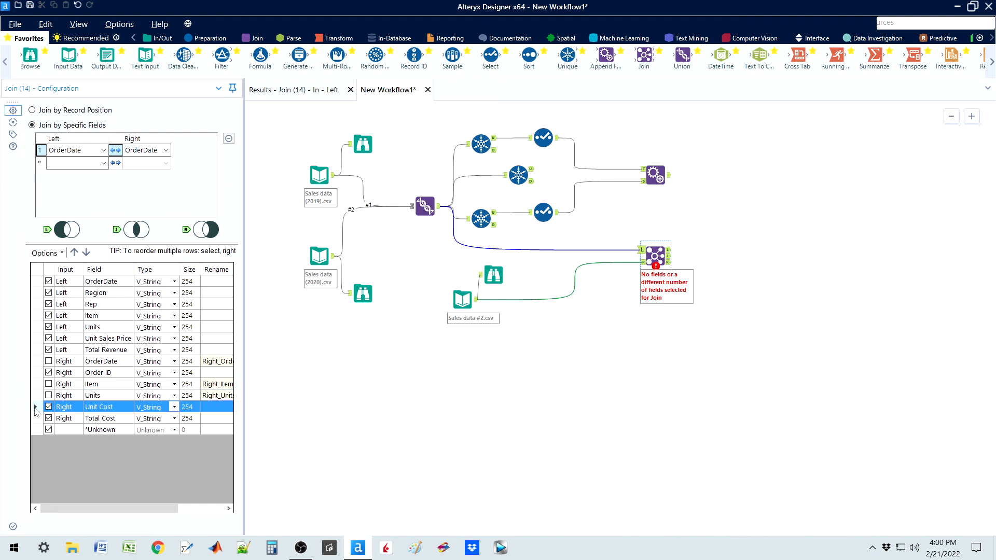
pyautogui.click(75, 253)
pyautogui.click(75, 253)
pyautogui.click(75, 253)
pyautogui.click(74, 252)
pyautogui.click(74, 253)
pyautogui.click(74, 253)
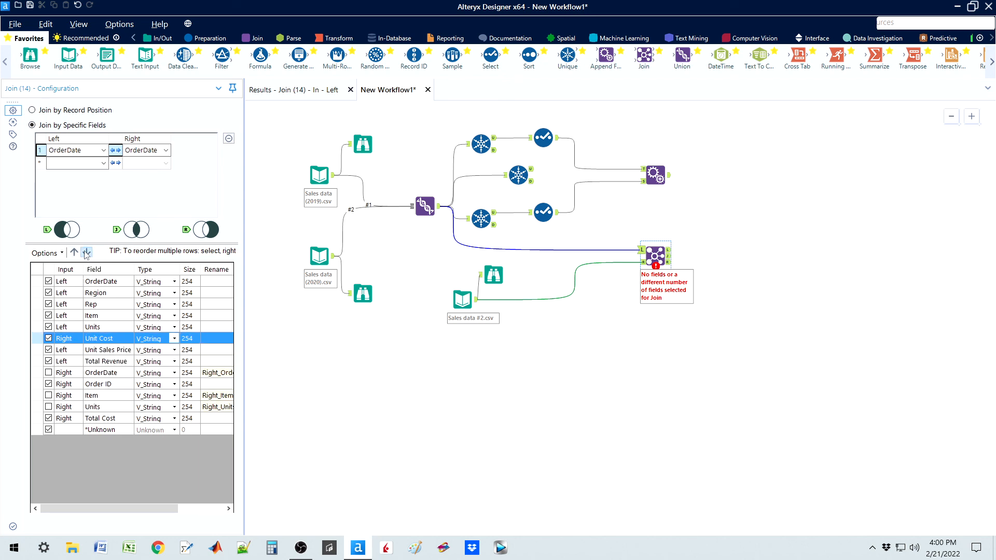
pyautogui.click(87, 253)
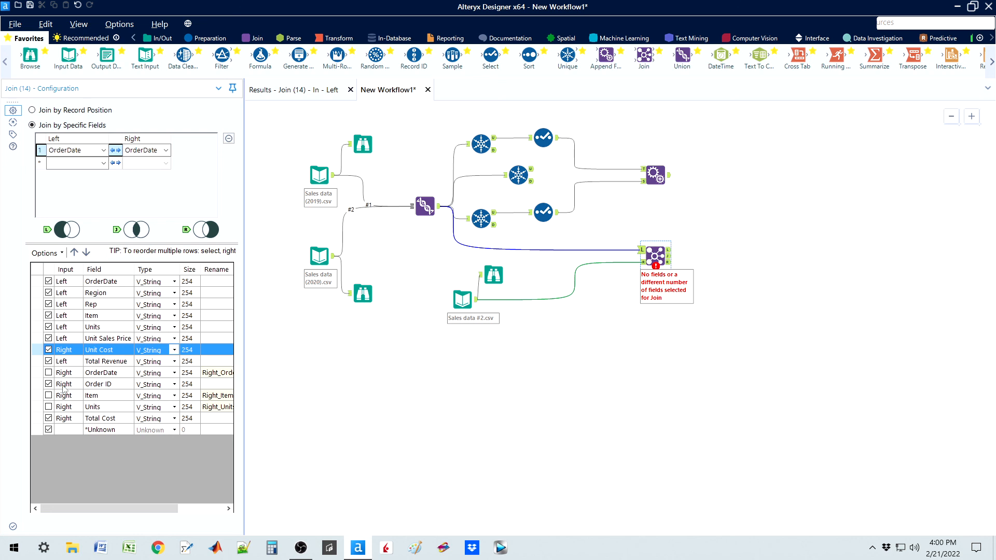
# Step: Move the Total Cost field directly below Total Revenue in the Join output field order
pyautogui.click(35, 420)
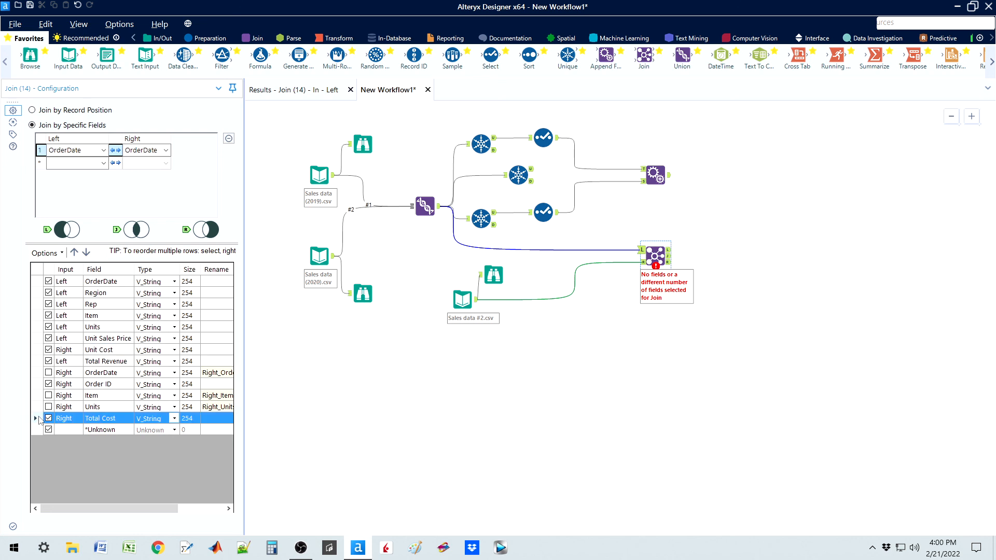
pyautogui.click(74, 253)
pyautogui.click(74, 253)
pyautogui.click(75, 253)
pyautogui.click(74, 253)
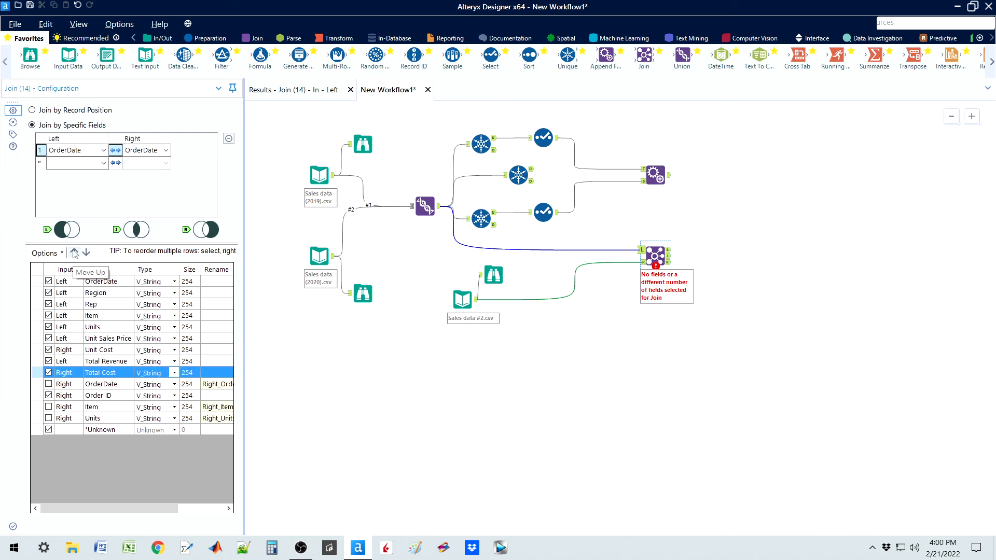
# Step: Move the Order ID field directly below OrderDate in the Join output field order
pyautogui.click(39, 397)
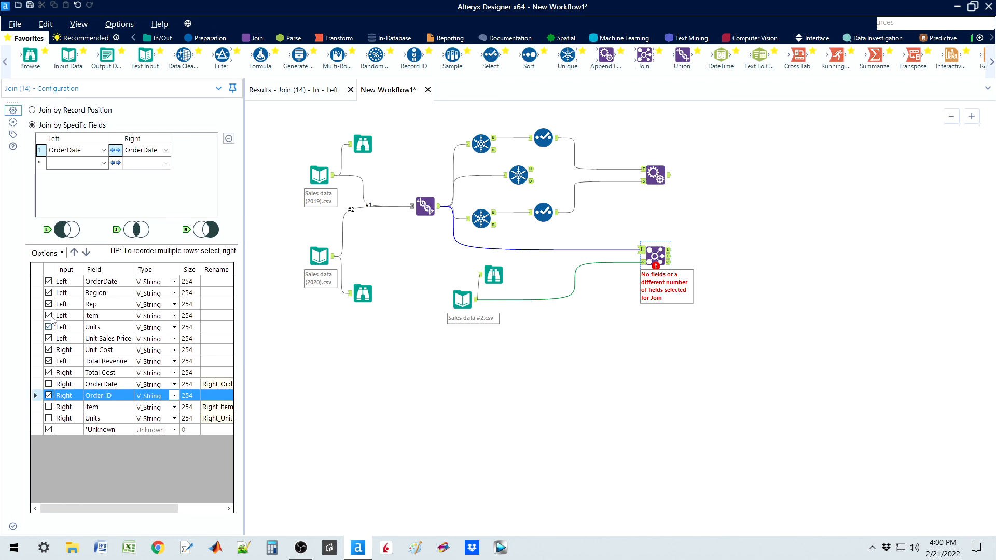
pyautogui.click(74, 253)
pyautogui.click(75, 252)
pyautogui.click(74, 253)
pyautogui.click(74, 253)
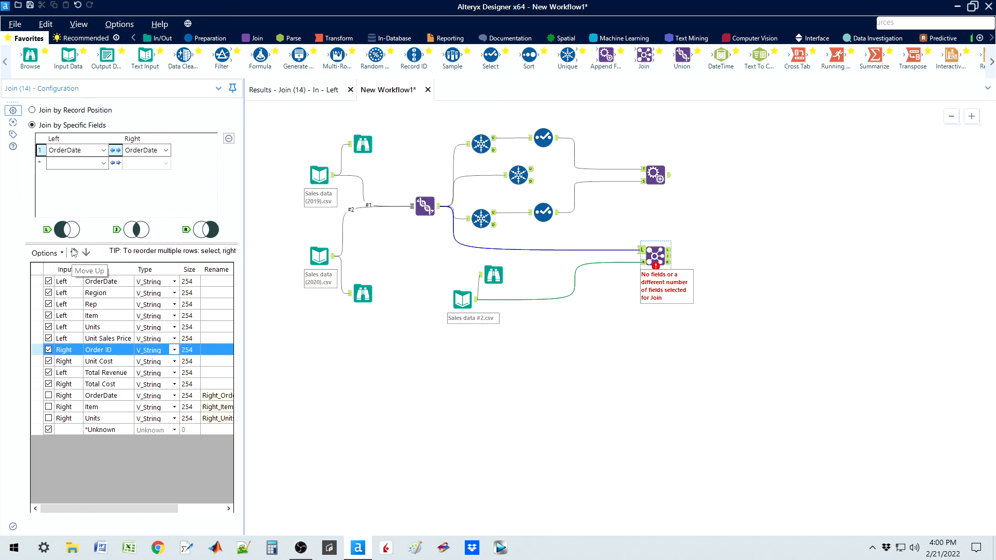
pyautogui.click(75, 253)
pyautogui.click(74, 253)
pyautogui.click(74, 253)
pyautogui.click(74, 253)
pyautogui.click(74, 253)
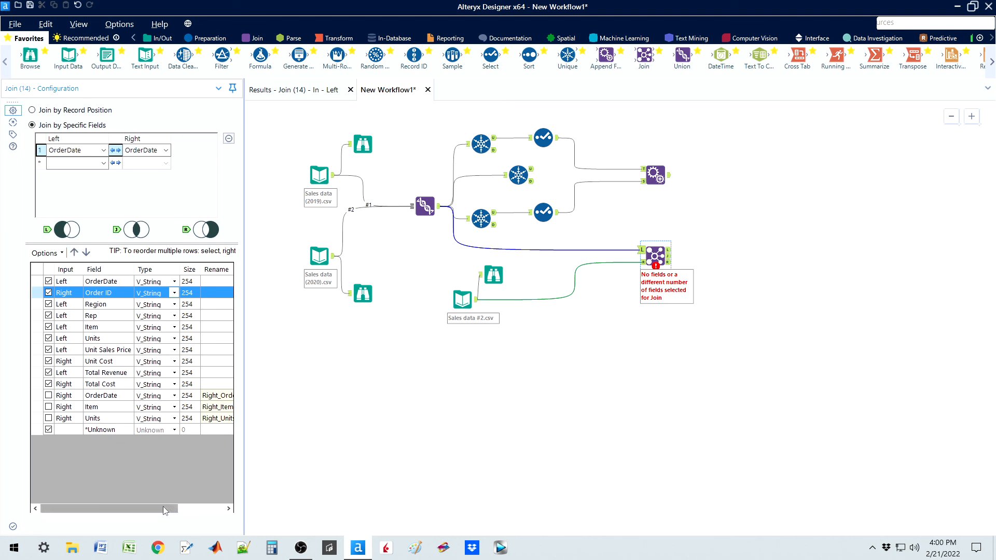
# Step: Check the rename entries of the Join tool's right-input fields and run the workflow
pyautogui.moveTo(161, 508)
pyautogui.mouseDown()
pyautogui.moveTo(211, 508)
pyautogui.moveTo(162, 506)
pyautogui.mouseUp()
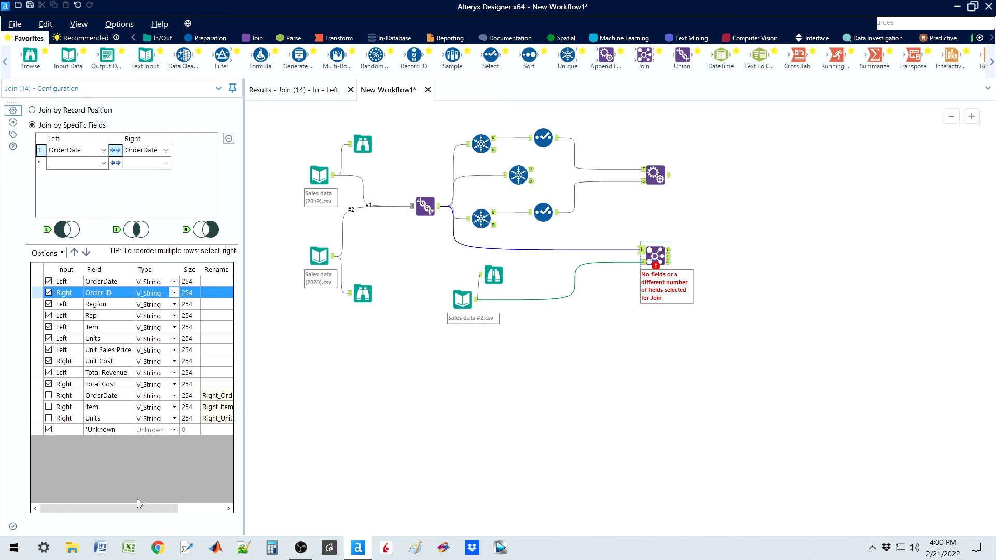
pyautogui.moveTo(139, 508); pyautogui.dragTo(185, 508)
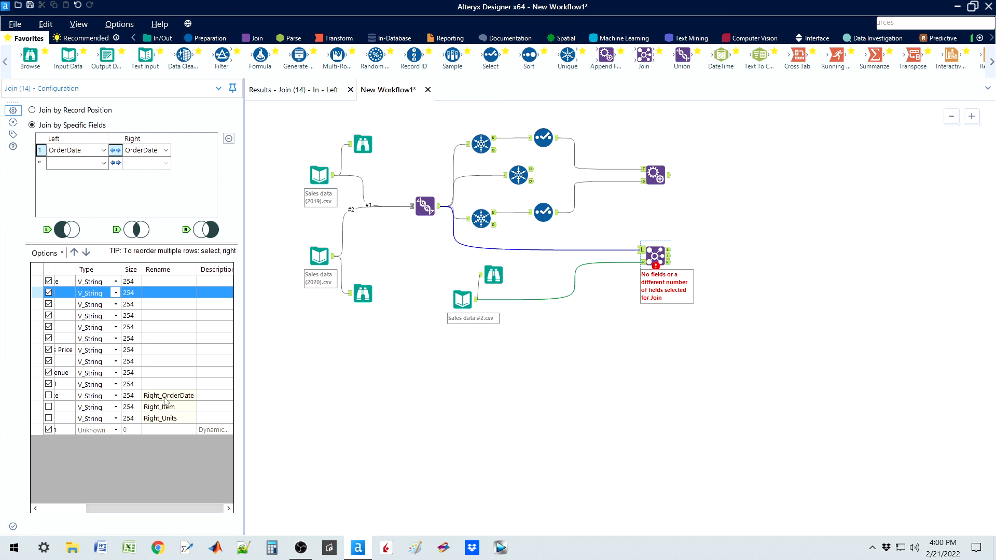
pyautogui.moveTo(197, 514); pyautogui.dragTo(151, 511)
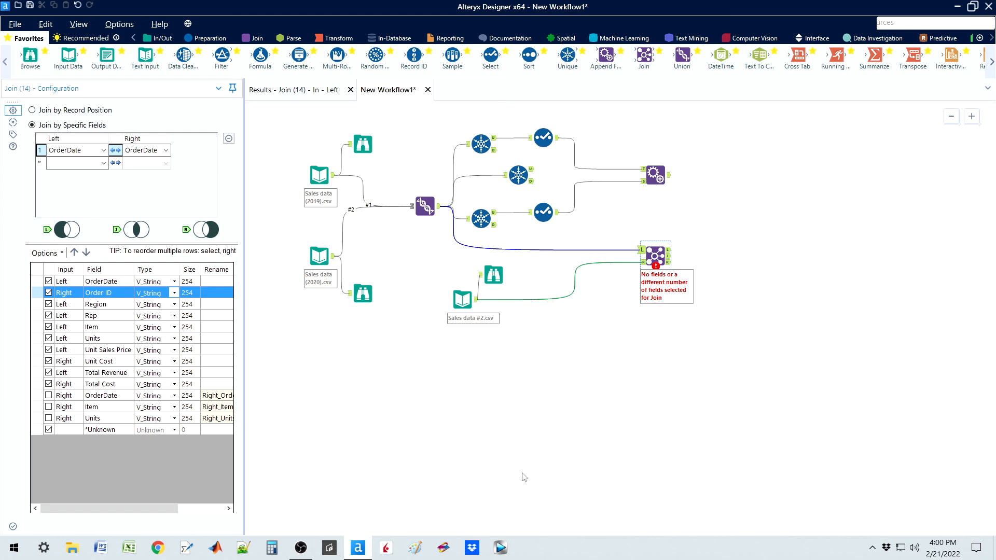
pyautogui.hotkey('ctrl', 'r')
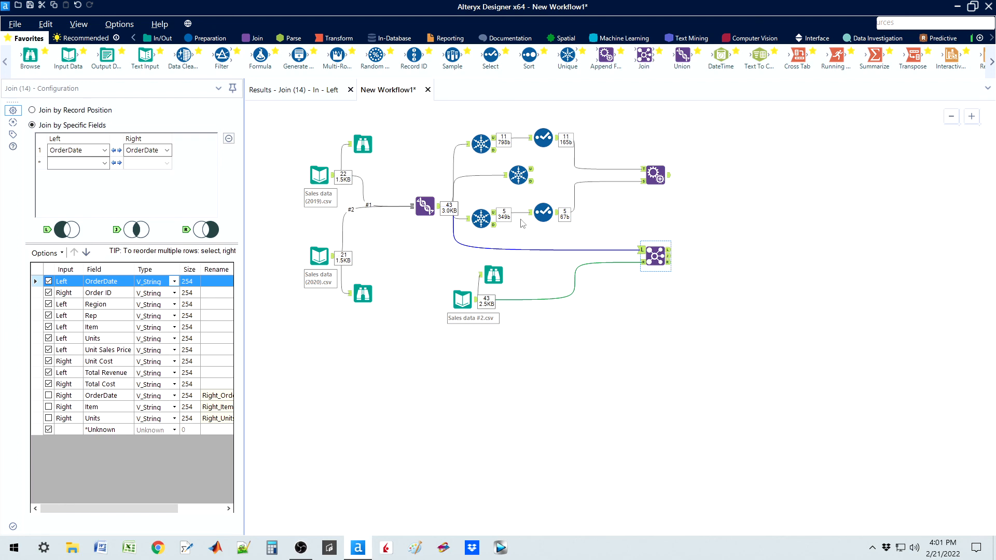
# Step: Compare the OrderDate values in the Union output with those in the Sales data #2.csv Browse records
pyautogui.click(444, 209)
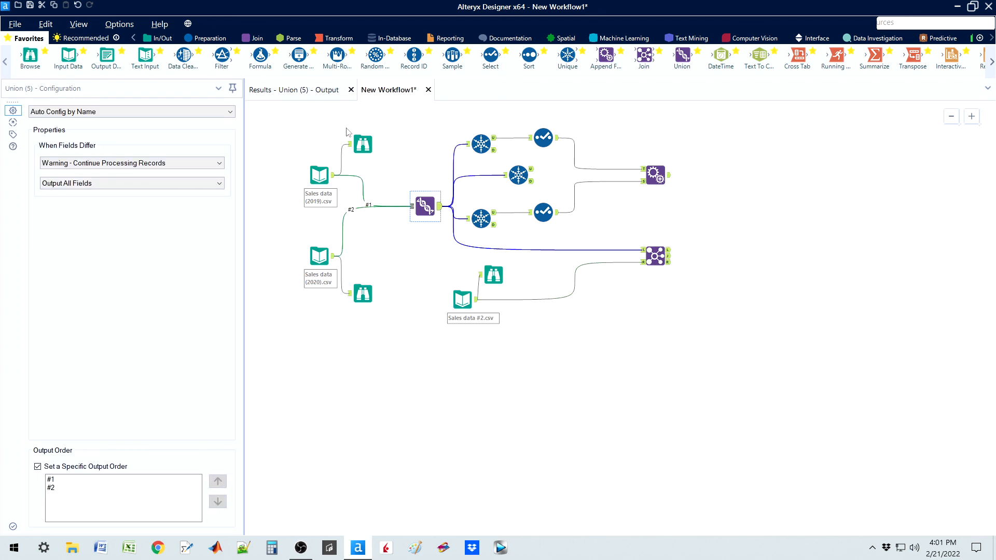
pyautogui.click(294, 90)
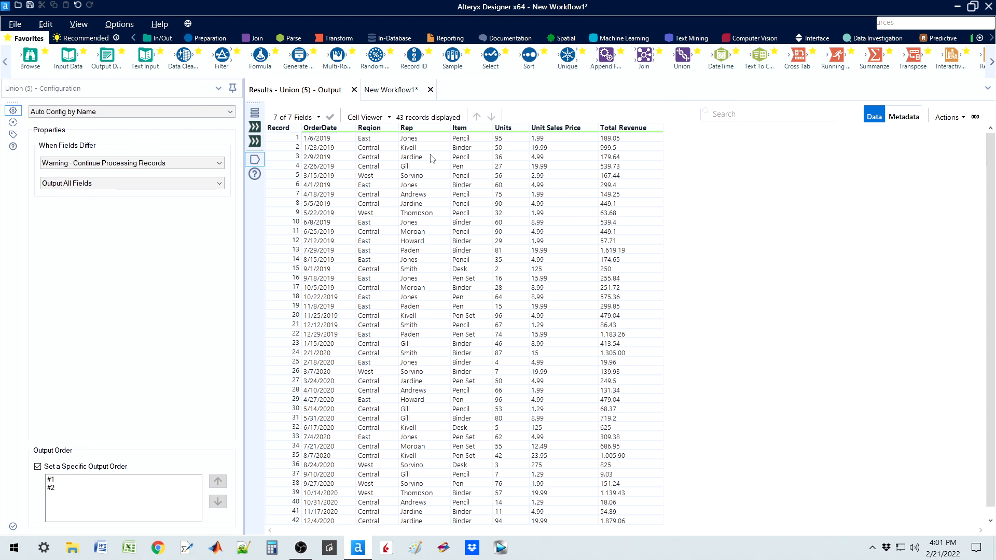
pyautogui.click(313, 140)
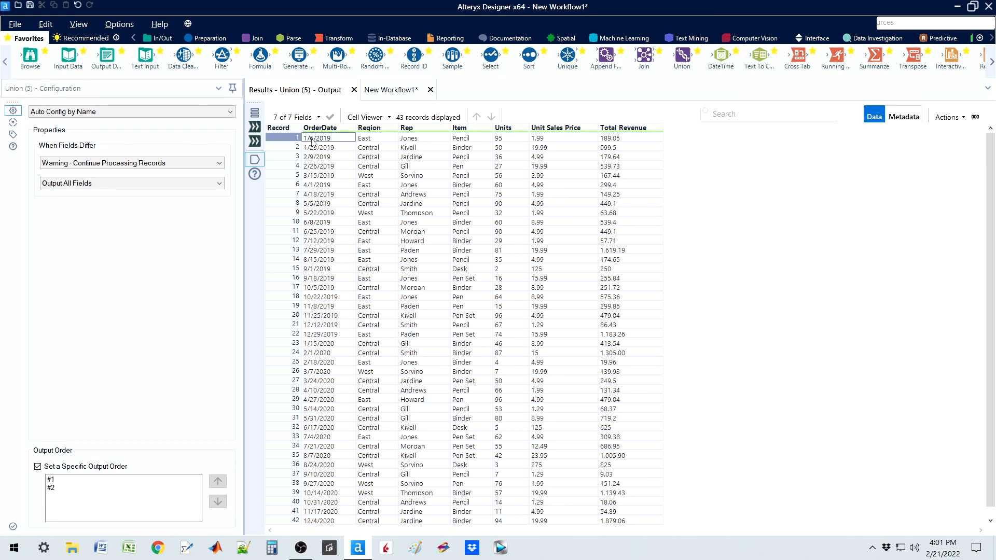
pyautogui.click(405, 95)
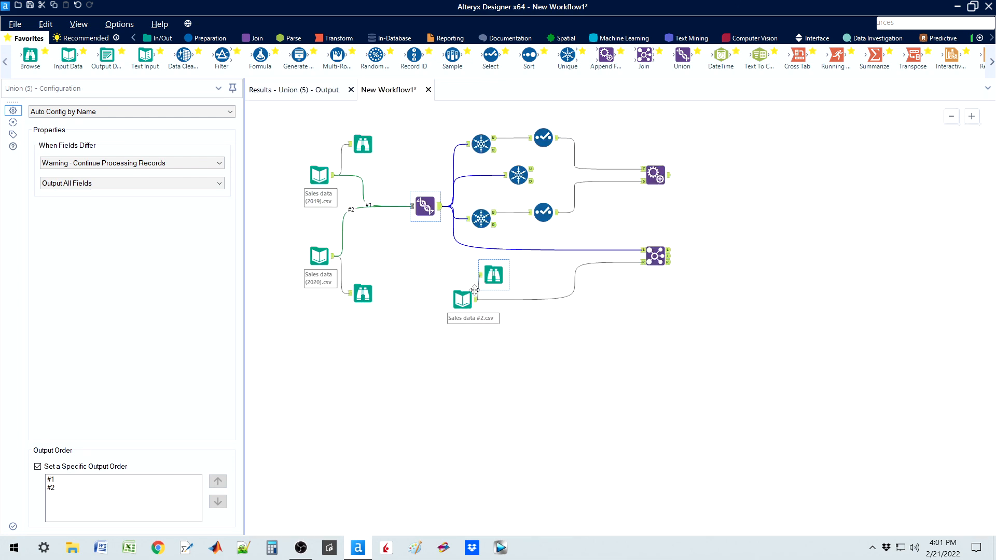
pyautogui.click(491, 277)
pyautogui.click(290, 94)
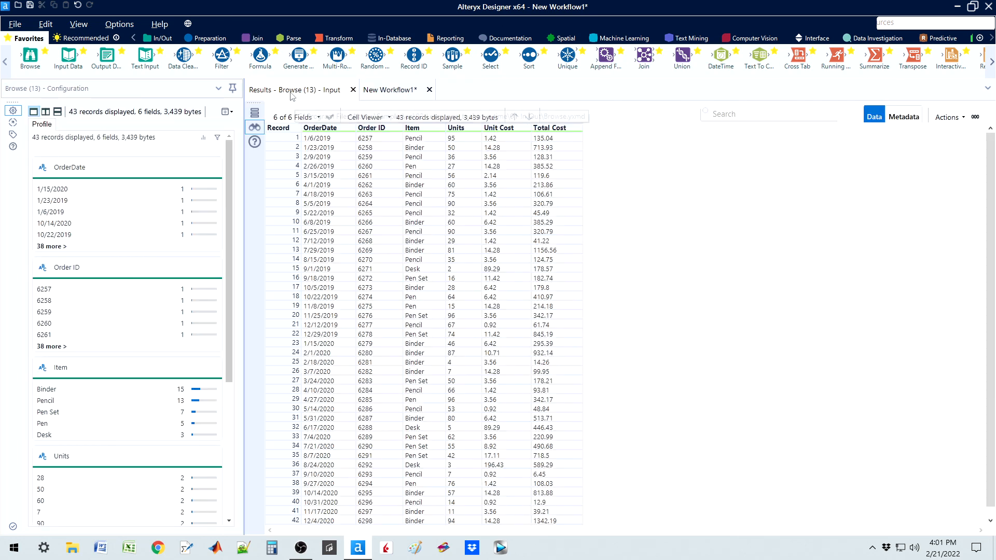
pyautogui.click(311, 140)
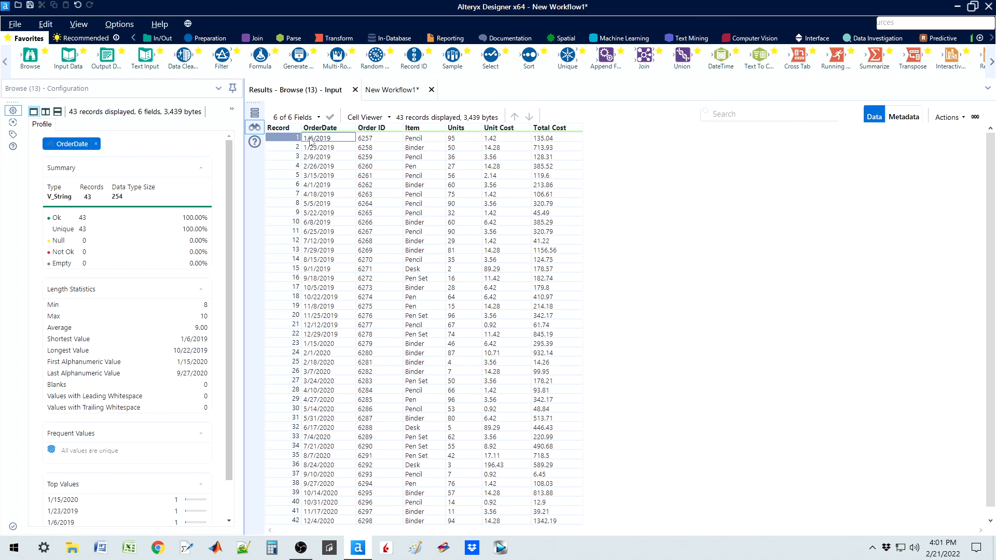
pyautogui.click(392, 90)
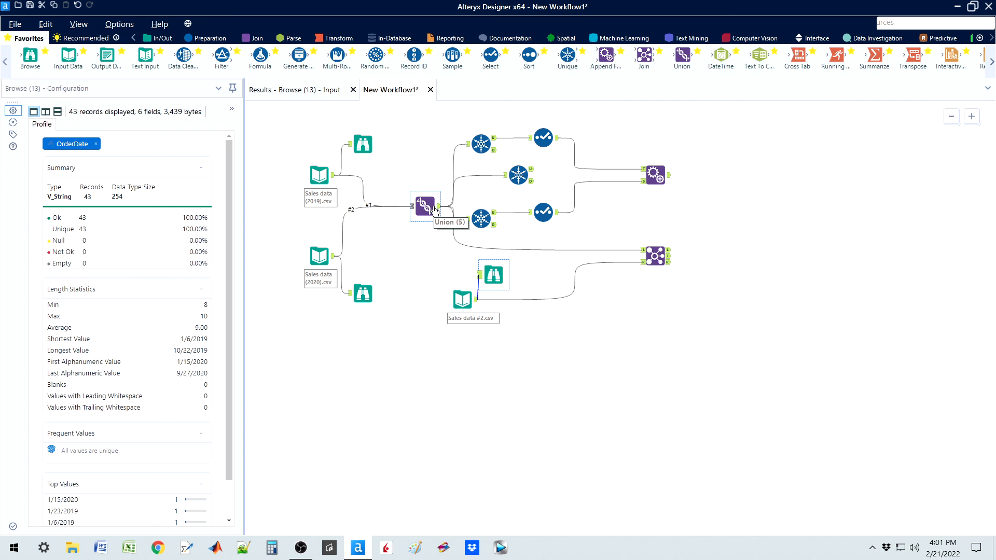
# Step: Inspect the Join tool's left and right unmatched outputs, followed by its joined output records
pyautogui.click(655, 255)
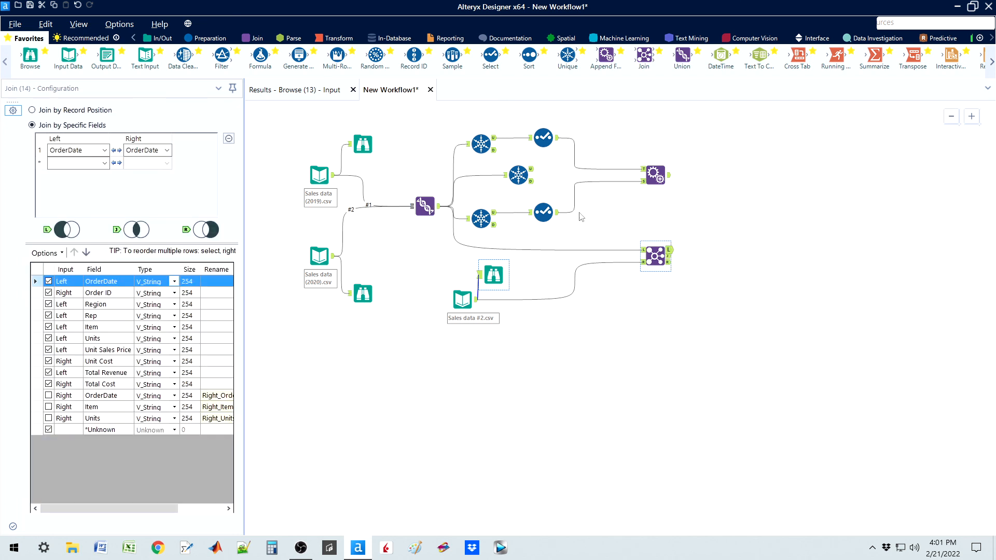
pyautogui.click(311, 96)
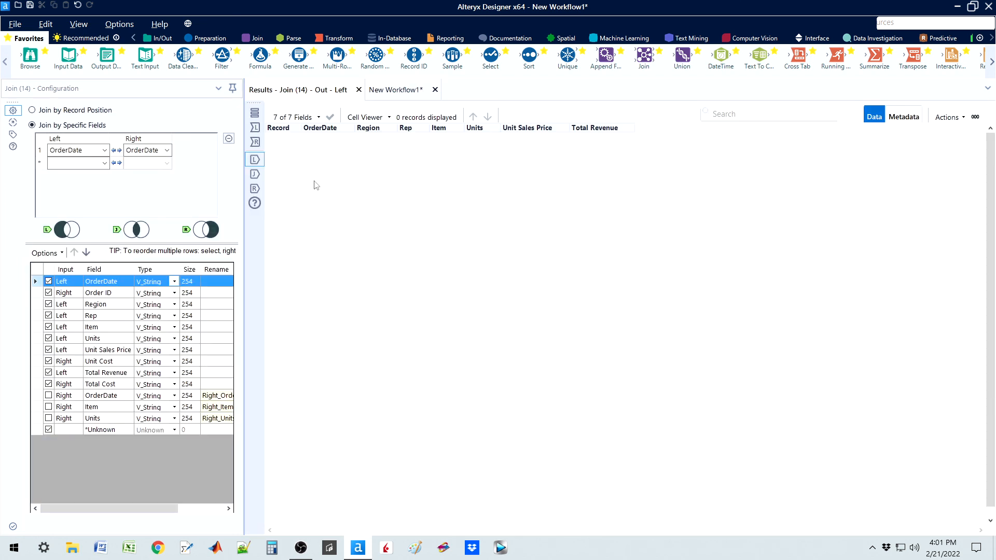
pyautogui.click(254, 190)
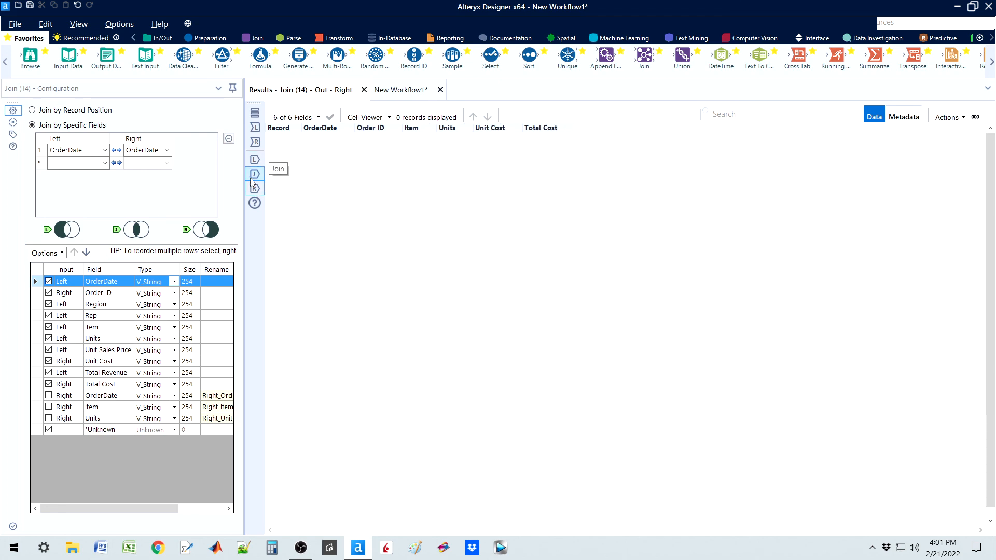
pyautogui.click(255, 176)
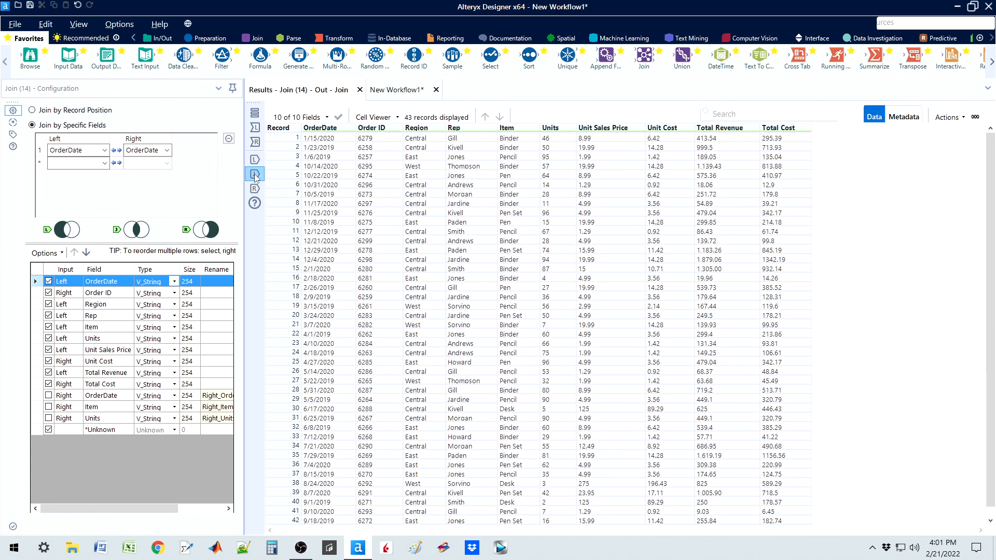
pyautogui.click(388, 95)
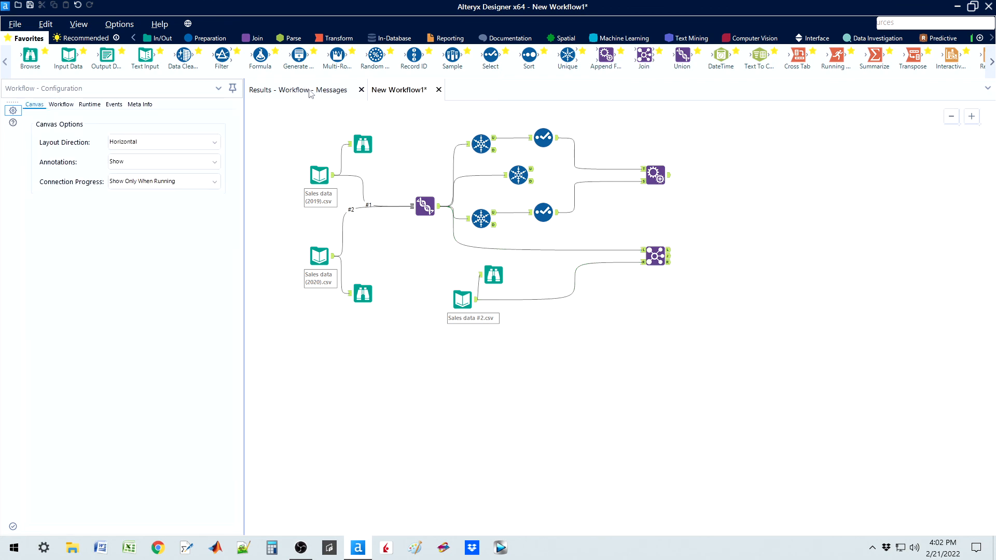
# Step: Reopen the Join tool's joined output and examine the first record's fields from Order ID through Total Cost
pyautogui.click(653, 248)
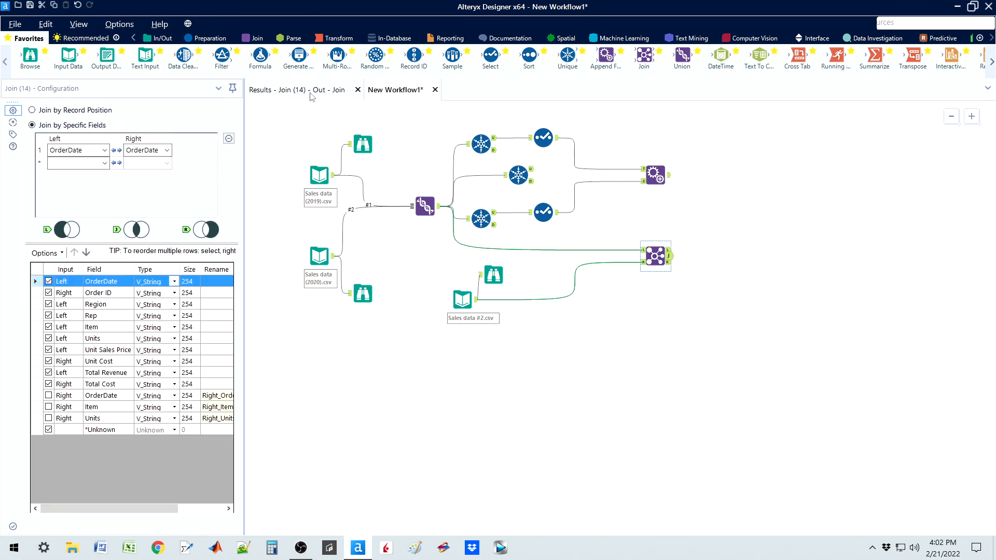
pyautogui.click(298, 90)
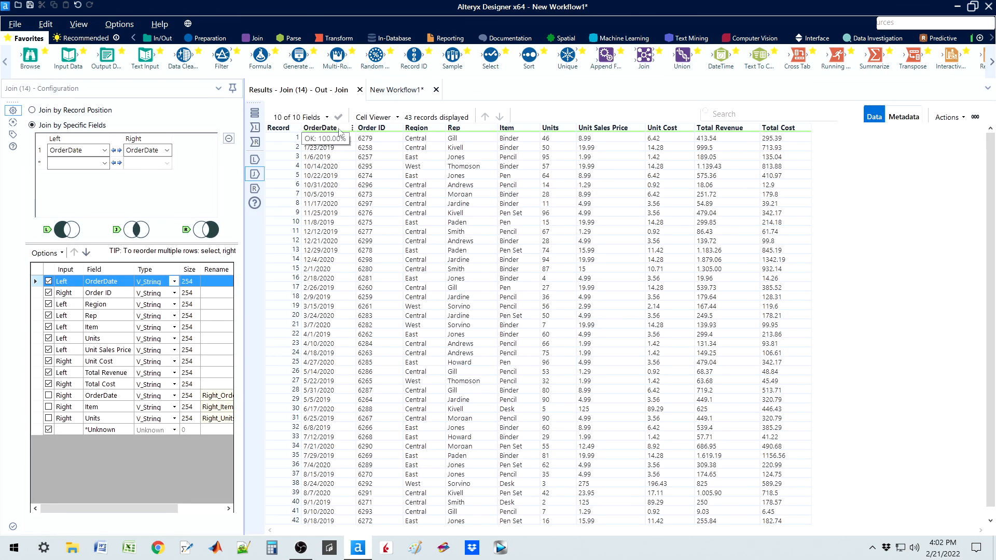
pyautogui.click(372, 140)
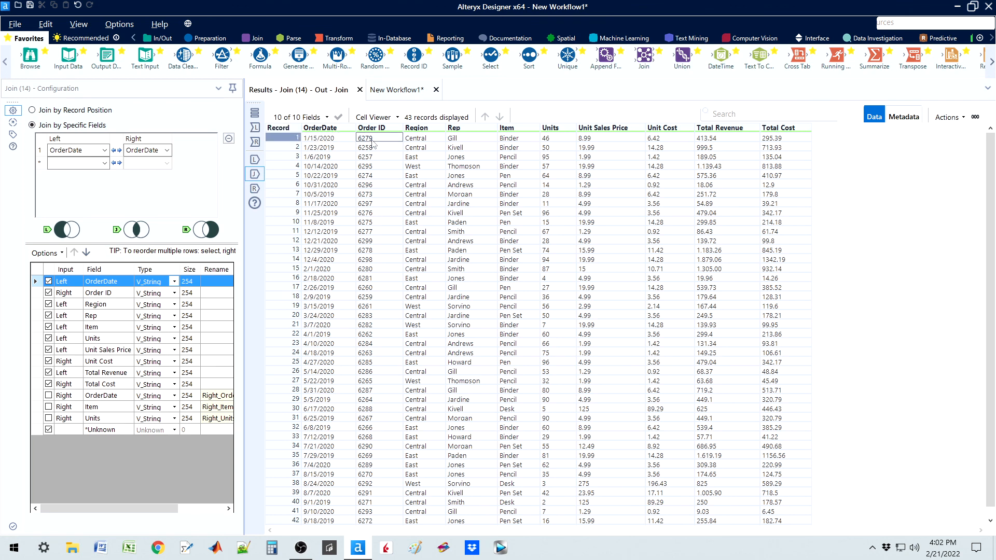
pyautogui.click(411, 143)
pyautogui.click(459, 141)
pyautogui.click(511, 140)
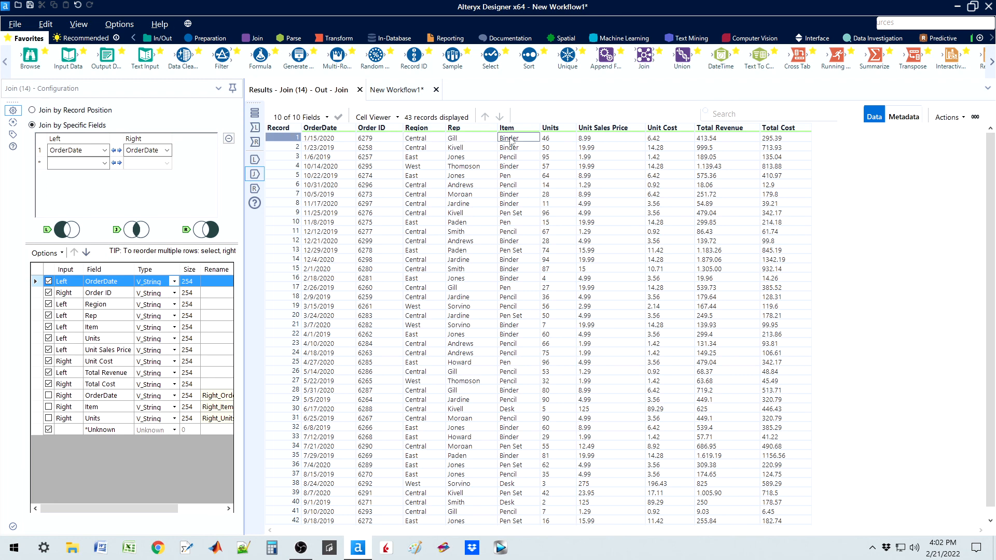
pyautogui.click(549, 139)
pyautogui.click(607, 139)
pyautogui.click(662, 139)
pyautogui.click(712, 141)
pyautogui.click(771, 140)
pyautogui.click(396, 90)
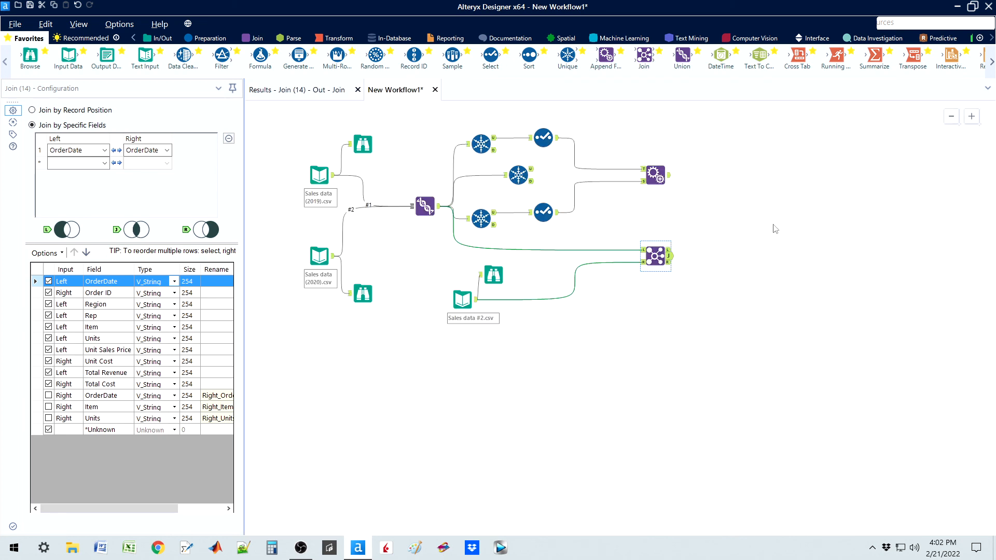